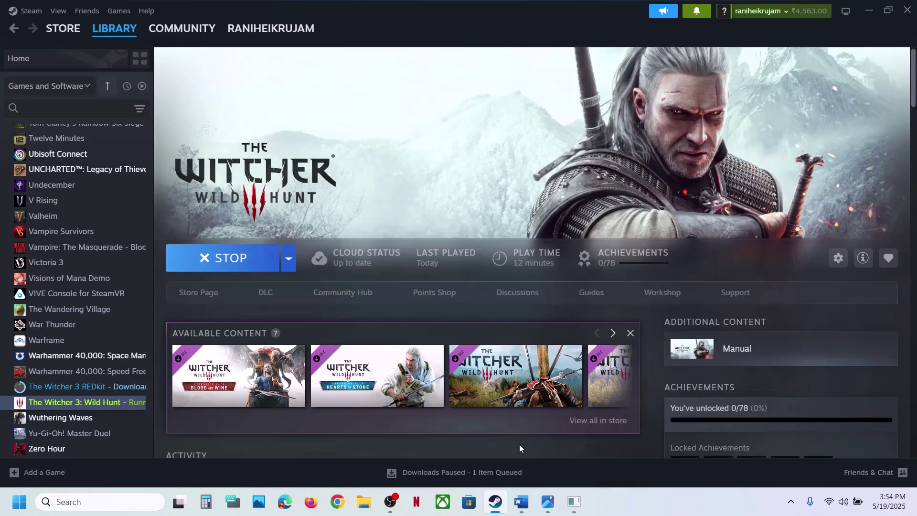
# Switch to the game launcher and check the DirectX game version options for The Witcher 3: Wild Hunt.
pyautogui.click(575, 502)
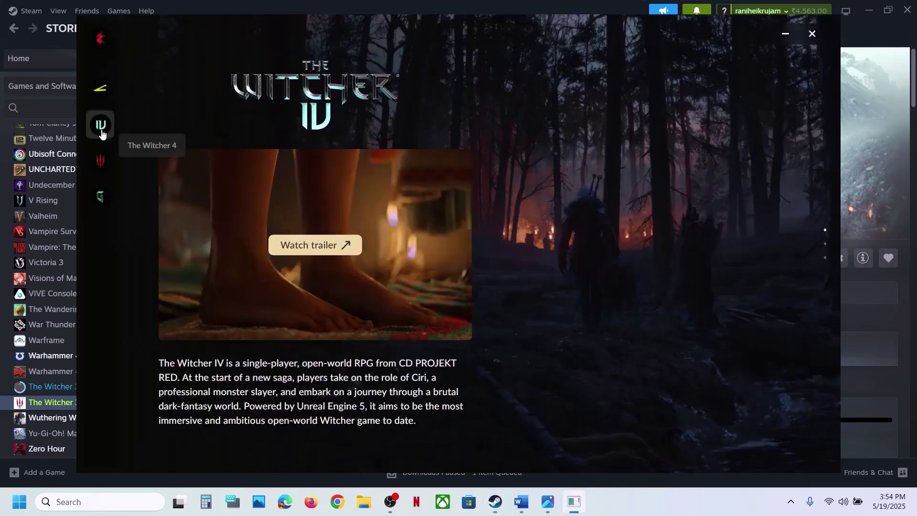
pyautogui.click(100, 159)
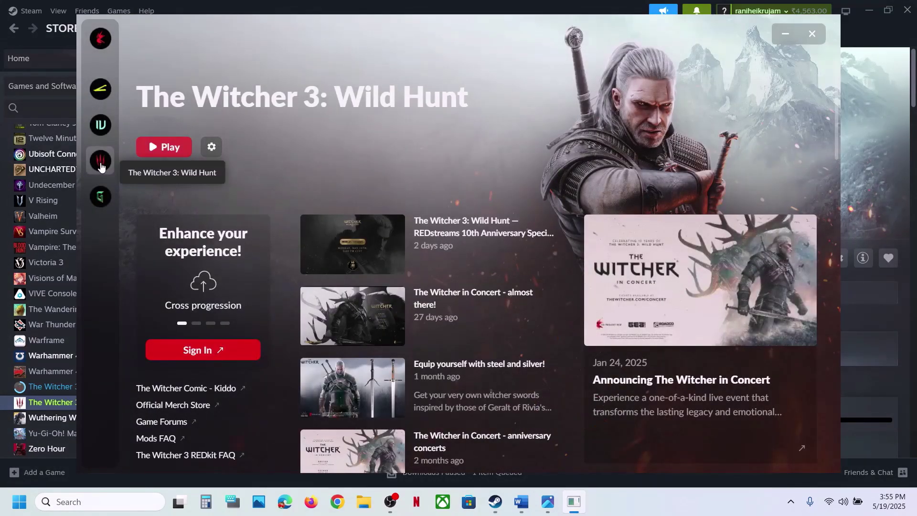
pyautogui.click(211, 147)
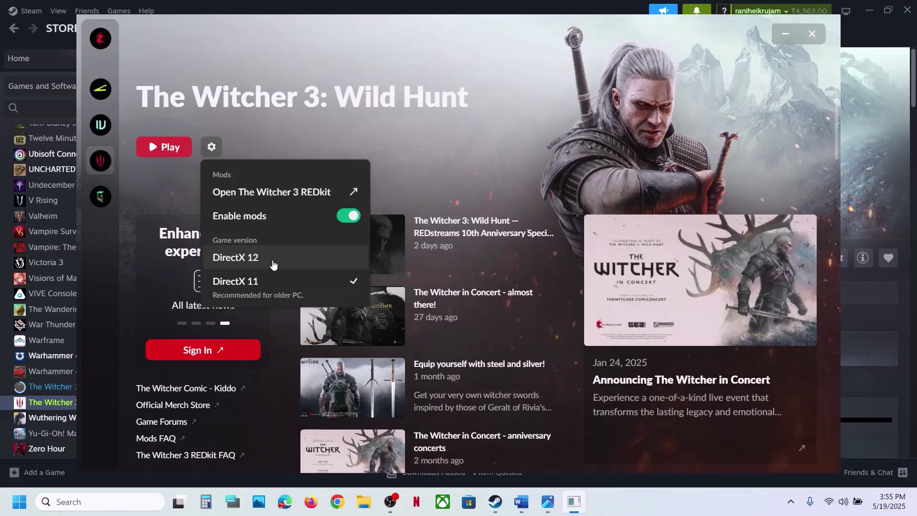
pyautogui.click(417, 171)
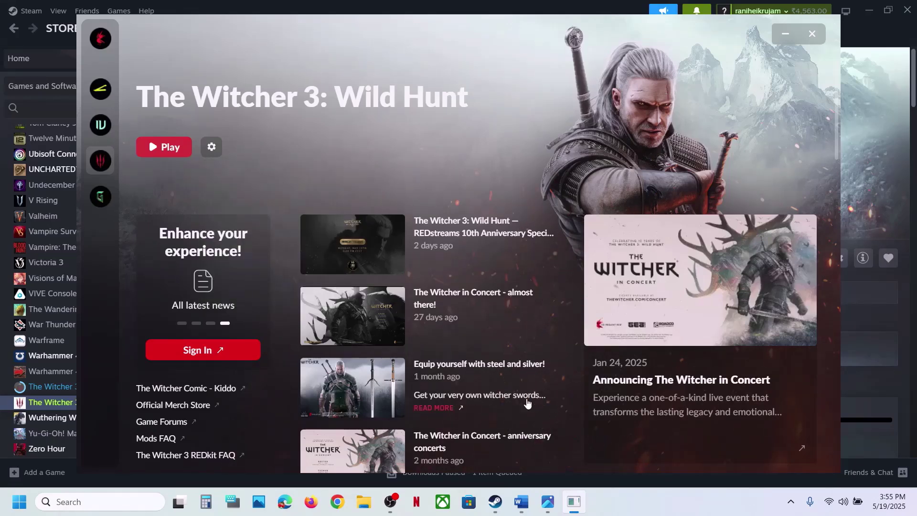
# Highlight "Skip the launcher" in the Word notes, then close the game launcher.
pyautogui.click(521, 501)
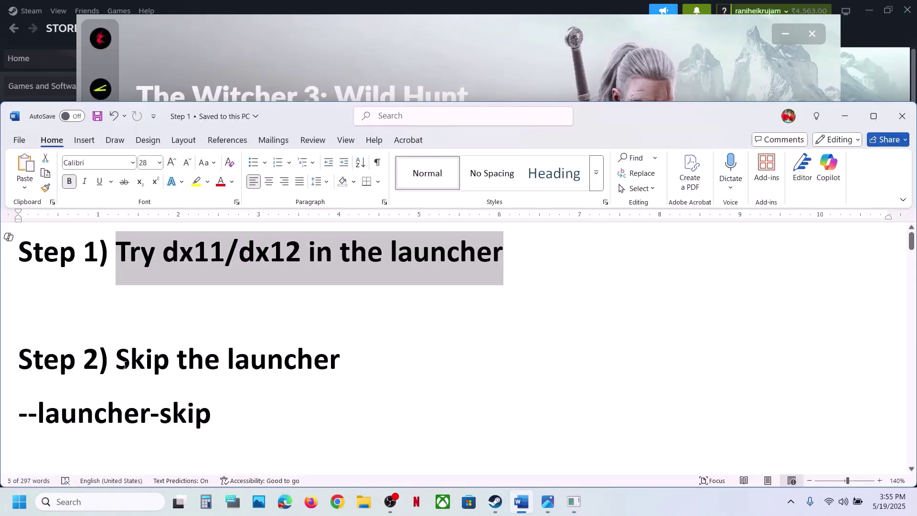
pyautogui.moveTo(135, 363); pyautogui.dragTo(343, 364)
pyautogui.click(527, 79)
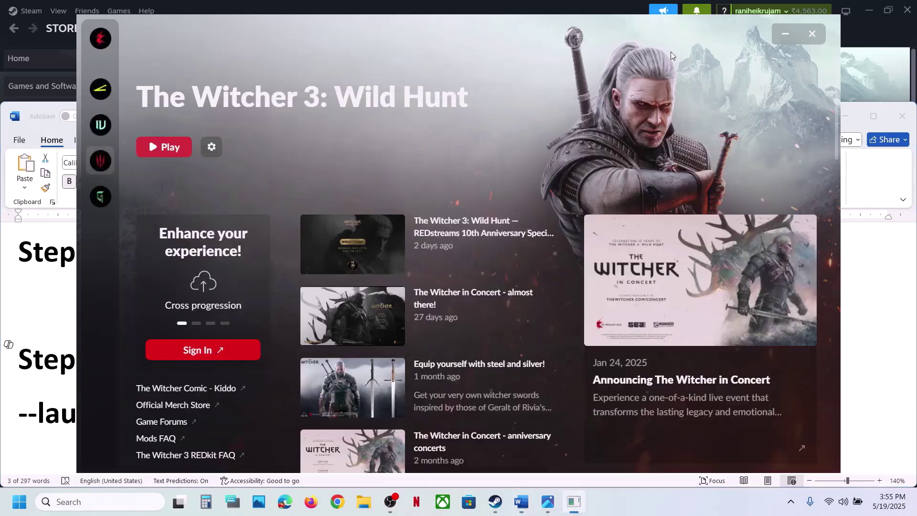
pyautogui.click(812, 34)
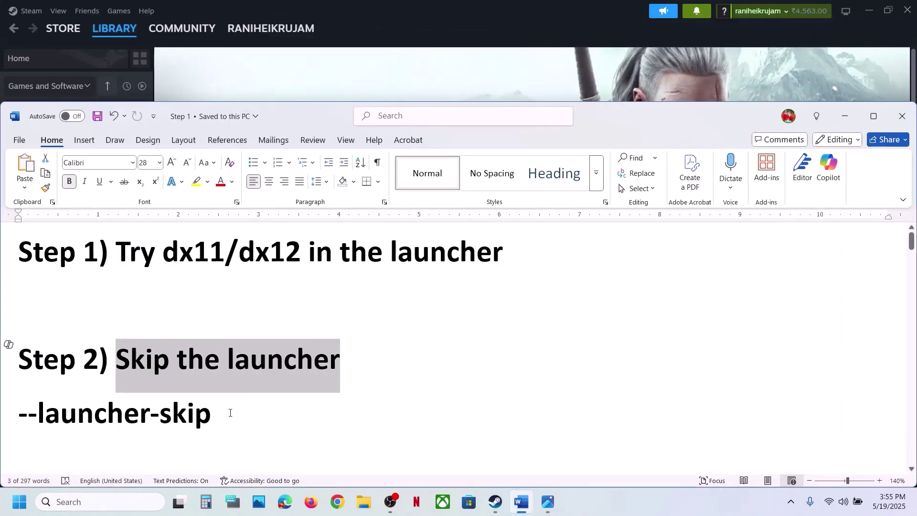
# Copy --launcher-skip from the notes and set it as the Steam launch option for The Witcher 3: Wild Hunt.
pyautogui.moveTo(229, 412); pyautogui.dragTo(20, 423)
pyautogui.hotkey('ctrl', 'c')
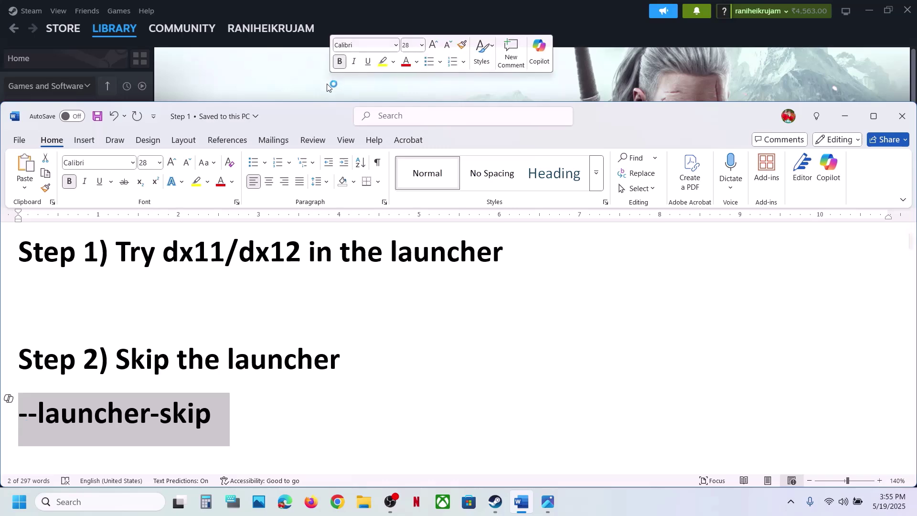
pyautogui.click(327, 88)
pyautogui.rightClick(79, 406)
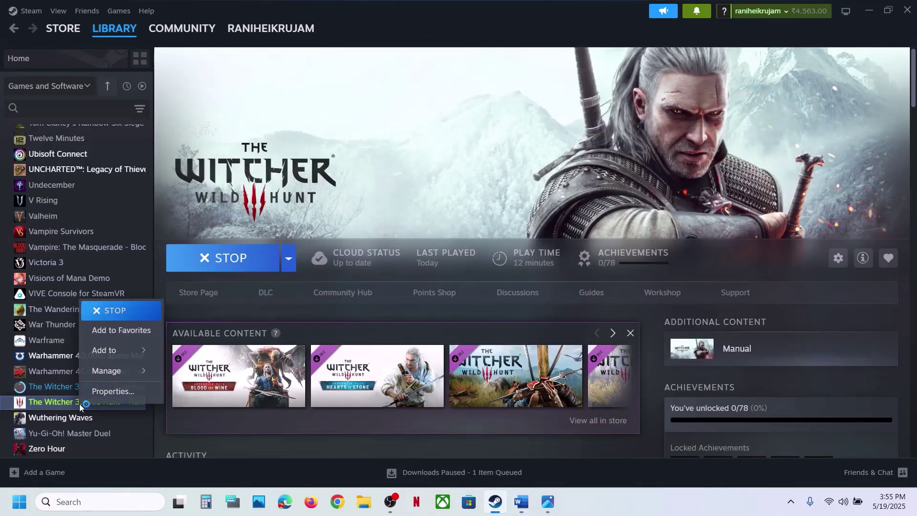
pyautogui.click(128, 391)
pyautogui.click(386, 313)
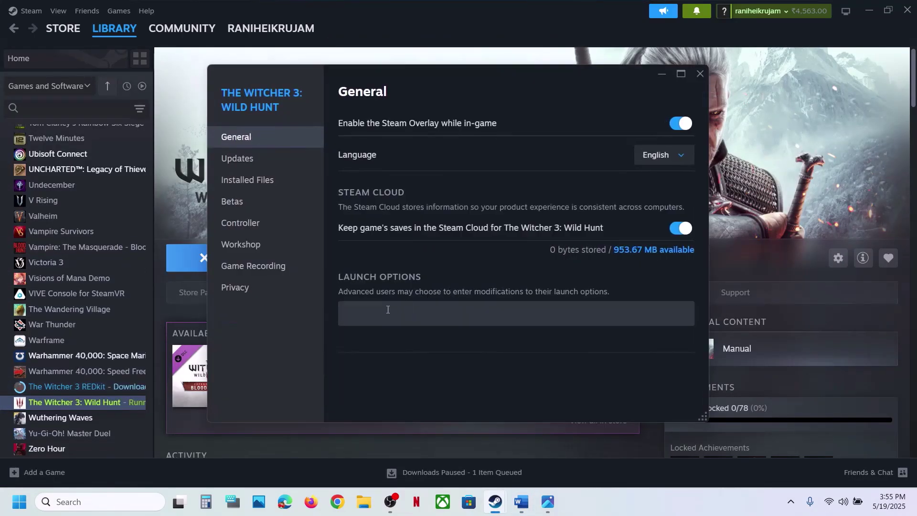
pyautogui.hotkey('ctrl', 'v')
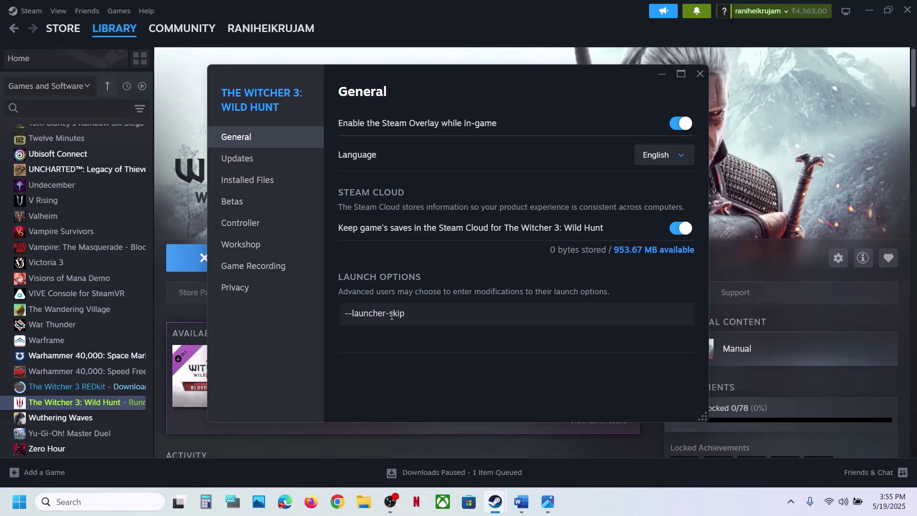
pyautogui.click(701, 74)
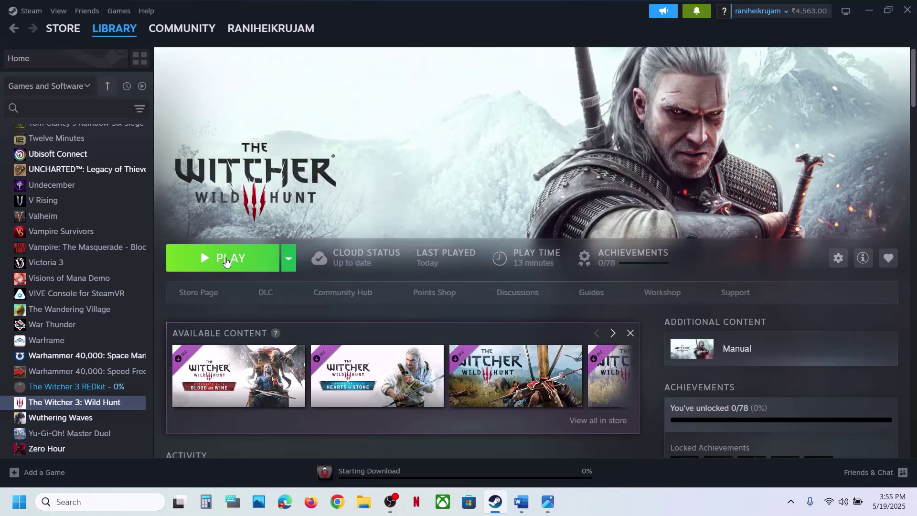
# Return to the Word notes and highlight the Disable Mods instruction in Step 3.
pyautogui.click(521, 501)
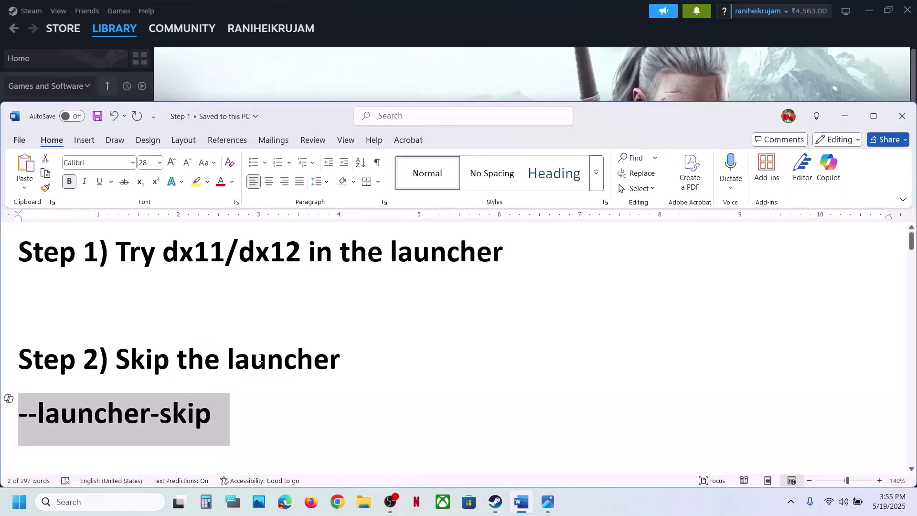
pyautogui.scroll(-3, 260, 358)
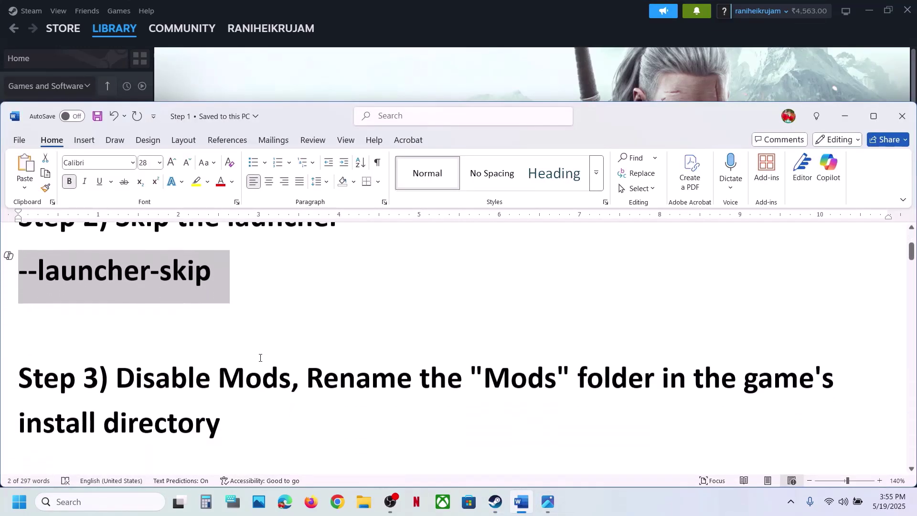
pyautogui.moveTo(116, 378); pyautogui.dragTo(245, 378)
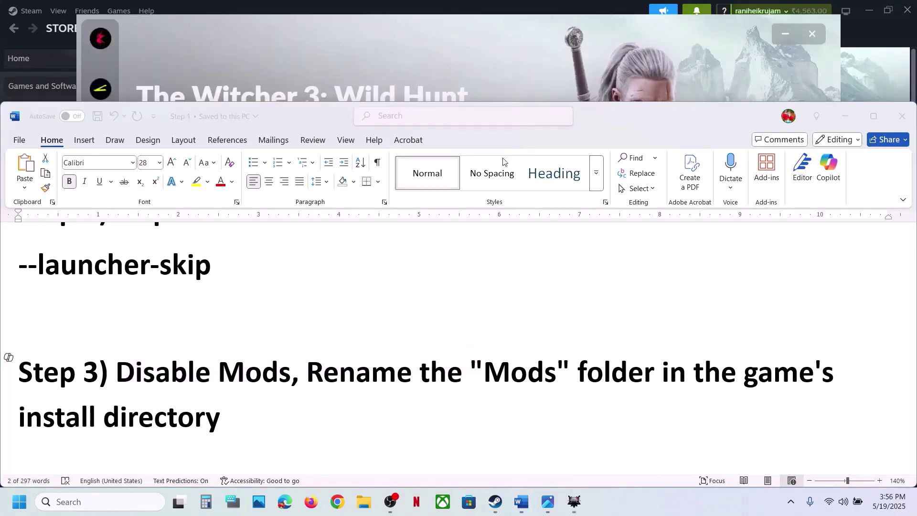
# Turn off Enable mods in the launcher's settings for The Witcher 3: Wild Hunt and minimize the launcher.
pyautogui.click(474, 58)
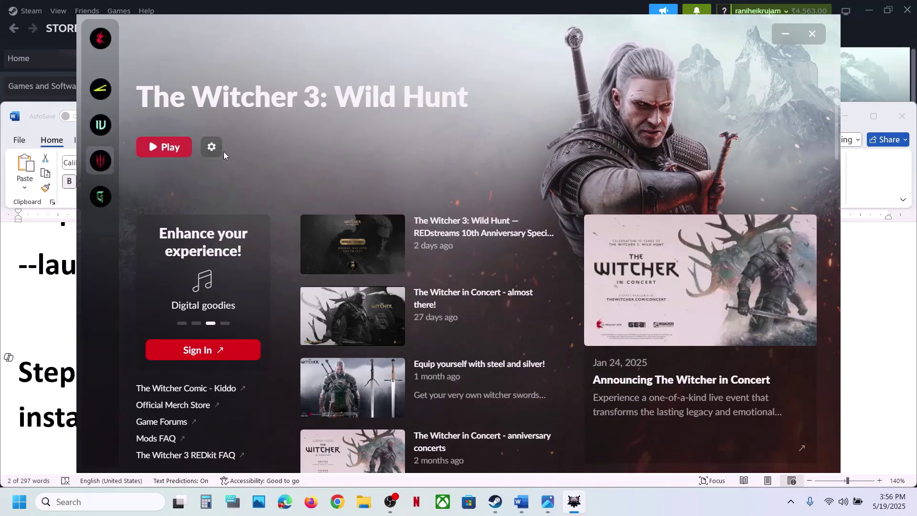
pyautogui.click(212, 147)
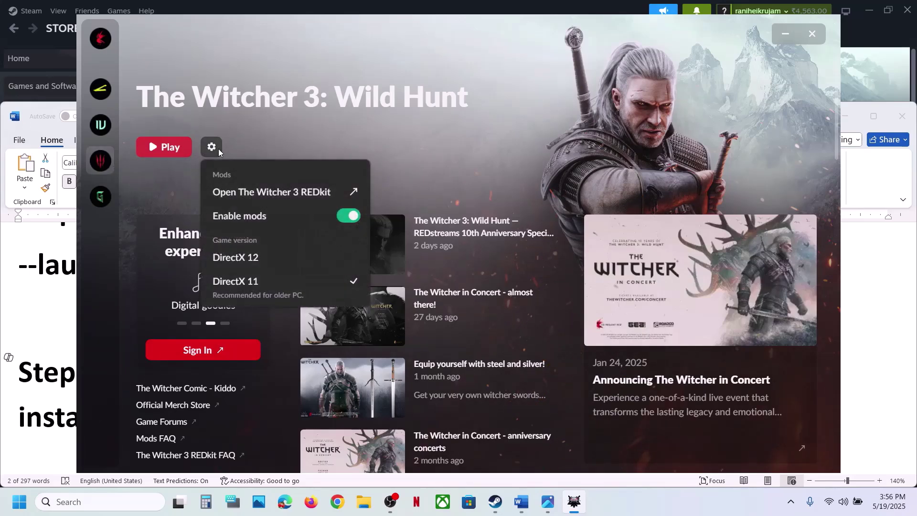
pyautogui.click(349, 216)
pyautogui.click(414, 146)
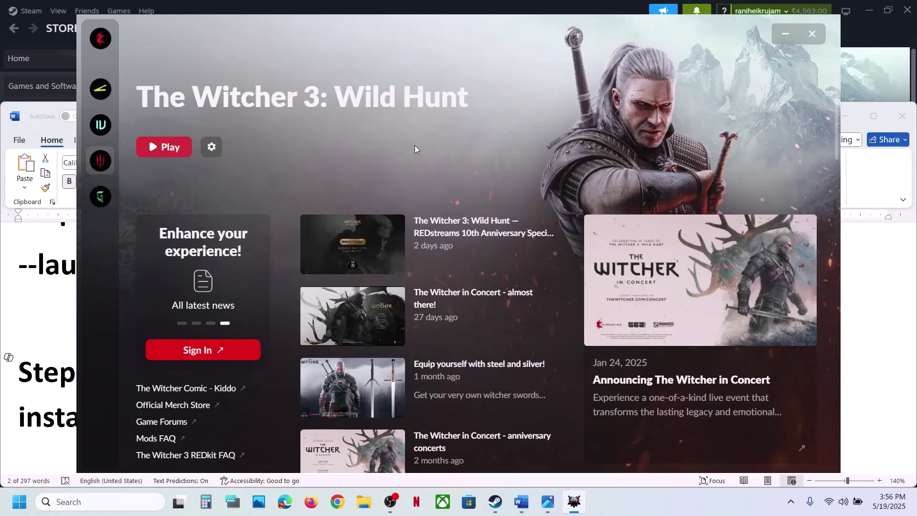
pyautogui.click(783, 42)
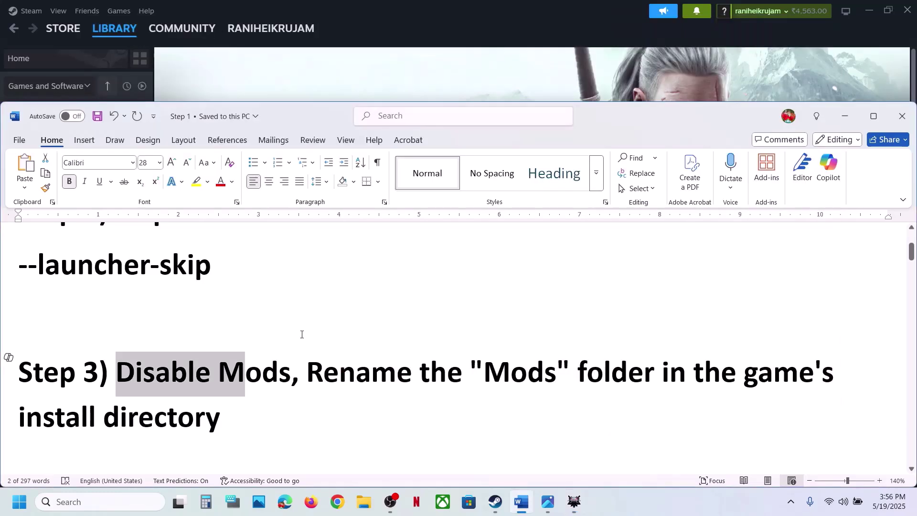
# Highlight the "Mods" folder renaming instruction in the notes and open the game's local files folder from Steam.
pyautogui.moveTo(323, 374); pyautogui.dragTo(222, 414)
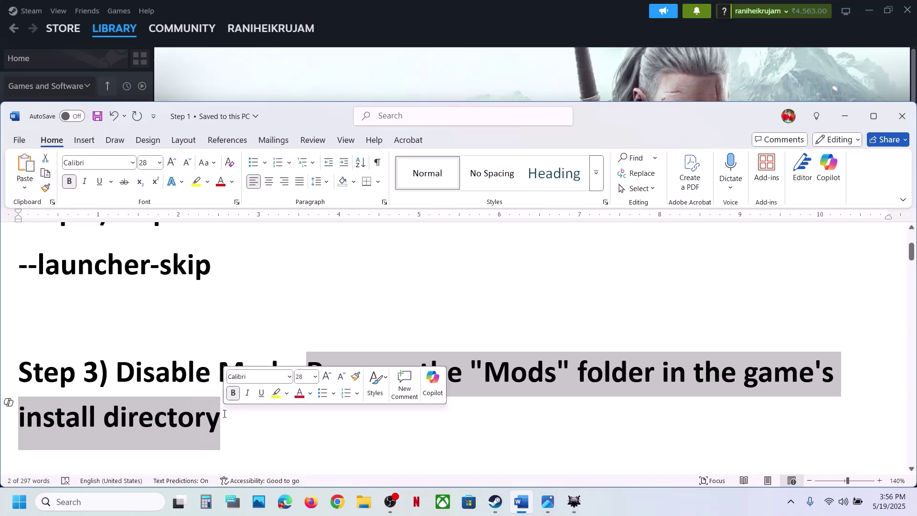
pyautogui.click(370, 74)
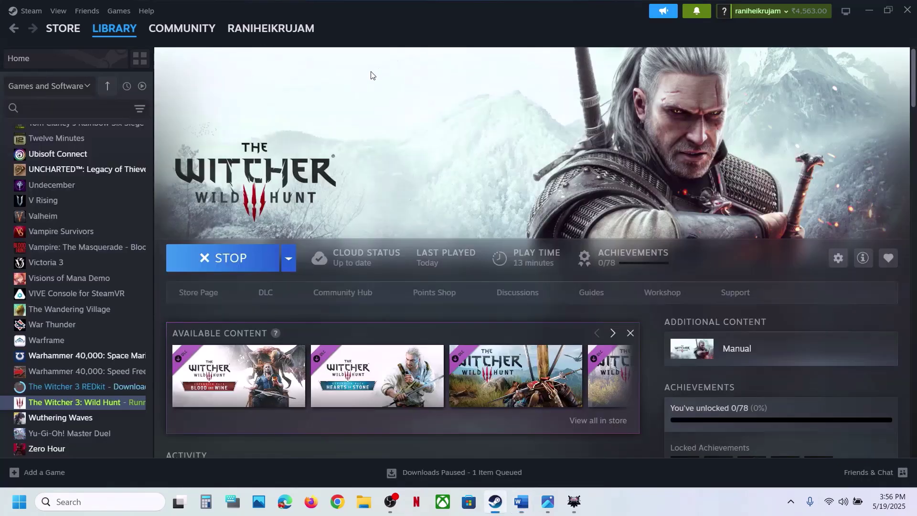
pyautogui.rightClick(74, 396)
pyautogui.moveTo(113, 369)
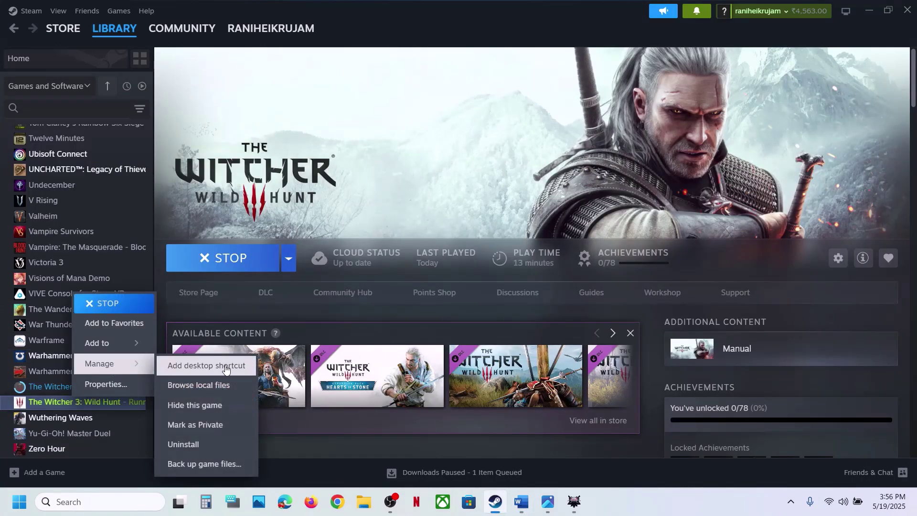
pyautogui.click(217, 383)
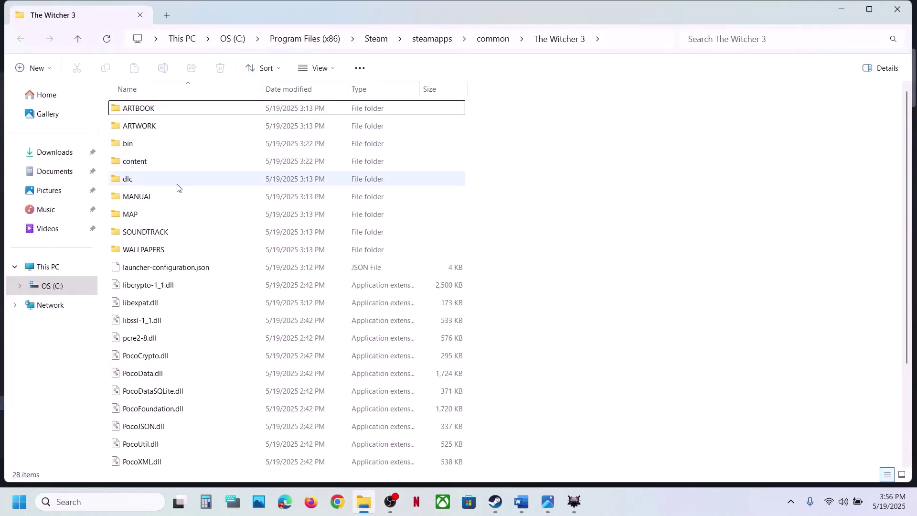
# Look for a Mods folder in The Witcher 3 install directory, checking the dlc and content folders.
pyautogui.scroll(-2, 204, 234)
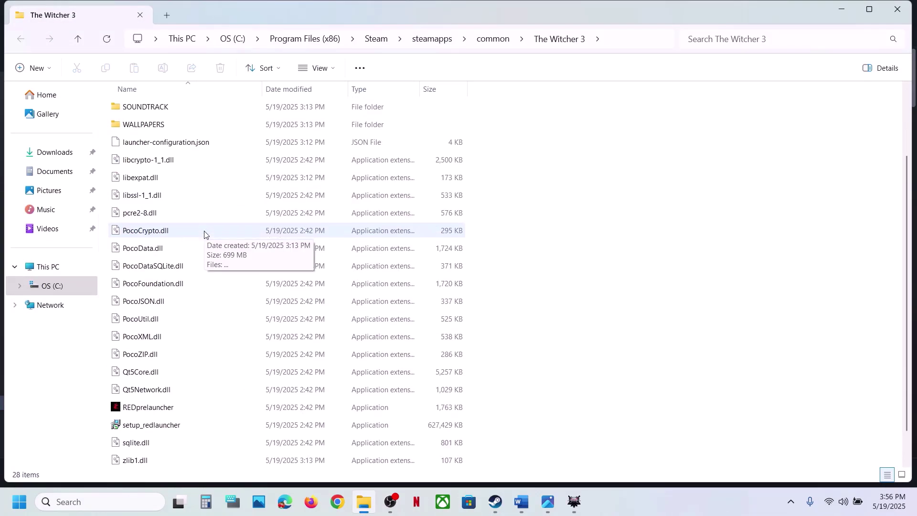
pyautogui.scroll(2, 205, 235)
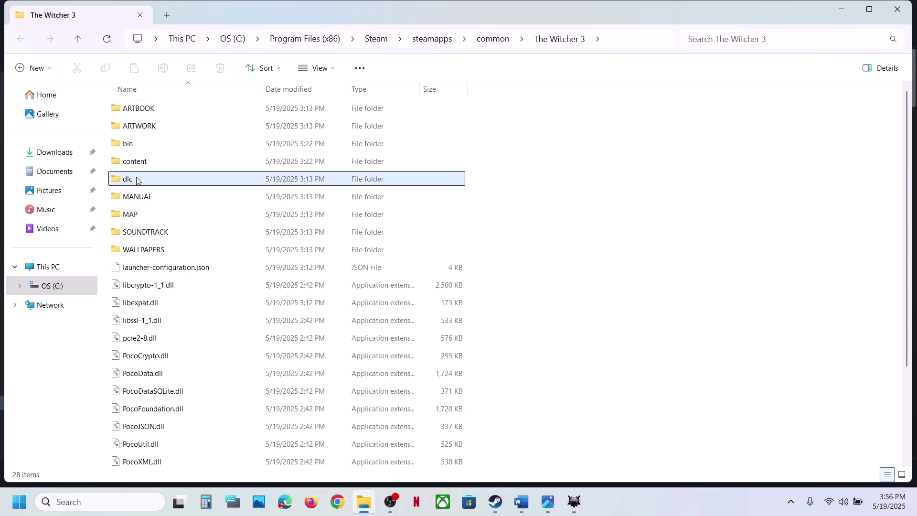
pyautogui.doubleClick(138, 179)
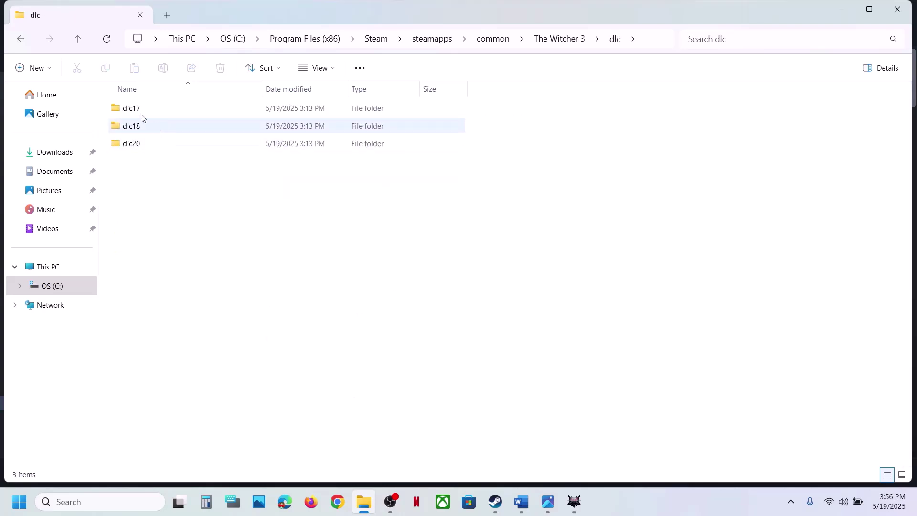
pyautogui.click(78, 38)
pyautogui.doubleClick(137, 162)
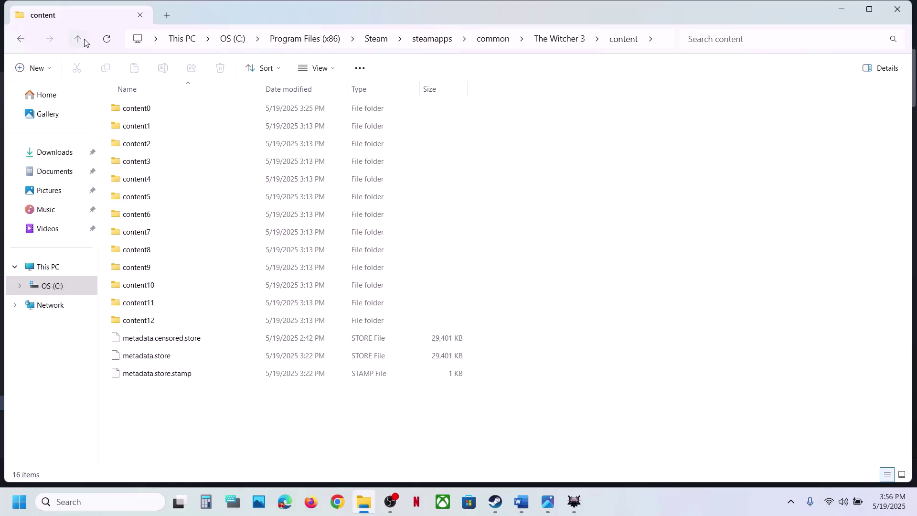
pyautogui.click(84, 42)
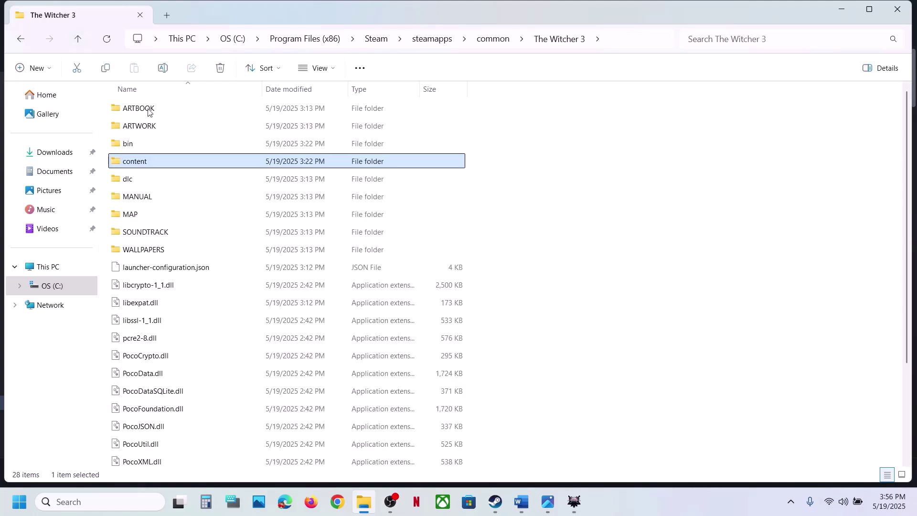
pyautogui.rightClick(147, 198)
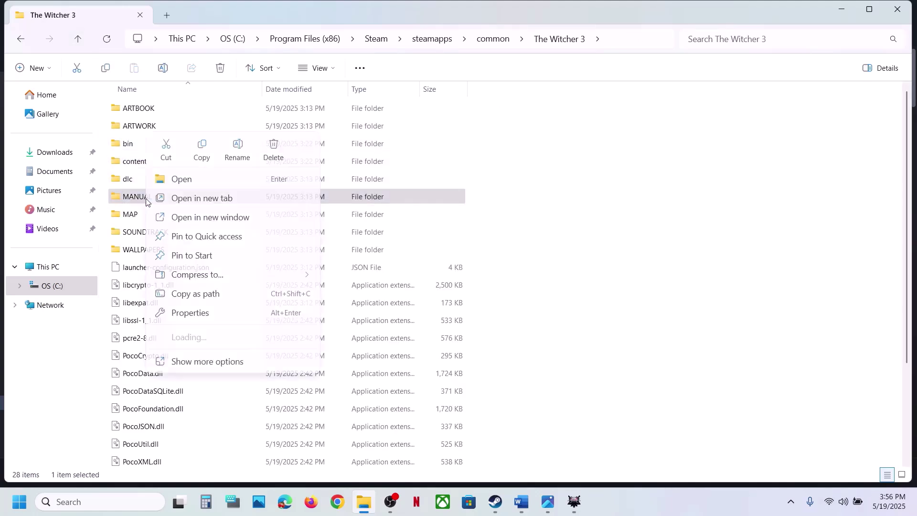
pyautogui.click(542, 248)
# Review the full Step 3 instruction about disabling mods and renaming the "Mods" folder in the Word notes.
pyautogui.click(520, 494)
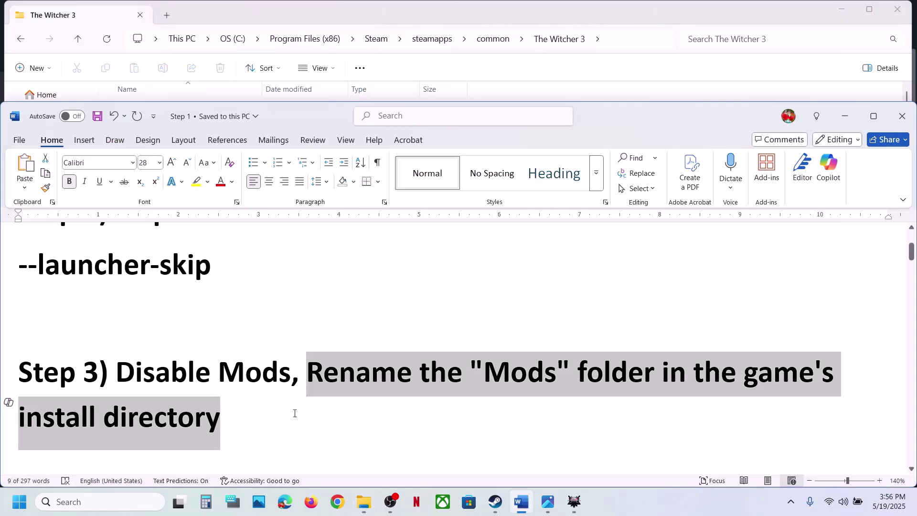
pyautogui.click(234, 419)
pyautogui.moveTo(232, 418); pyautogui.dragTo(123, 373)
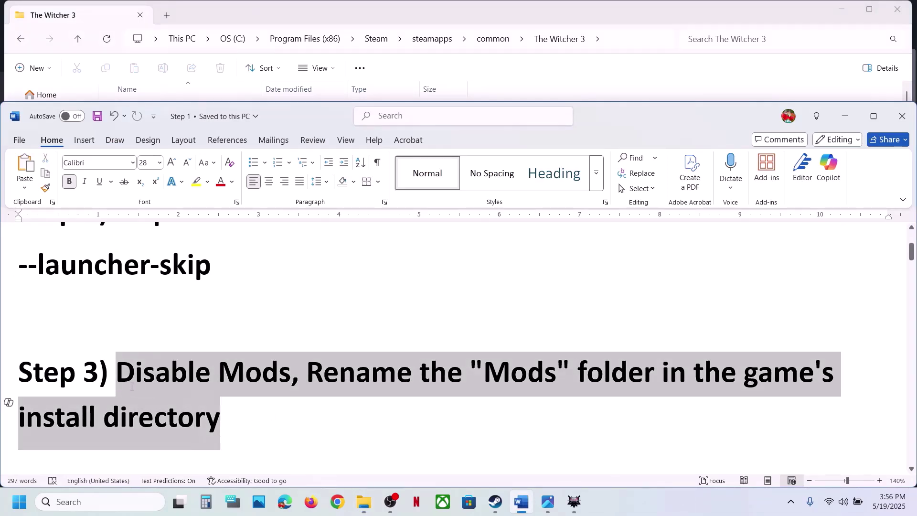
pyautogui.click(229, 411)
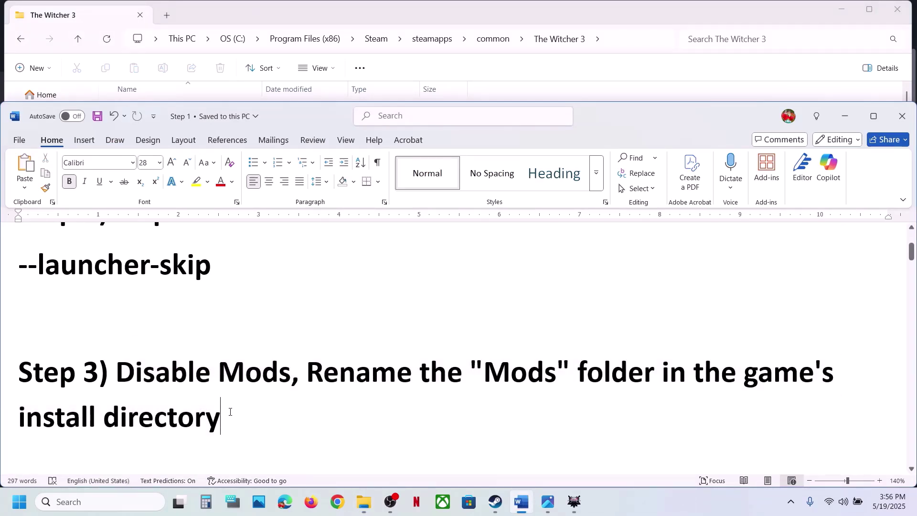
# Highlight "classic version" in Step 4 of the notes and switch to Steam.
pyautogui.scroll(-3, 230, 411)
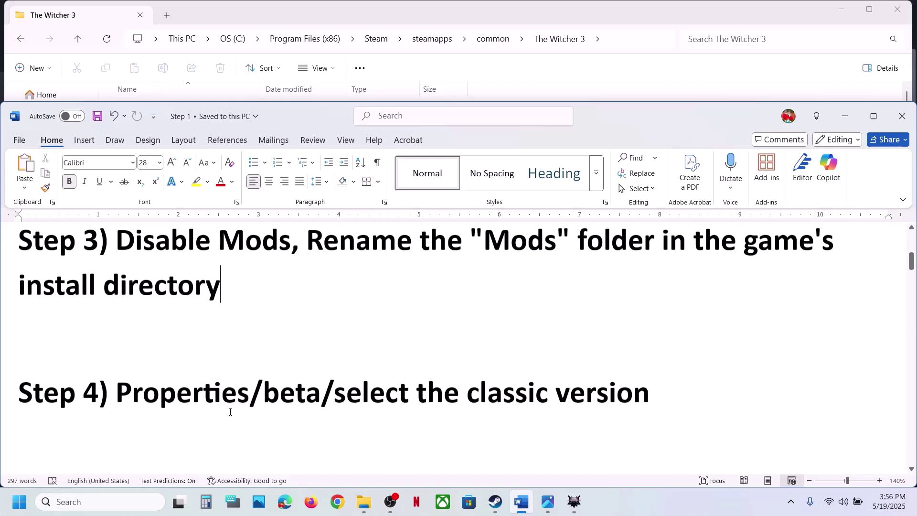
pyautogui.moveTo(469, 388); pyautogui.dragTo(664, 396)
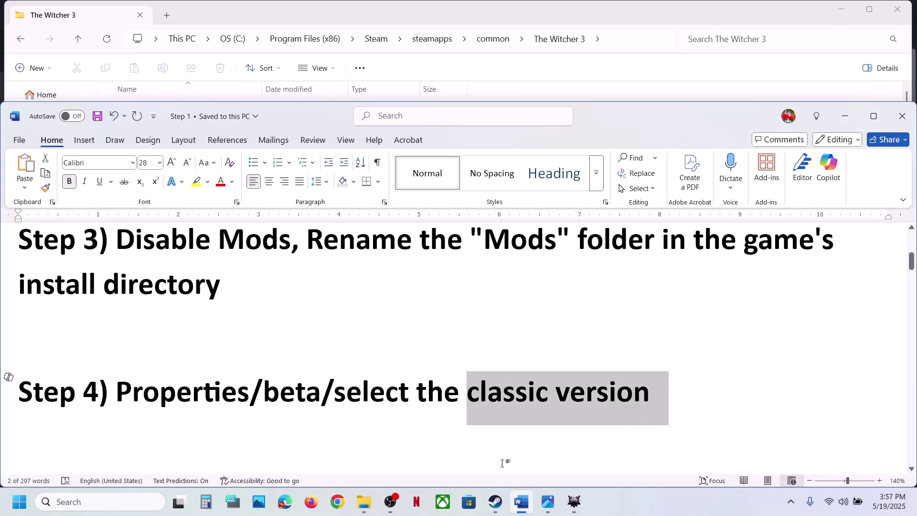
pyautogui.click(497, 507)
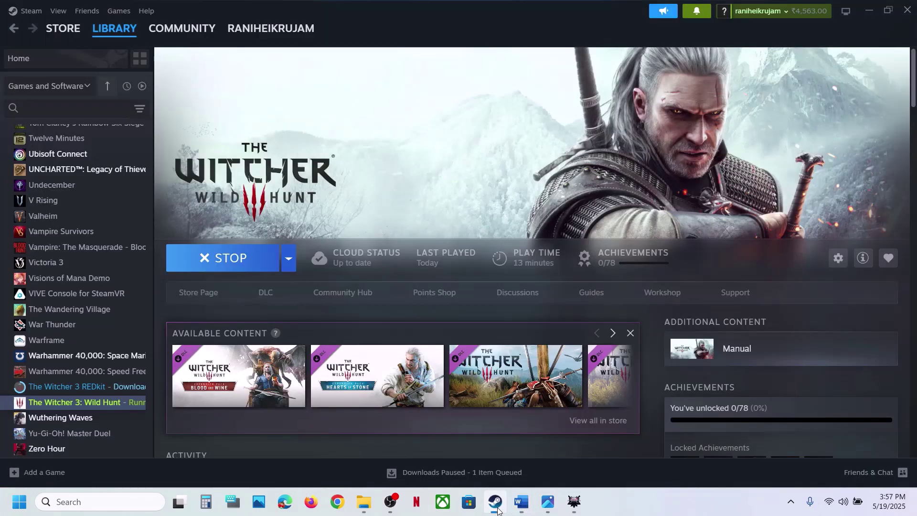
# Stop the running The Witcher 3: Wild Hunt and open its properties in the Steam library.
pyautogui.click(205, 258)
pyautogui.click(407, 274)
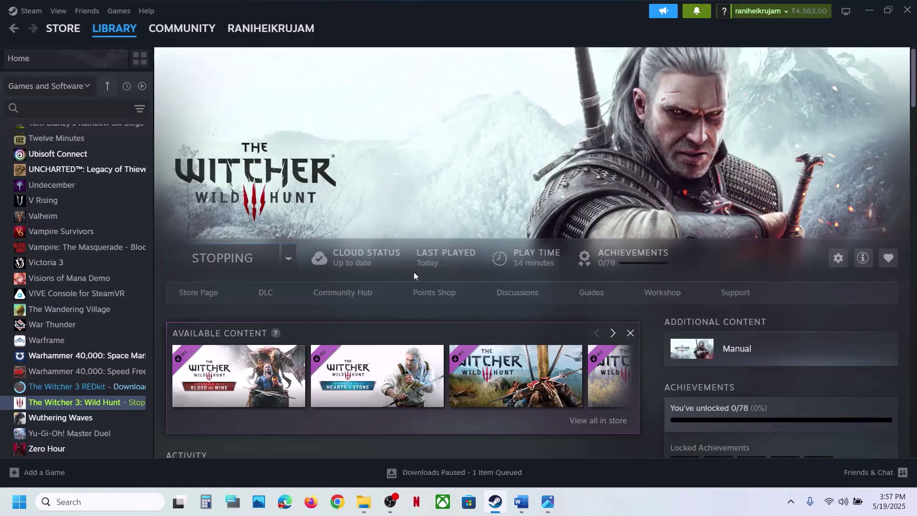
pyautogui.rightClick(83, 402)
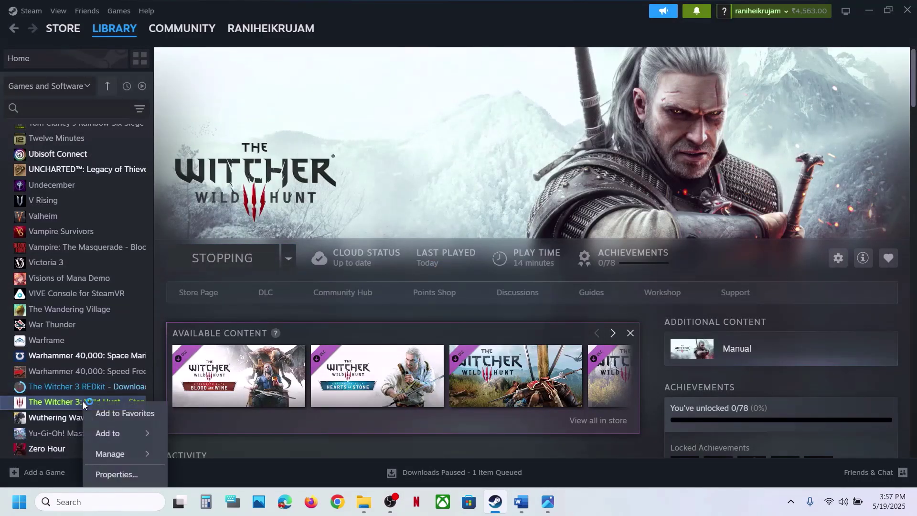
pyautogui.click(120, 473)
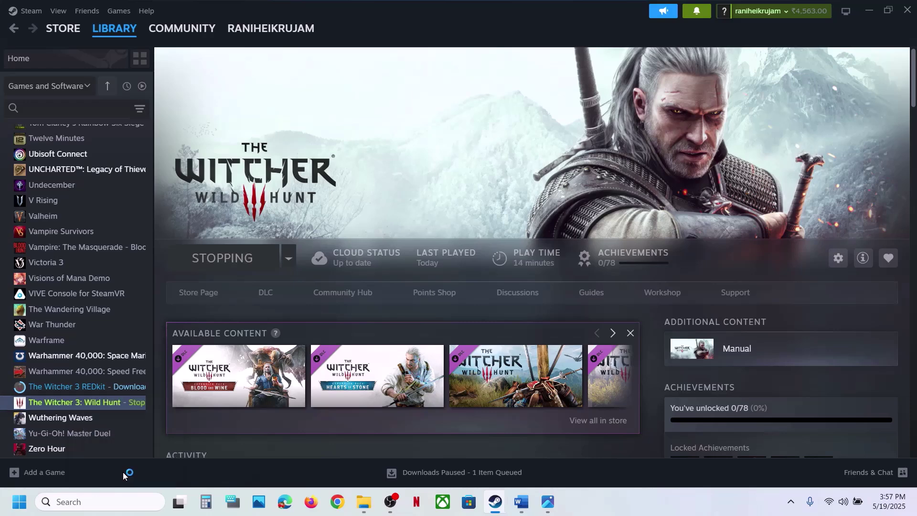
# Opt the game into the "classic" beta branch (Patch 1.32) and start its update.
pyautogui.click(241, 203)
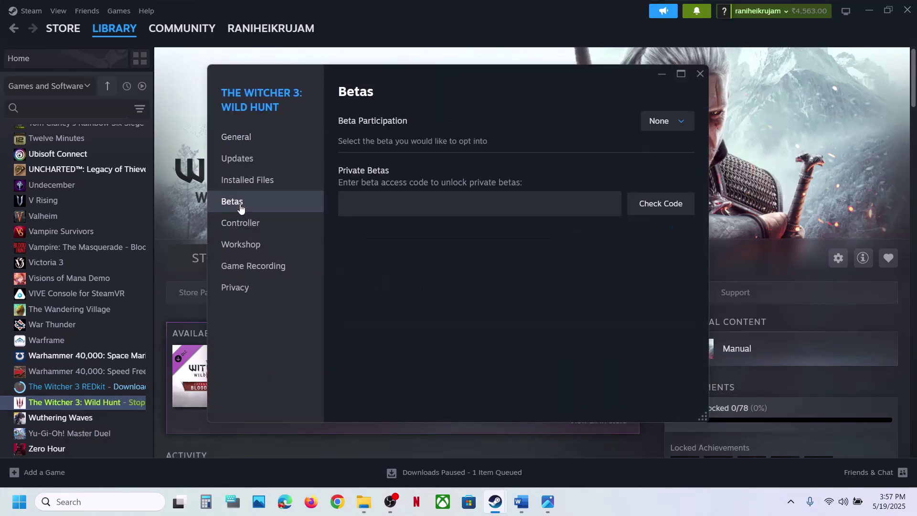
pyautogui.click(680, 123)
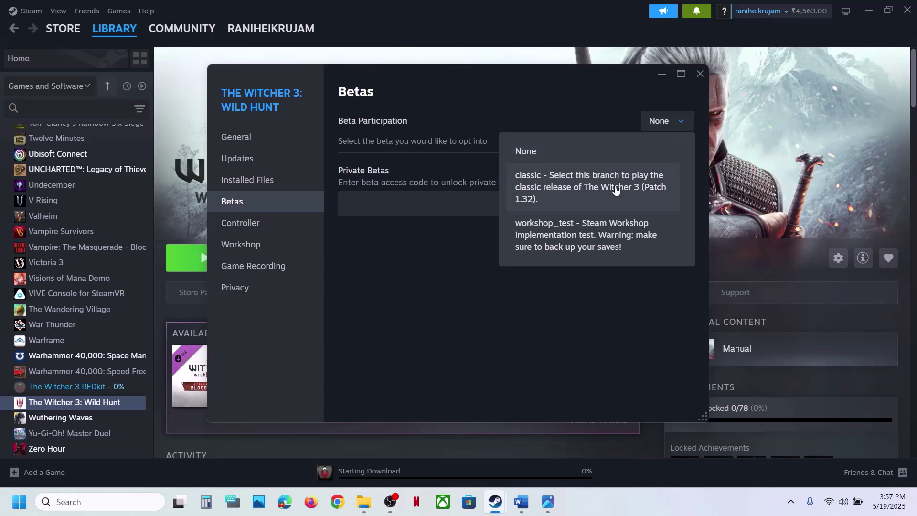
pyautogui.click(583, 190)
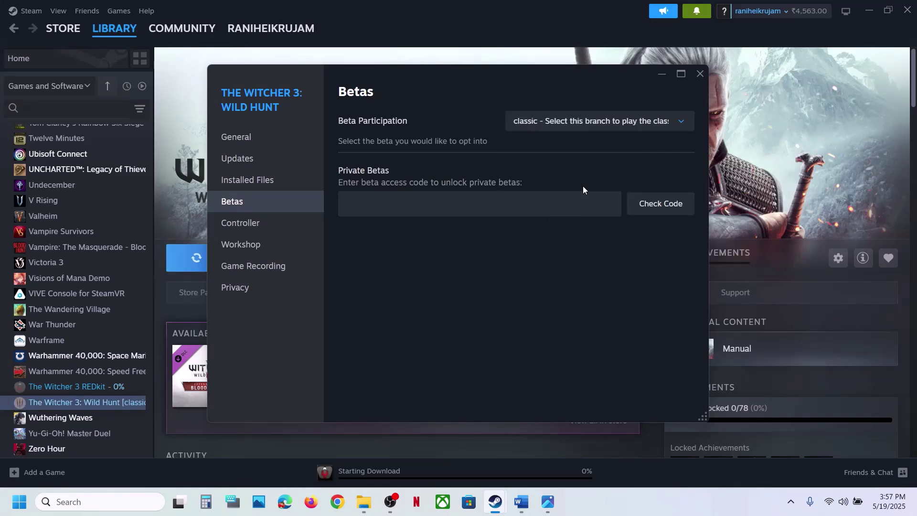
pyautogui.click(702, 75)
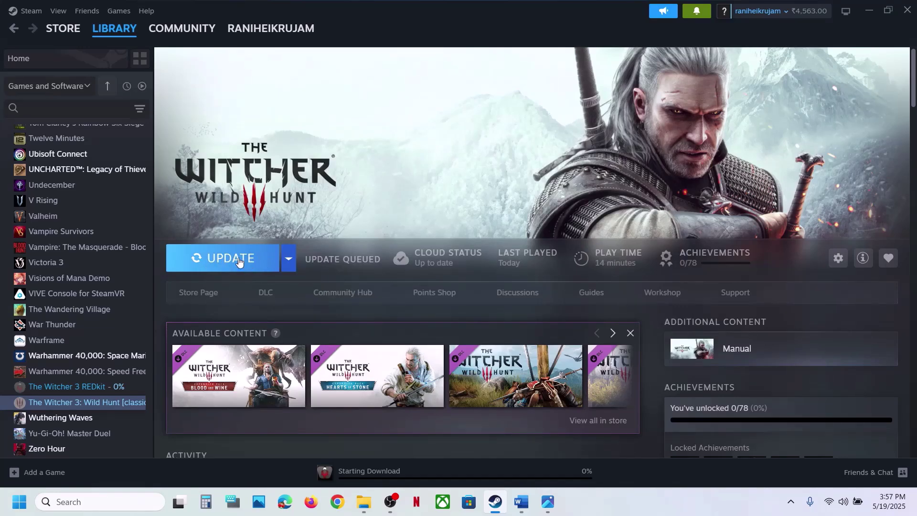
pyautogui.click(239, 260)
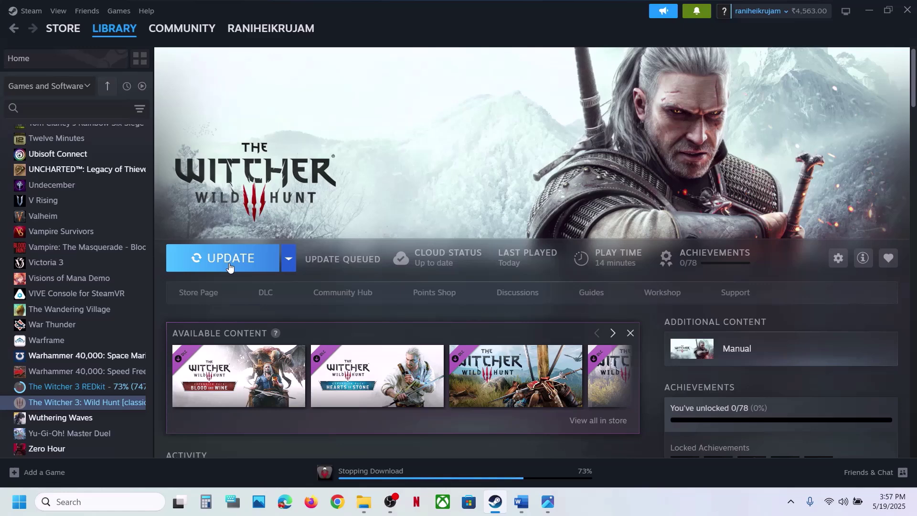
# Reopen The Witcher 3's beta participation choices to review the "None" option, and close the properties.
pyautogui.rightClick(119, 405)
pyautogui.click(185, 399)
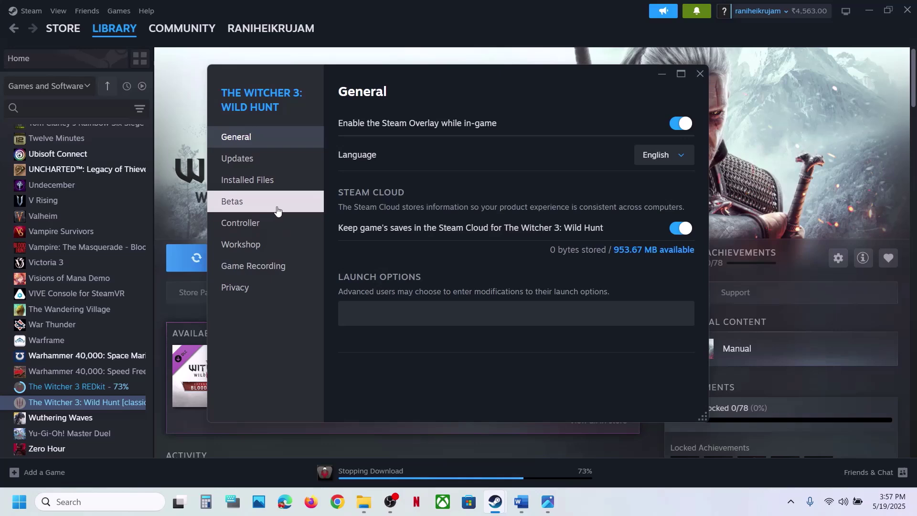
pyautogui.click(277, 211)
pyautogui.click(583, 122)
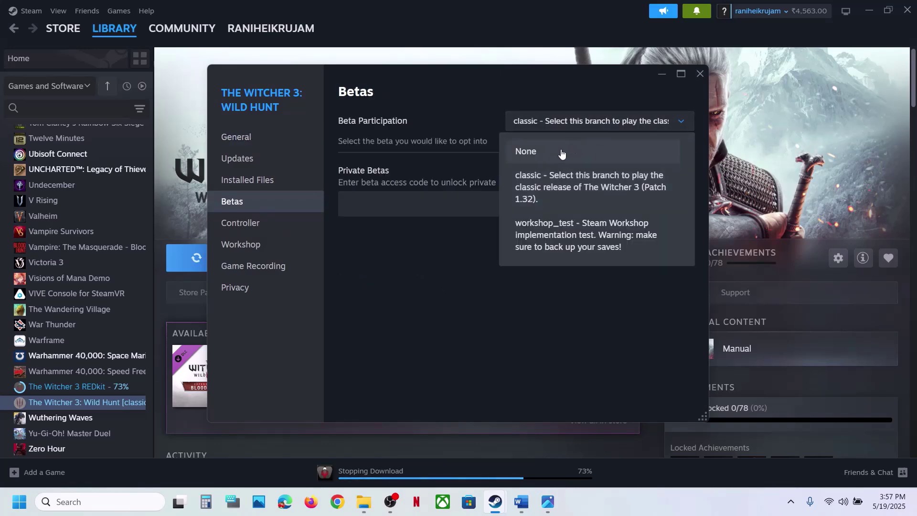
pyautogui.click(698, 73)
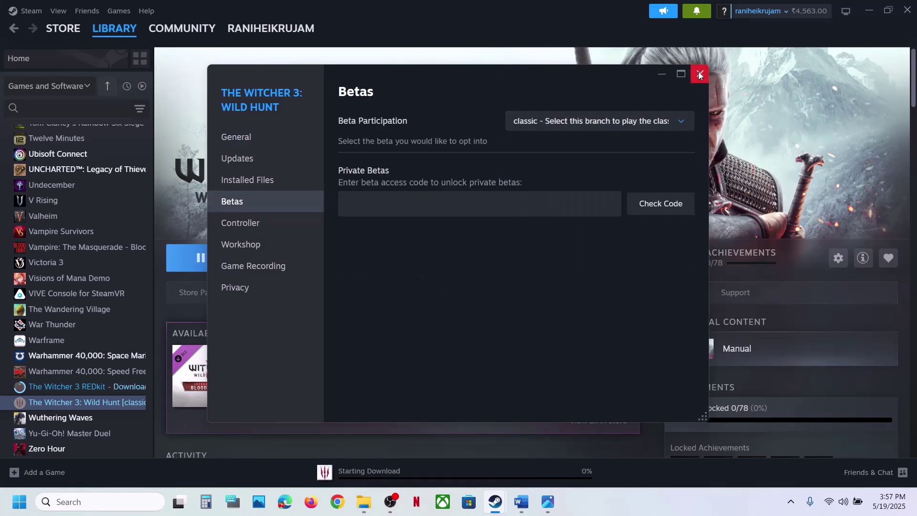
pyautogui.click(699, 73)
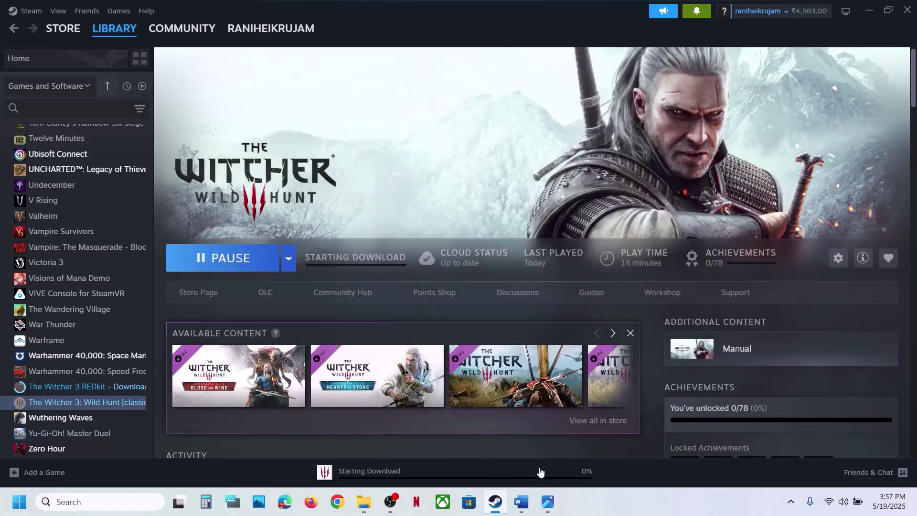
# Highlight the instruction to run the dx11 witcher3.exe in Step 5 of the Word notes and return to Steam.
pyautogui.click(525, 503)
pyautogui.scroll(-3, 243, 361)
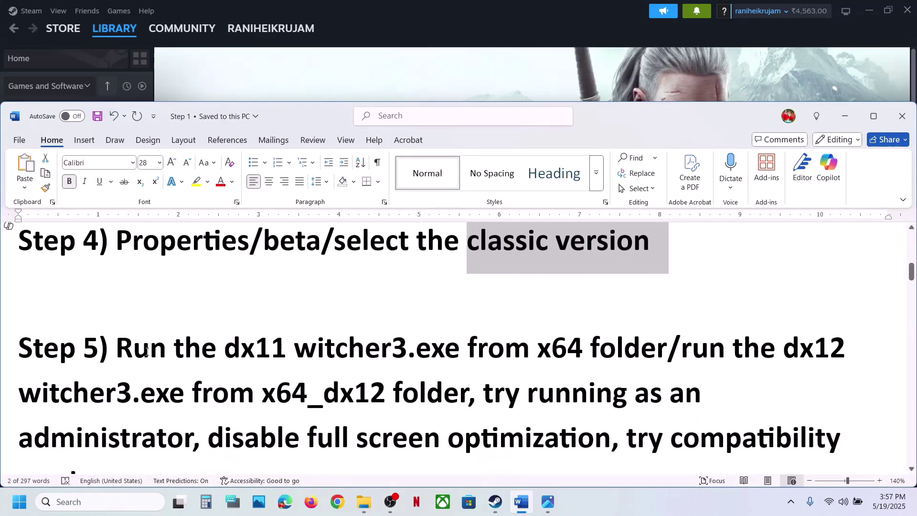
pyautogui.moveTo(136, 349); pyautogui.dragTo(485, 366)
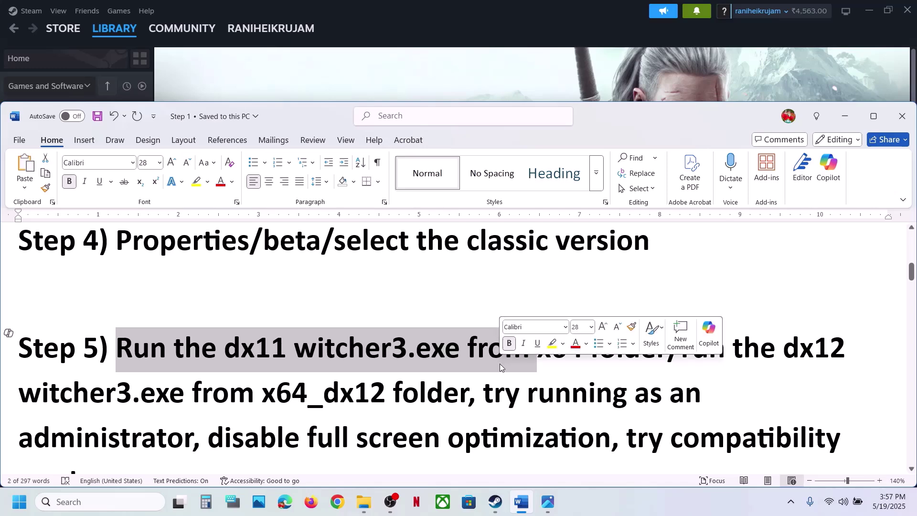
pyautogui.click(504, 351)
pyautogui.click(517, 94)
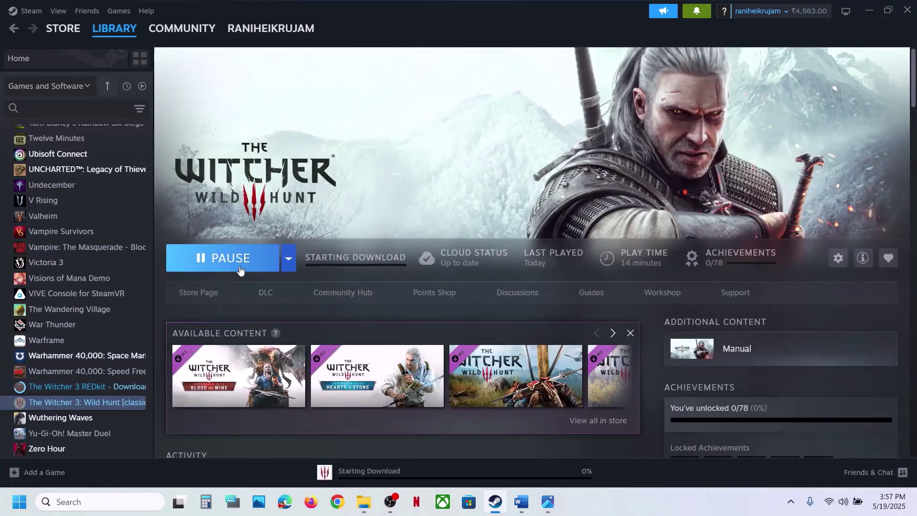
# Browse The Witcher 3's local files from Steam and open the x64 folder inside bin.
pyautogui.rightClick(86, 403)
pyautogui.moveTo(128, 368)
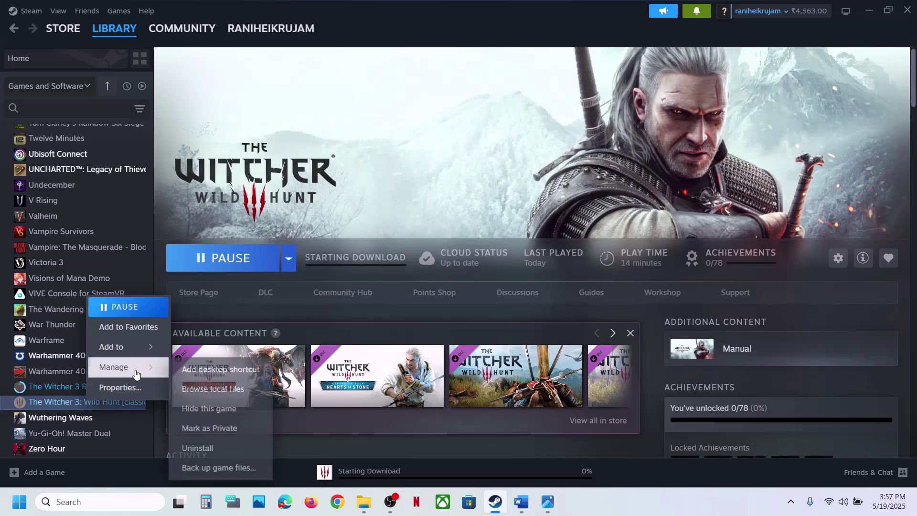
pyautogui.click(256, 386)
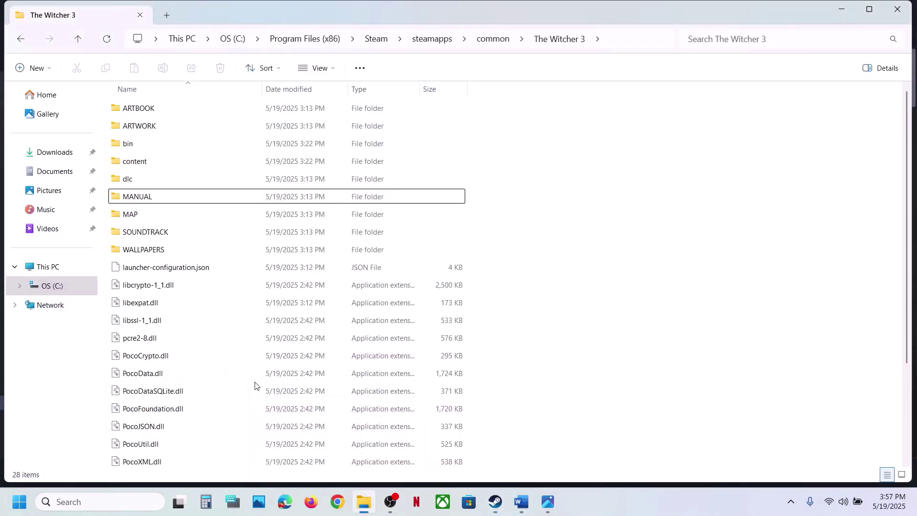
pyautogui.doubleClick(137, 145)
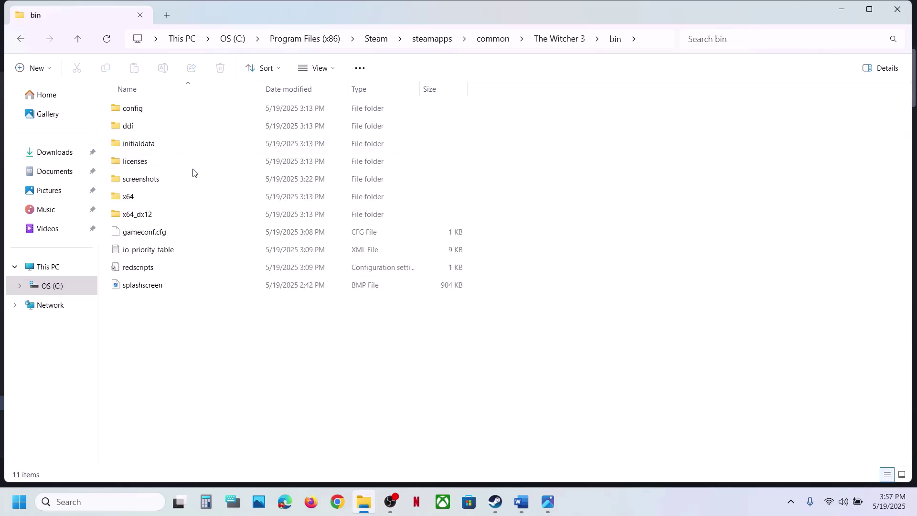
pyautogui.click(128, 202)
pyautogui.doubleClick(147, 201)
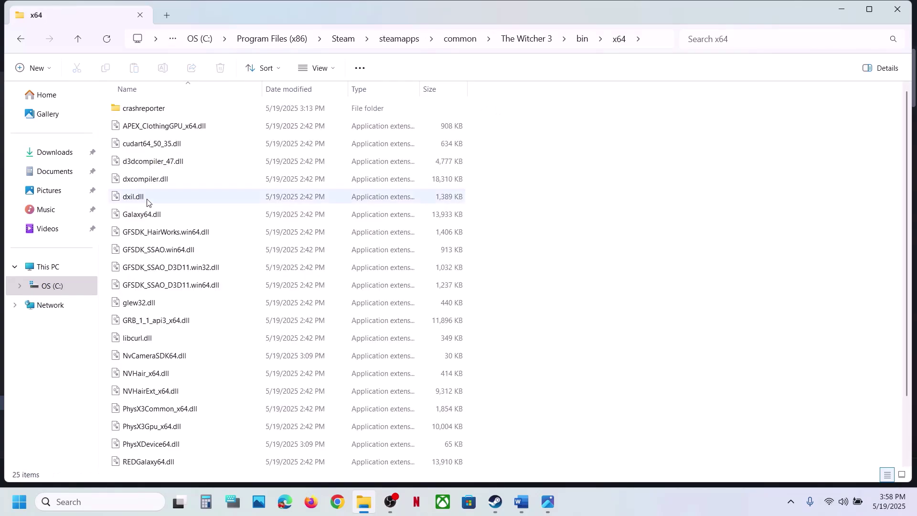
# Find the witcher3 application in the x64 folder and review its available actions, including Run as administrator.
pyautogui.scroll(-3, 147, 202)
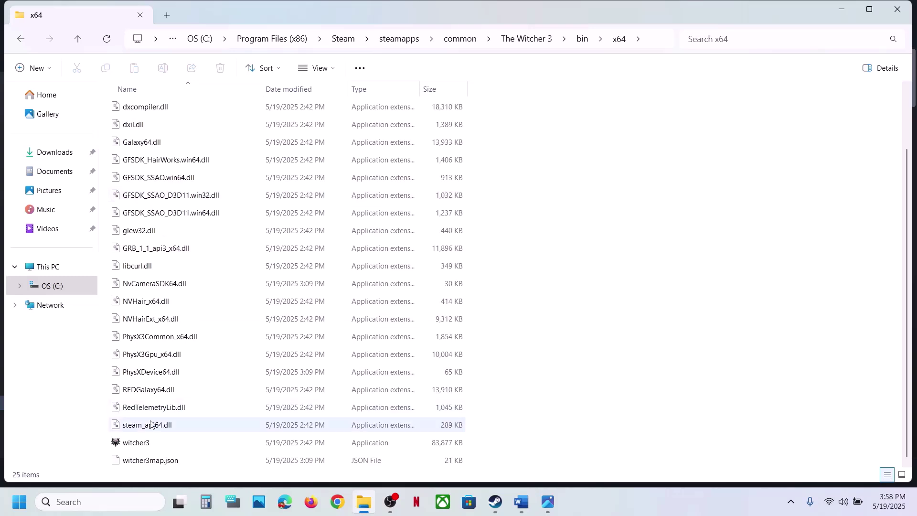
pyautogui.click(128, 442)
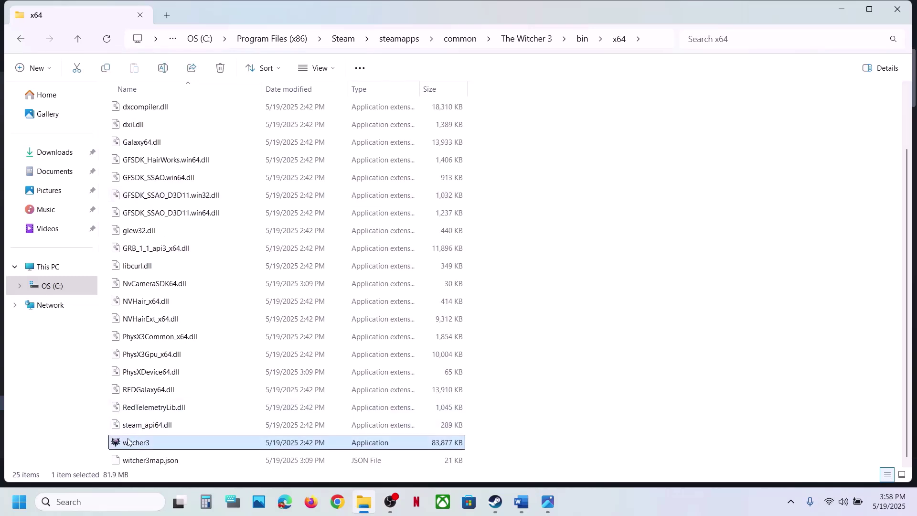
pyautogui.rightClick(160, 447)
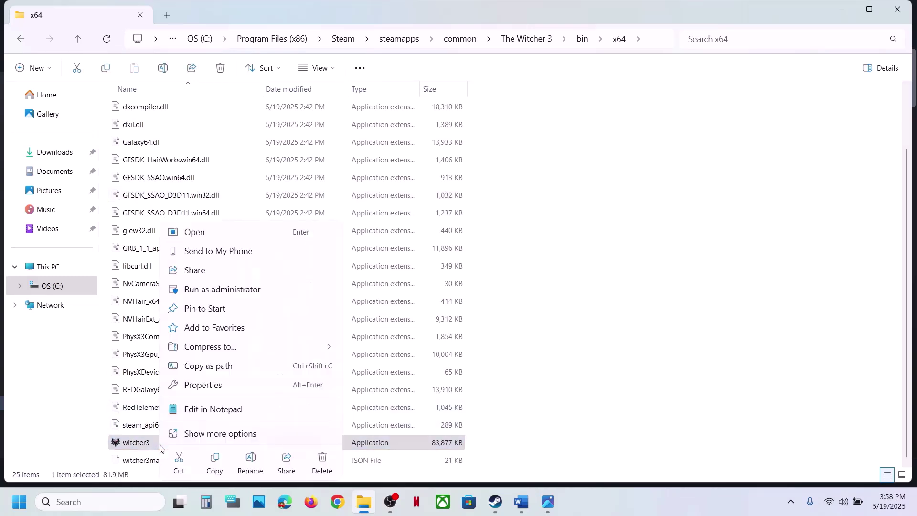
pyautogui.click(125, 448)
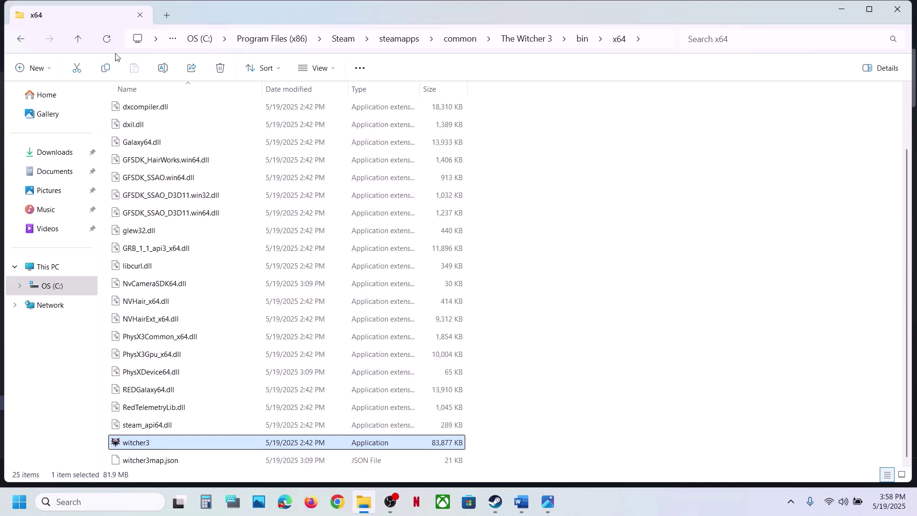
# Locate the DX12 witcher3 application in the x64_dx12 folder and go back to the bin folder.
pyautogui.click(77, 40)
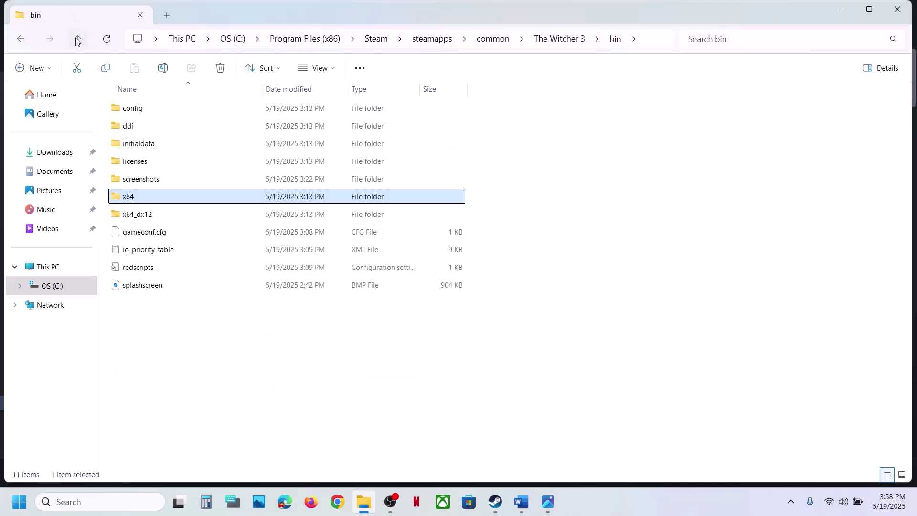
pyautogui.click(138, 220)
pyautogui.click(137, 199)
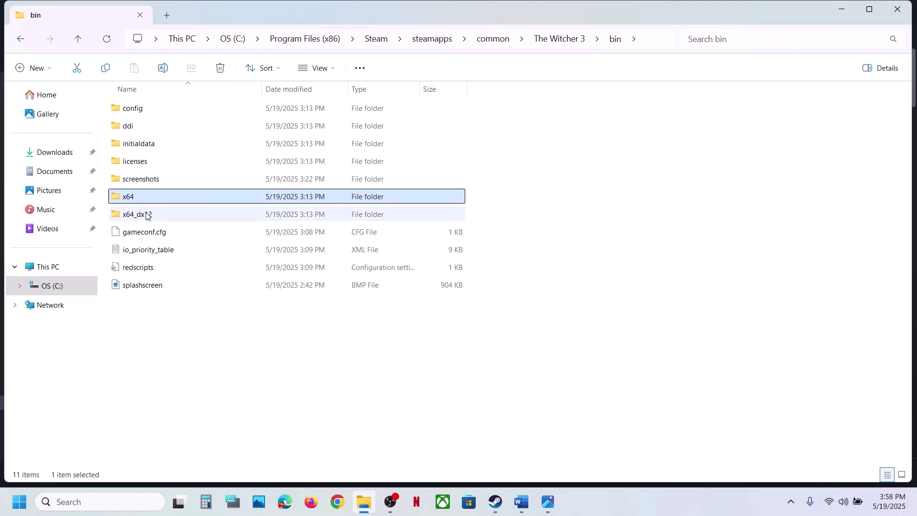
pyautogui.doubleClick(146, 216)
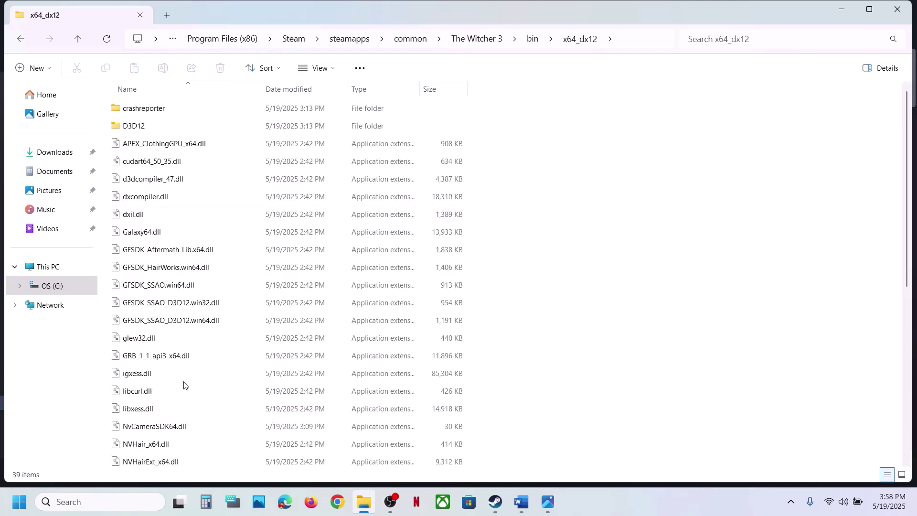
pyautogui.scroll(-6, 183, 385)
pyautogui.click(176, 406)
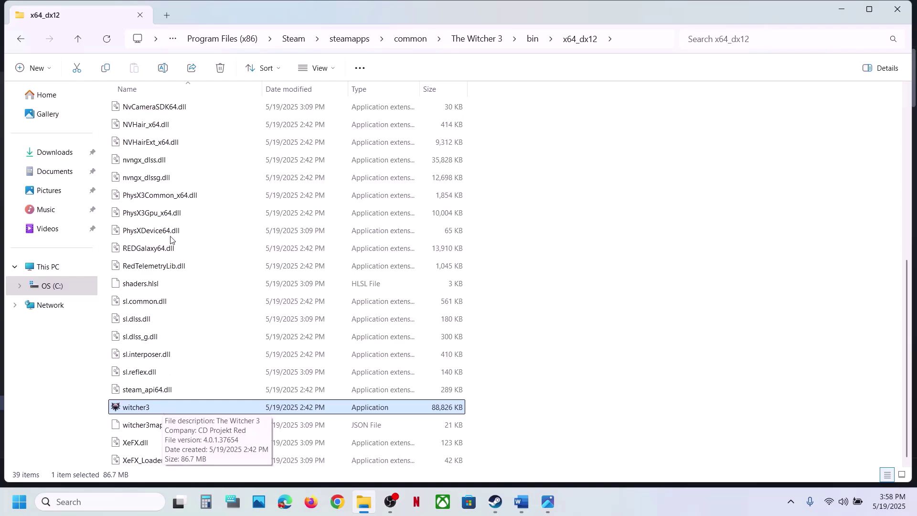
pyautogui.click(79, 42)
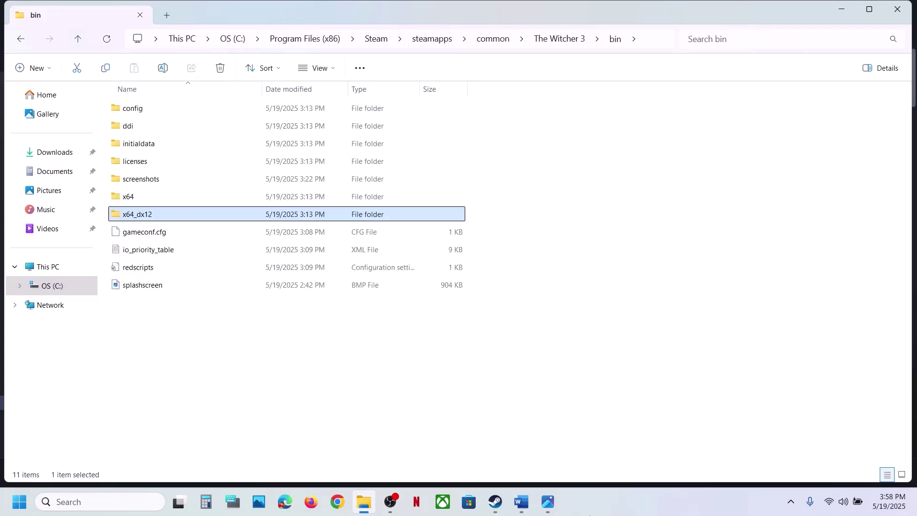
# Highlight "try running as an administrator" in Step 5 of the Word notes and switch to Steam.
pyautogui.click(521, 501)
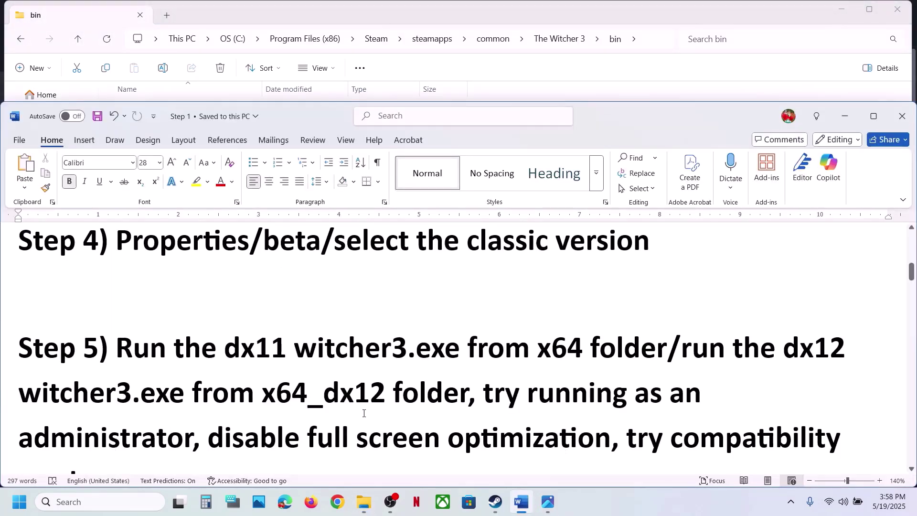
pyautogui.scroll(-1, 363, 413)
pyautogui.moveTo(485, 365); pyautogui.dragTo(195, 422)
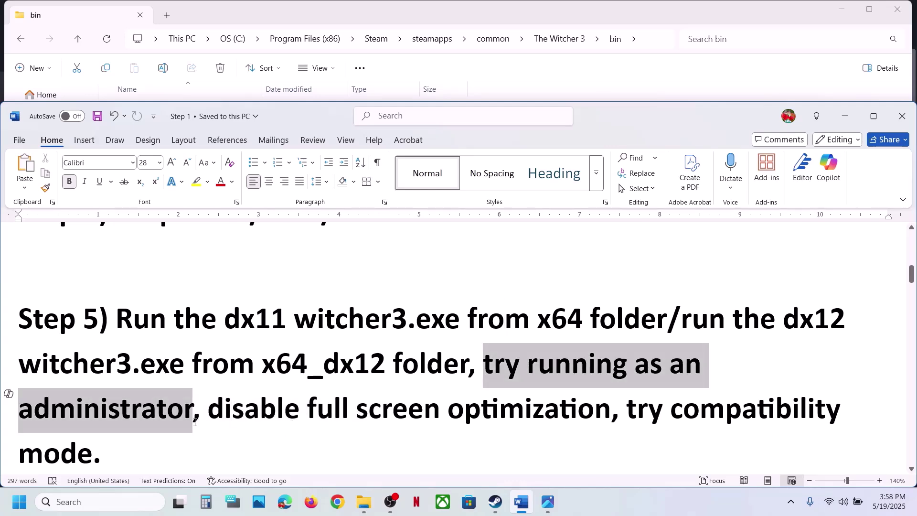
pyautogui.click(495, 501)
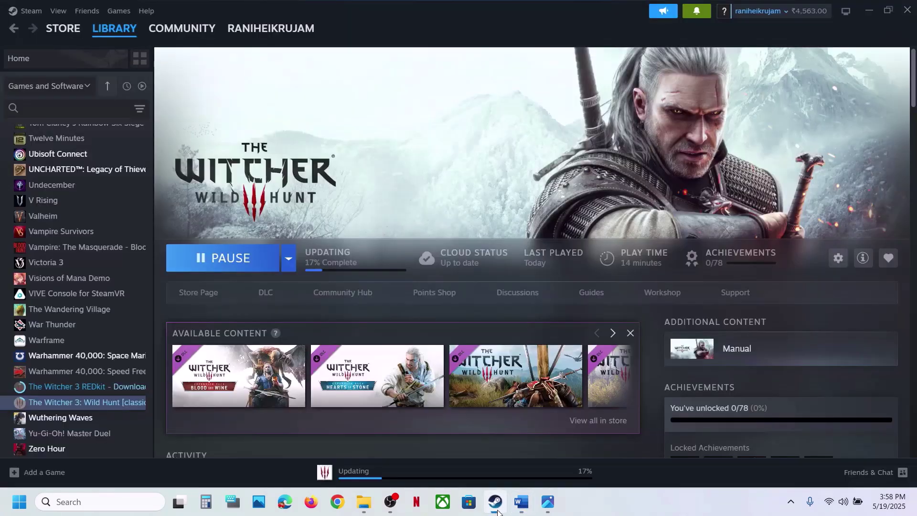
# Browse The Witcher 3's local files from Steam and go to the x64 folder inside bin.
pyautogui.rightClick(69, 402)
pyautogui.moveTo(107, 377)
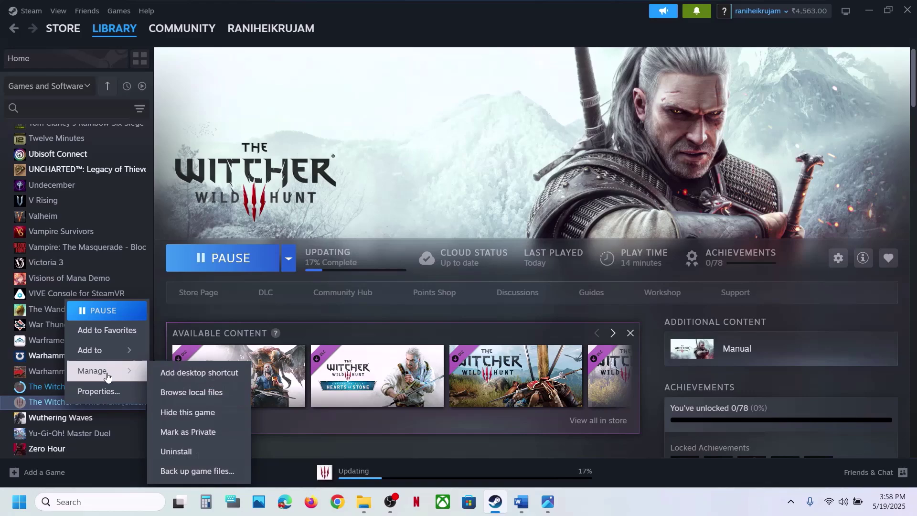
pyautogui.click(213, 393)
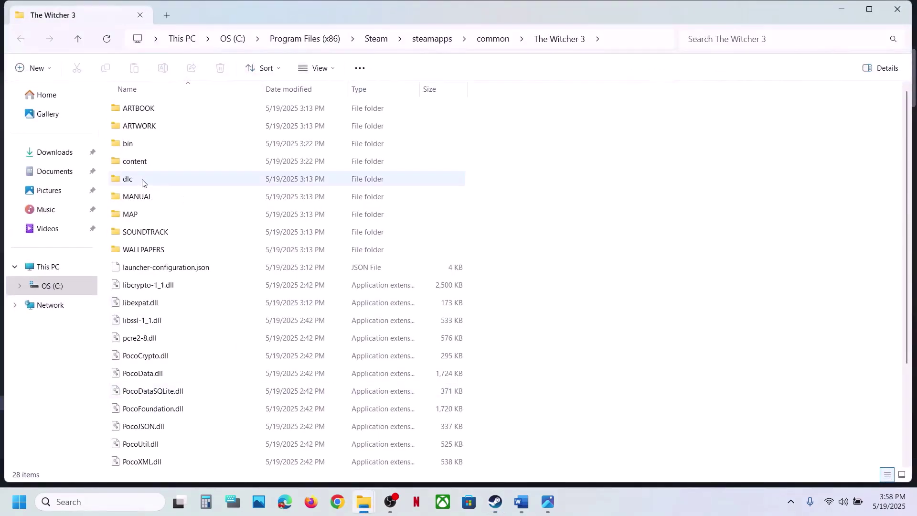
pyautogui.doubleClick(153, 145)
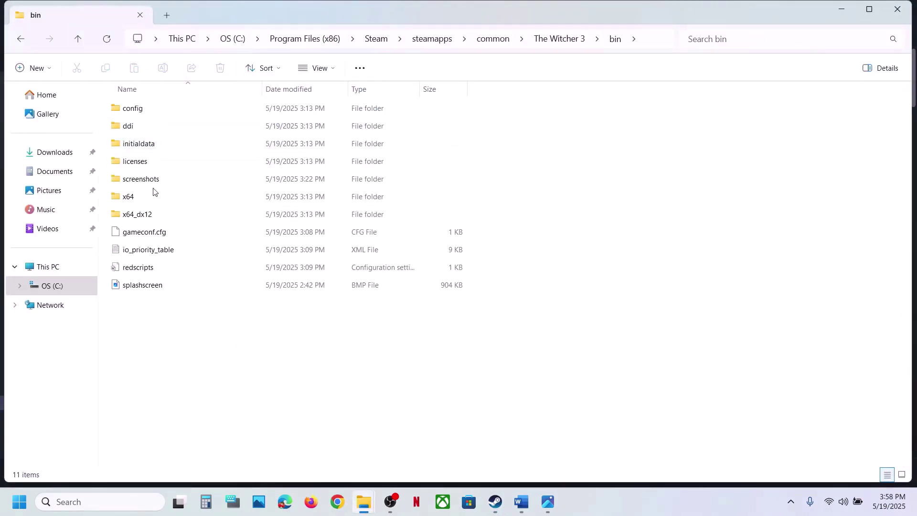
pyautogui.doubleClick(136, 201)
pyautogui.scroll(-2, 138, 239)
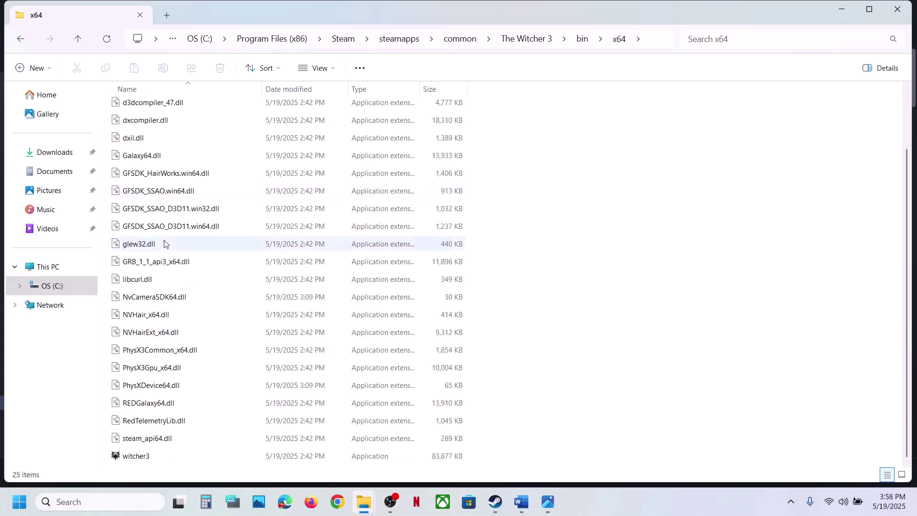
# Set the x64 witcher3 application to run as an administrator in its compatibility properties and apply the change.
pyautogui.click(131, 443)
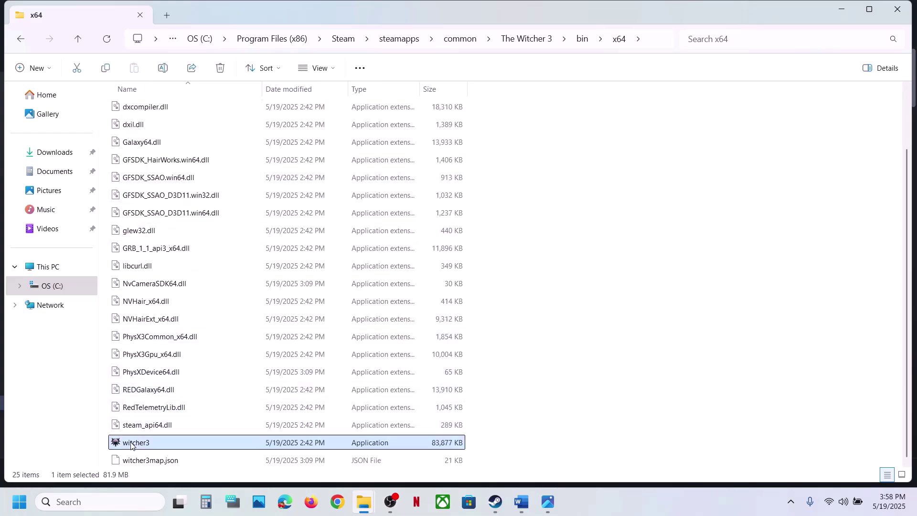
pyautogui.rightClick(132, 443)
pyautogui.click(180, 389)
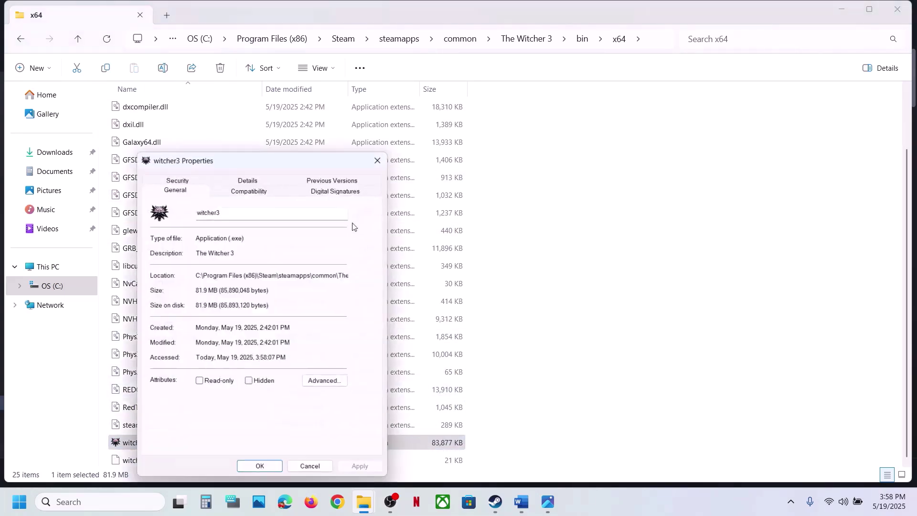
pyautogui.click(247, 190)
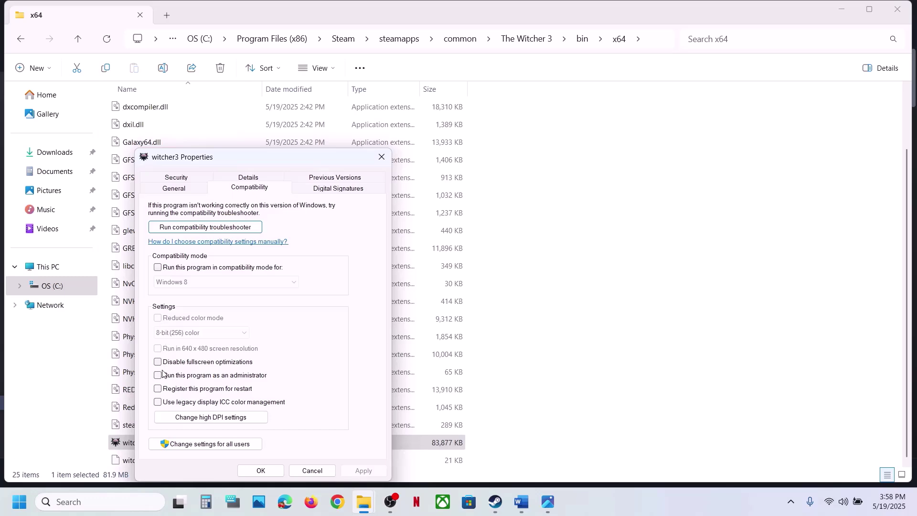
pyautogui.click(363, 471)
pyautogui.click(258, 471)
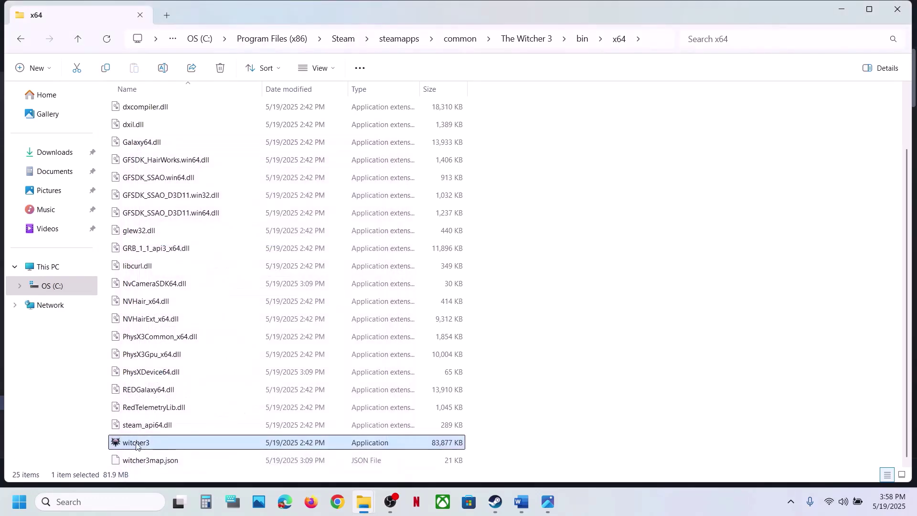
# Set the x64 witcher3 application to Windows 7 compatibility mode with fullscreen optimizations disabled, and apply the settings.
pyautogui.rightClick(155, 448)
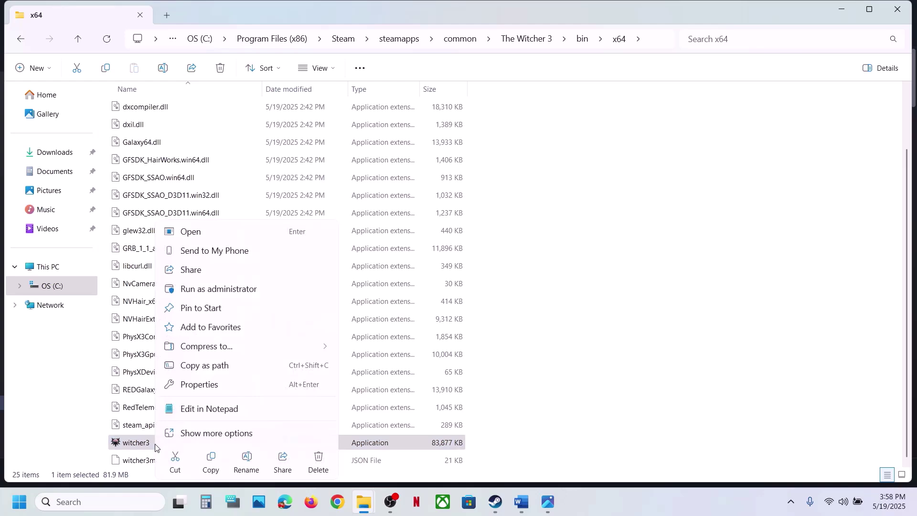
pyautogui.click(205, 390)
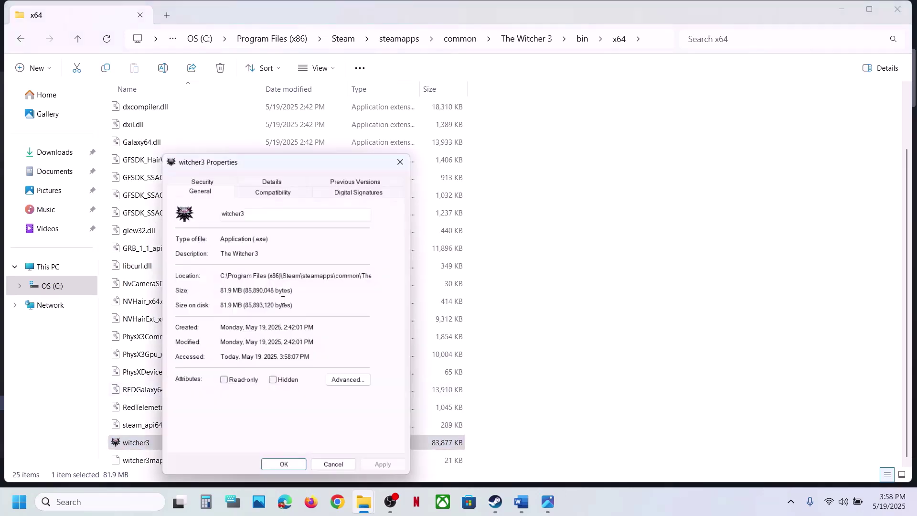
pyautogui.click(266, 189)
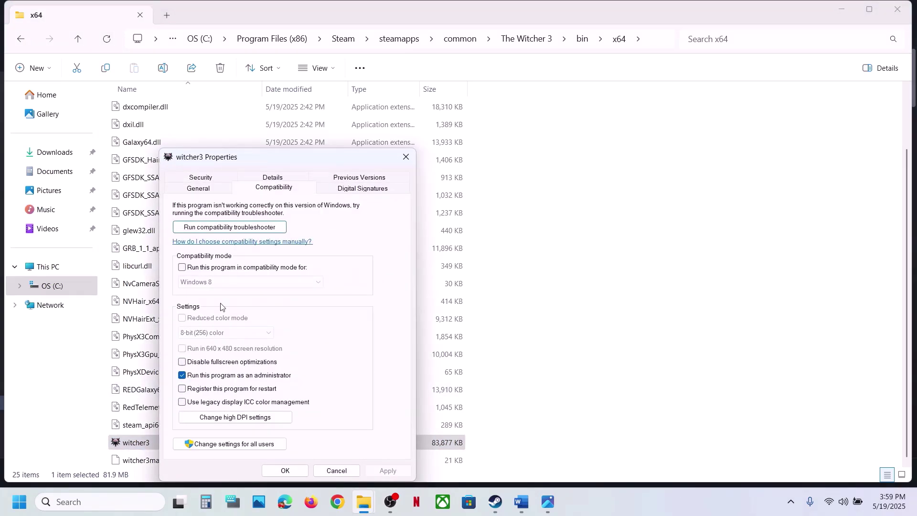
pyautogui.click(182, 267)
pyautogui.click(388, 470)
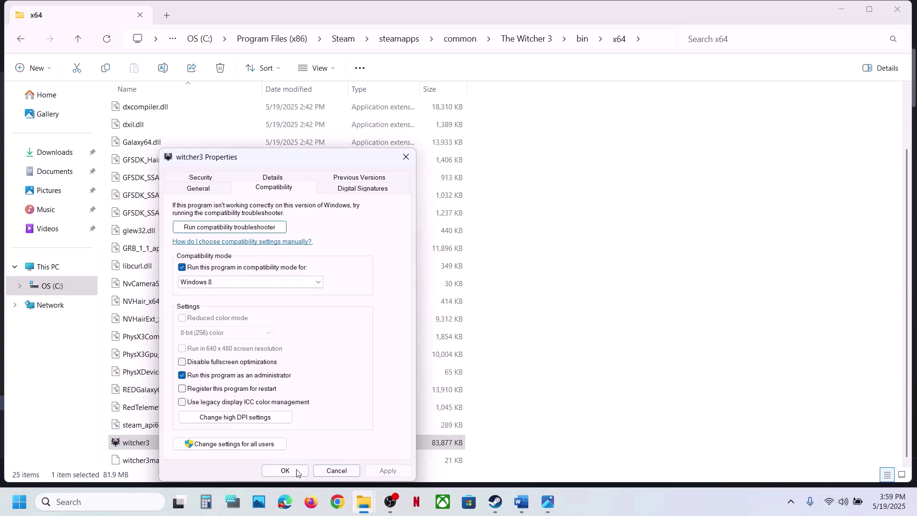
pyautogui.click(218, 282)
pyautogui.click(215, 323)
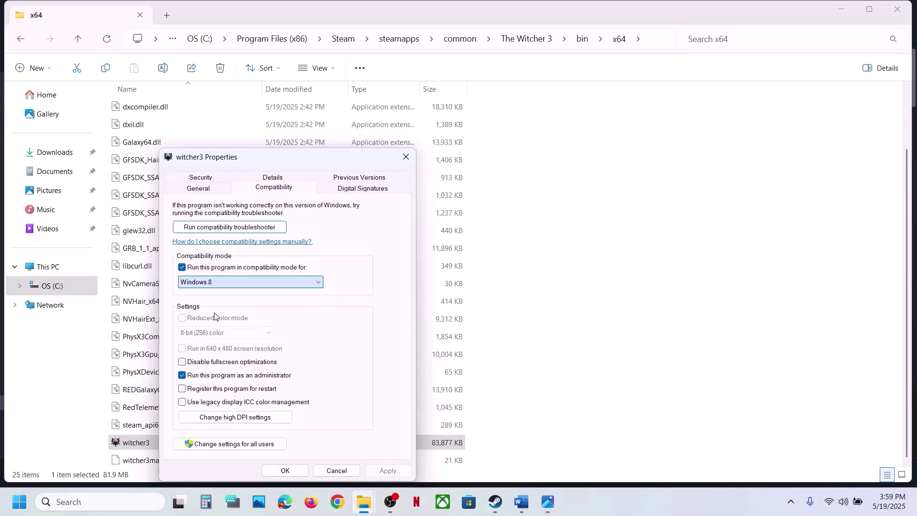
pyautogui.click(386, 471)
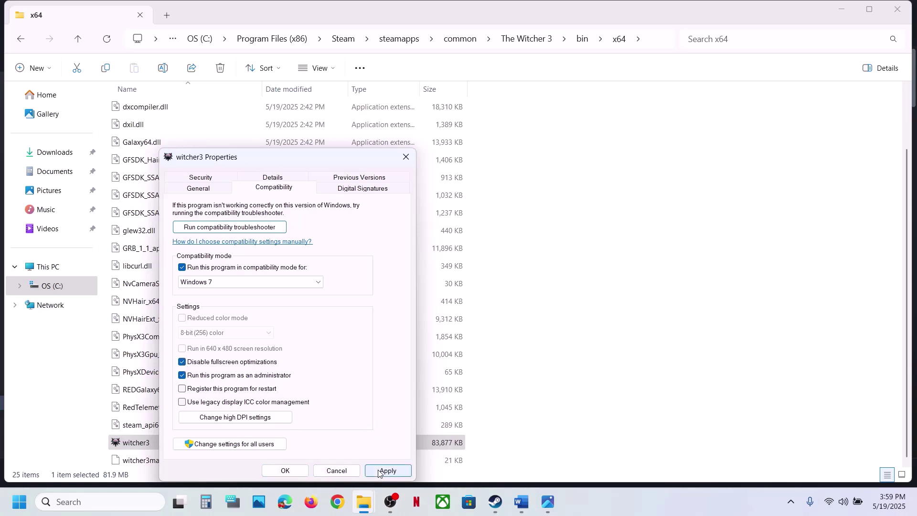
pyautogui.click(287, 471)
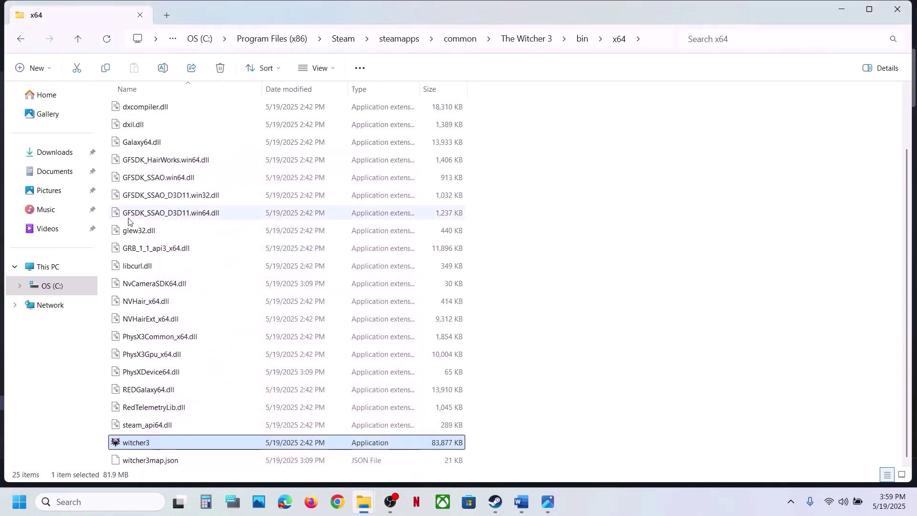
# Select the witcher3 application in the x64_dx12 folder and return to the bin folder.
pyautogui.click(79, 38)
pyautogui.click(137, 215)
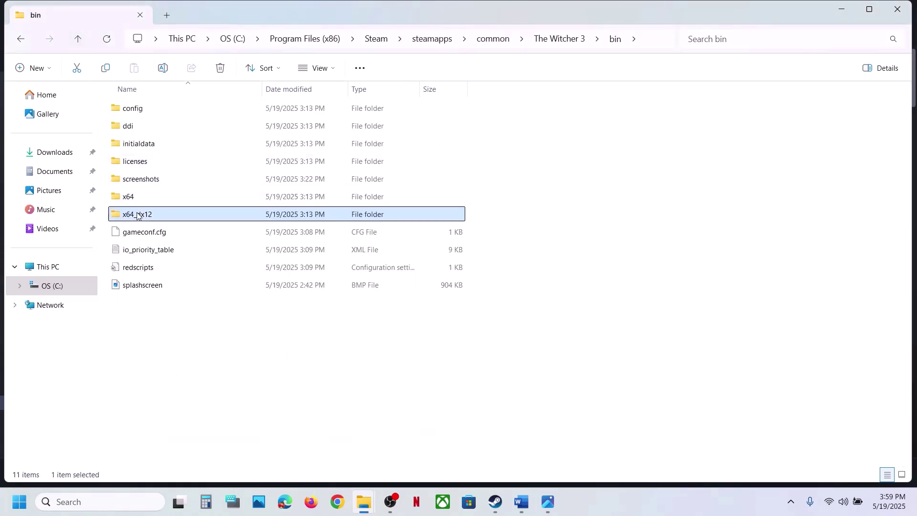
pyautogui.doubleClick(137, 215)
pyautogui.scroll(-6, 201, 401)
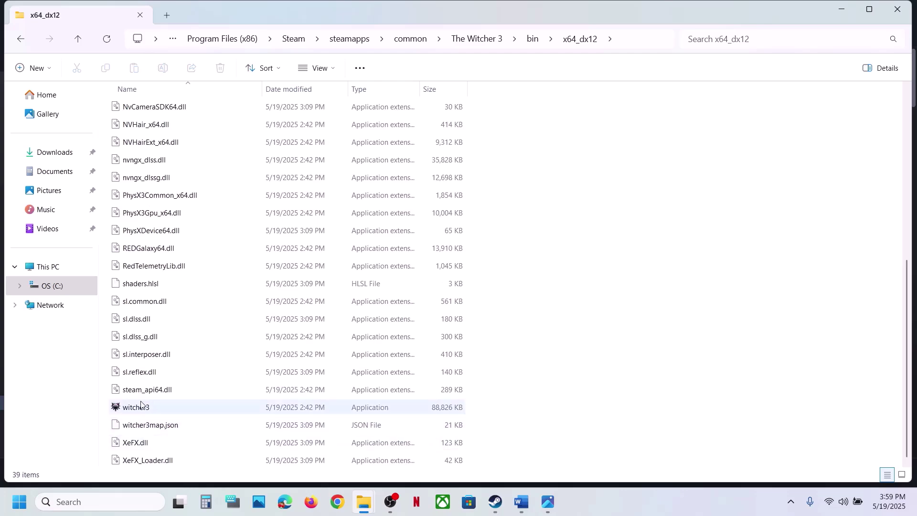
pyautogui.click(141, 404)
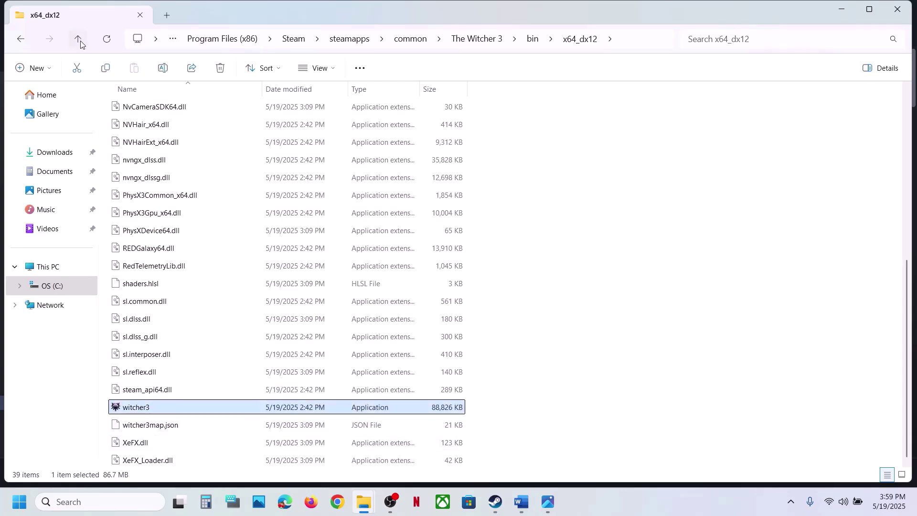
pyautogui.click(79, 39)
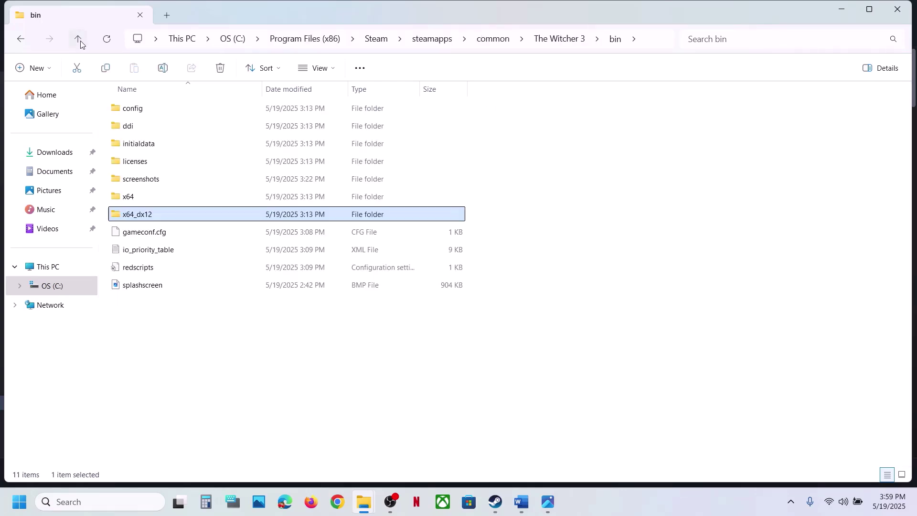
# Turn off compatibility mode for the witcher3 application in the x64 folder and apply the change.
pyautogui.doubleClick(127, 196)
pyautogui.scroll(-2, 153, 387)
pyautogui.scroll(-1, 153, 386)
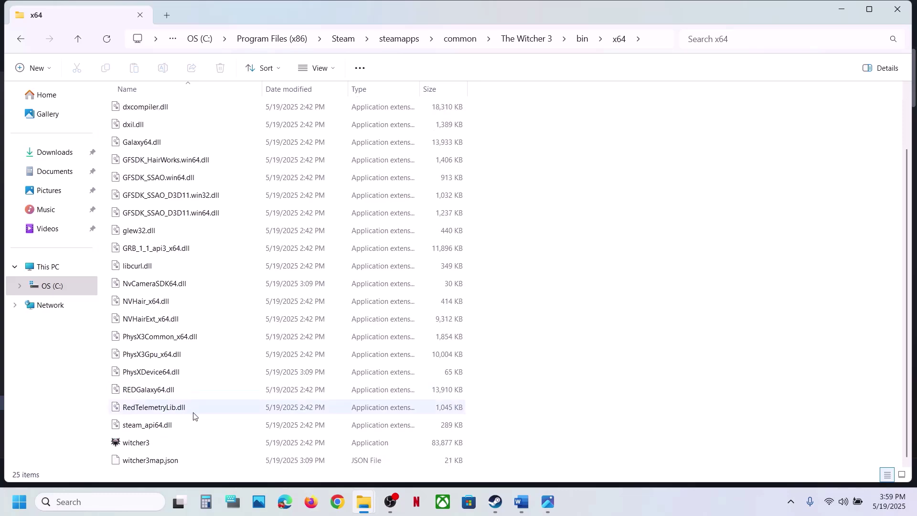
pyautogui.rightClick(145, 443)
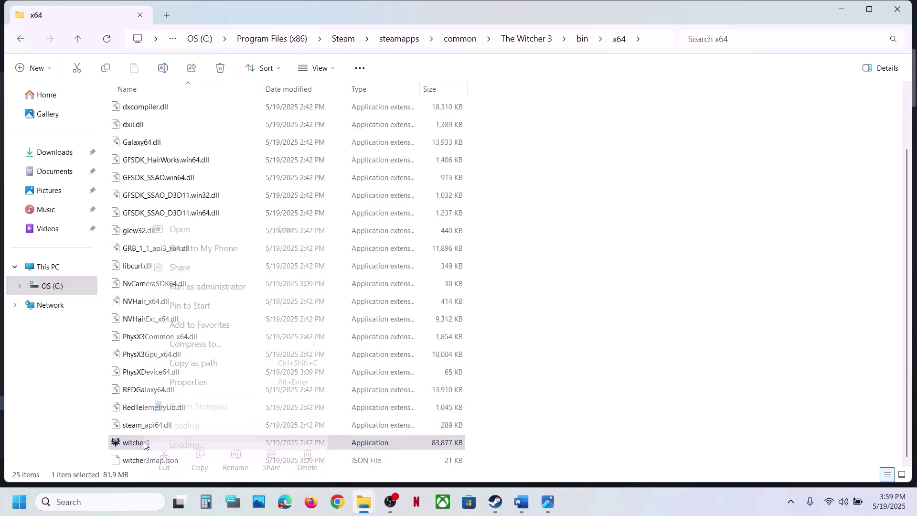
pyautogui.click(206, 384)
pyautogui.click(261, 191)
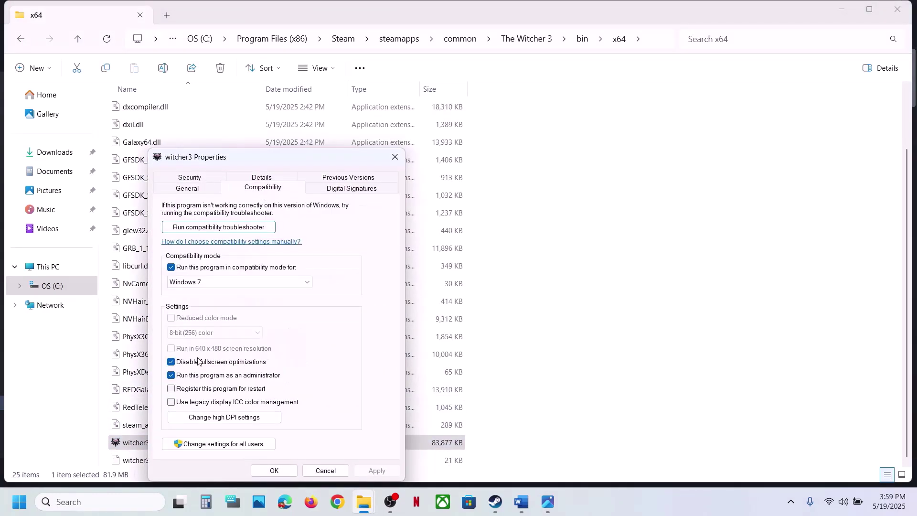
pyautogui.click(171, 268)
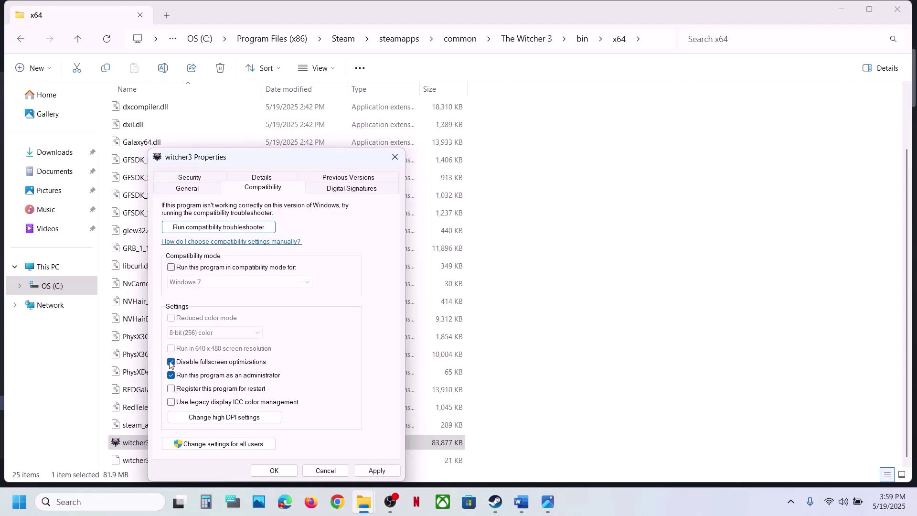
pyautogui.click(370, 470)
pyautogui.click(277, 470)
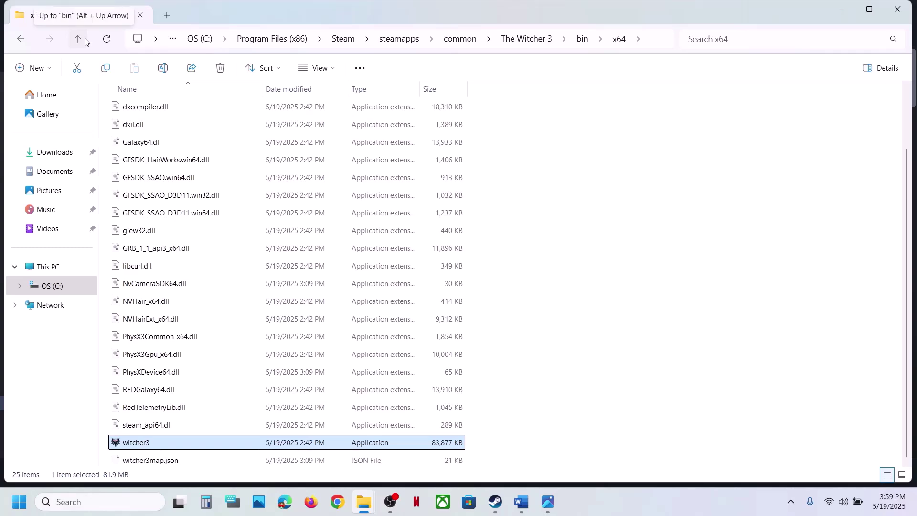
# Switch to the Word notes and highlight the Step 6 instructions about disabling NVIDIA HairWorks and Ray Tracing.
pyautogui.click(496, 501)
pyautogui.click(524, 510)
pyautogui.scroll(-5, 266, 390)
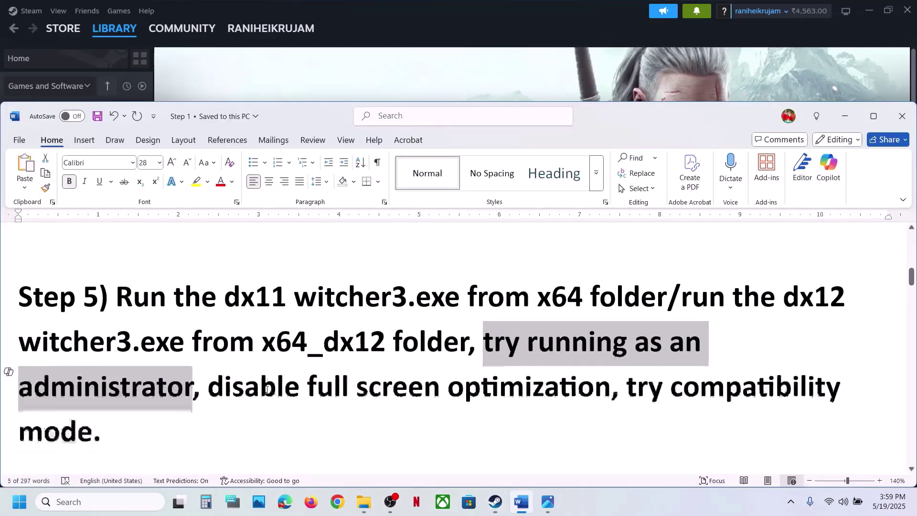
pyautogui.scroll(1, 266, 388)
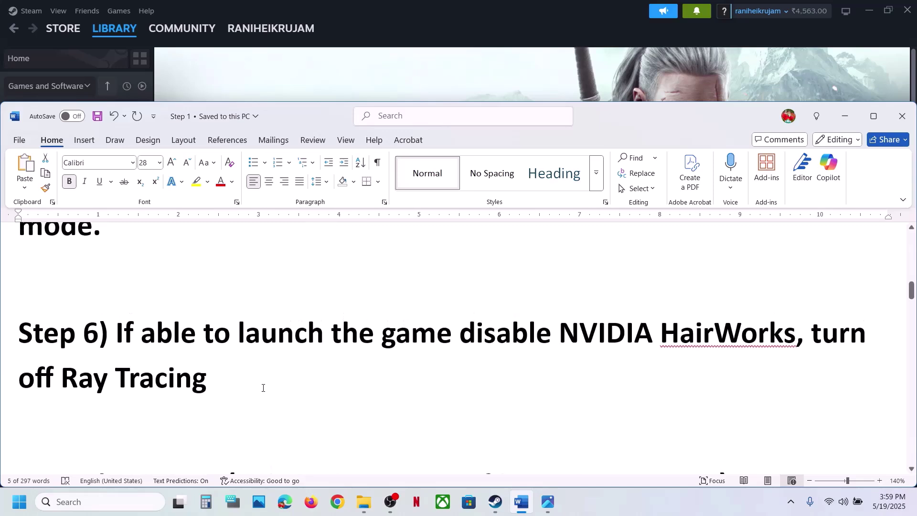
pyautogui.moveTo(121, 328); pyautogui.dragTo(458, 334)
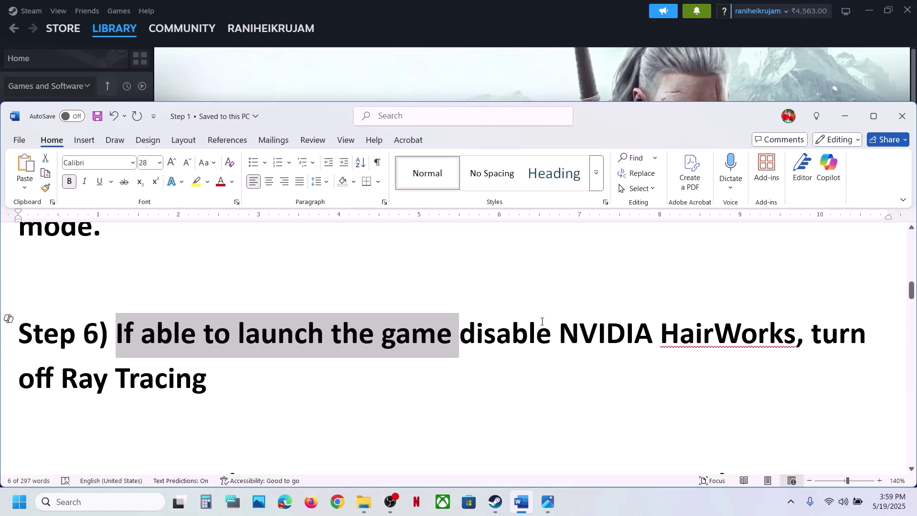
pyautogui.moveTo(567, 329); pyautogui.dragTo(796, 340)
pyautogui.moveTo(231, 371)
pyautogui.mouseDown()
pyautogui.moveTo(173, 334)
pyautogui.moveTo(117, 335)
pyautogui.moveTo(128, 337)
pyautogui.mouseUp()
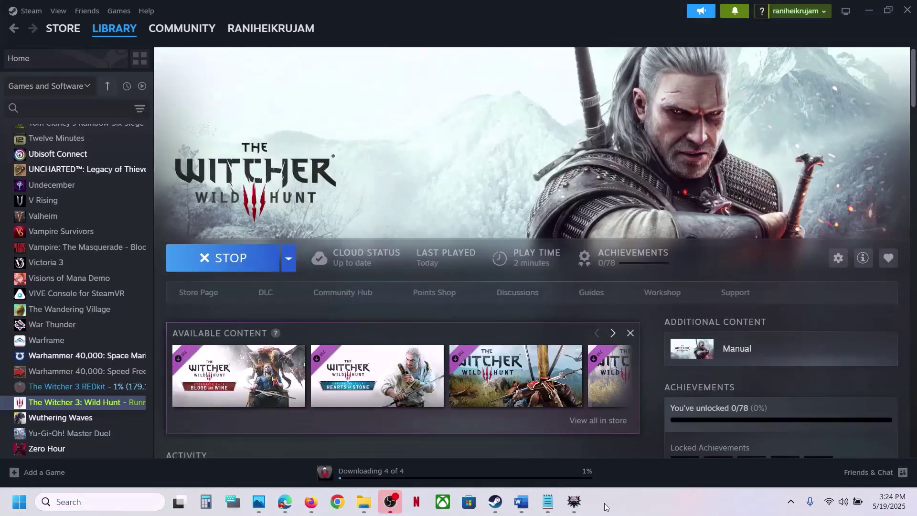
# Switch to the running Witcher 3 game and open the Graphics settings in its Video options.
pyautogui.click(573, 502)
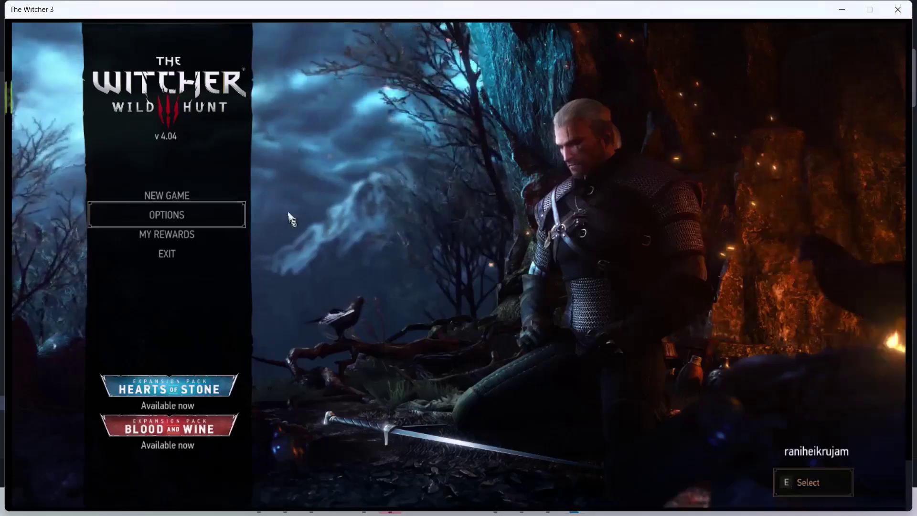
pyautogui.click(239, 214)
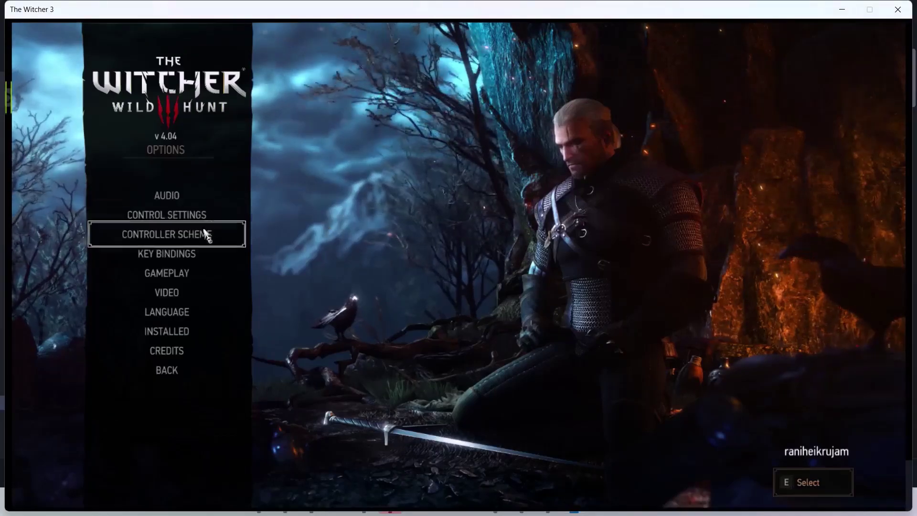
pyautogui.click(180, 298)
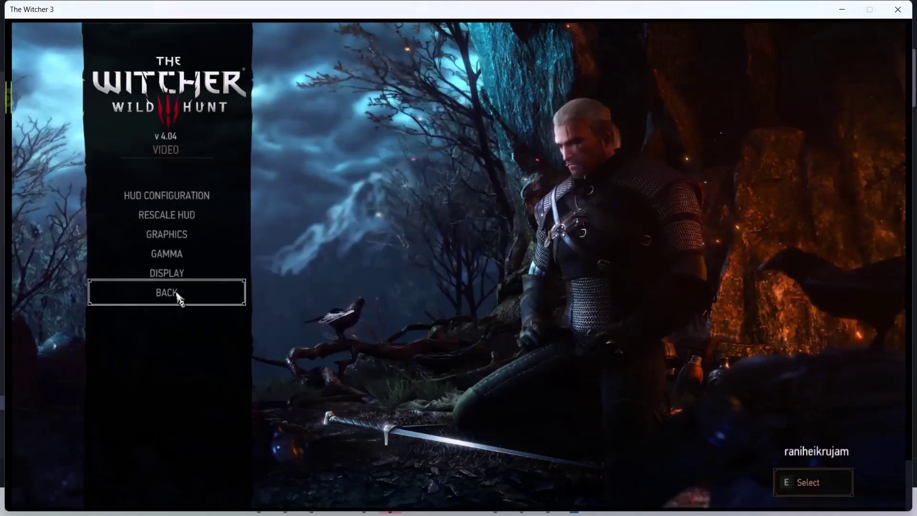
pyautogui.click(168, 236)
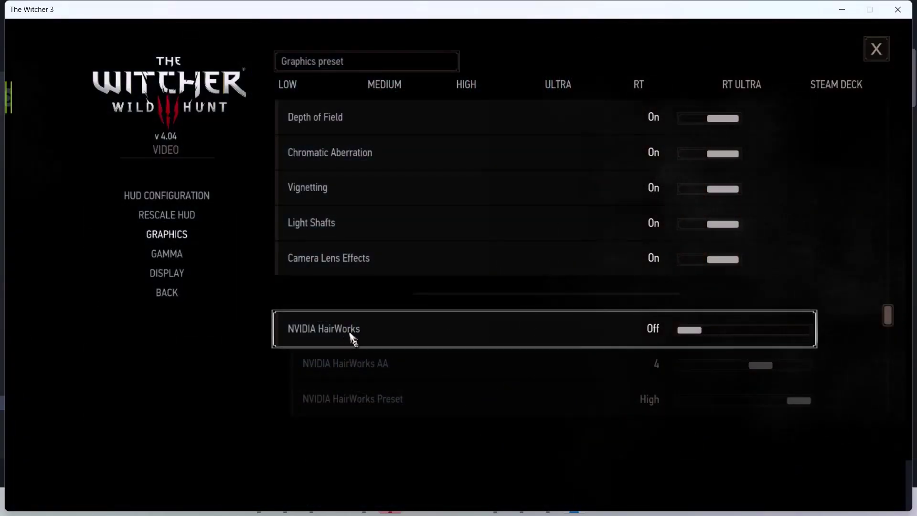
# Try NVIDIA HairWorks on Geralt, set it back to Off, and go to the Ray Tracing setting.
pyautogui.click(732, 332)
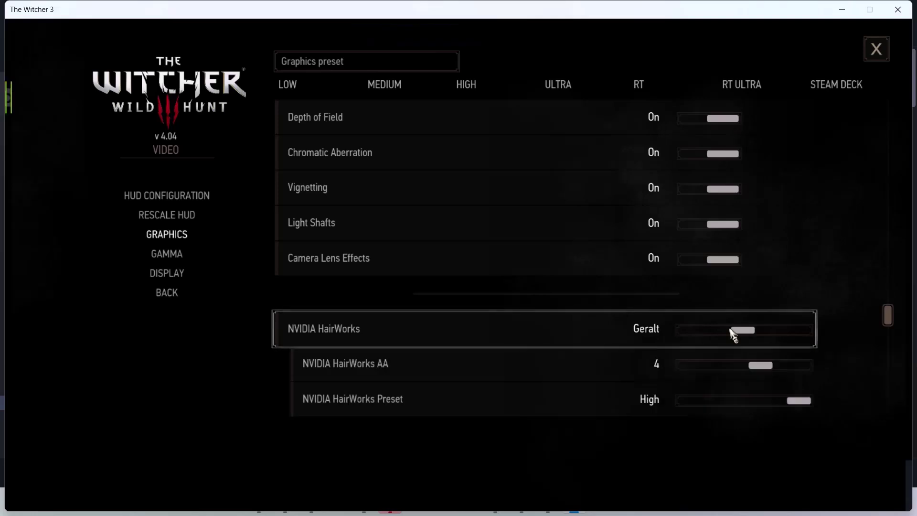
pyautogui.click(692, 337)
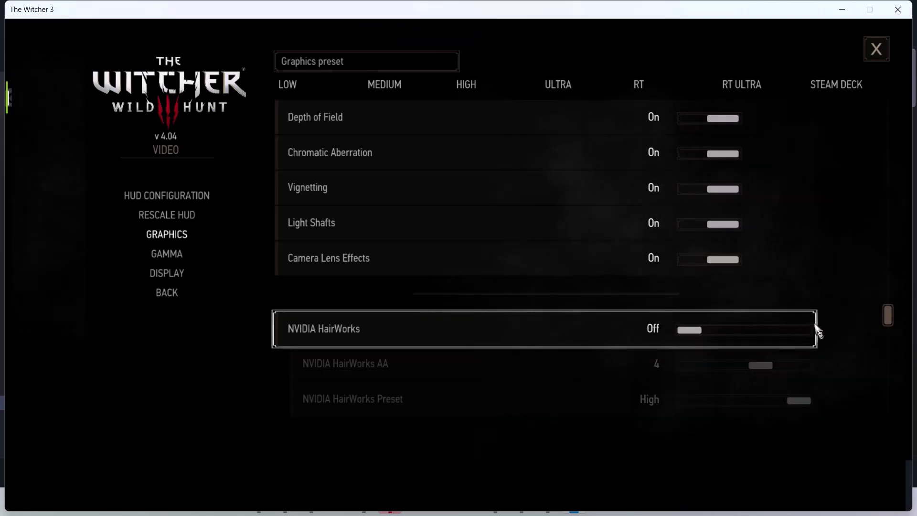
pyautogui.moveTo(891, 319); pyautogui.dragTo(875, 52)
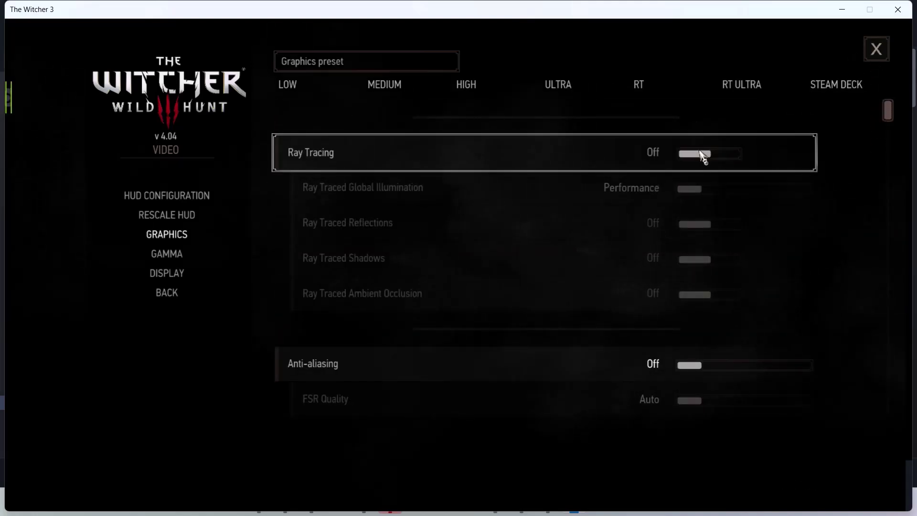
# Try Ray Tracing on, set it back to Off, and leave the Graphics settings.
pyautogui.click(734, 158)
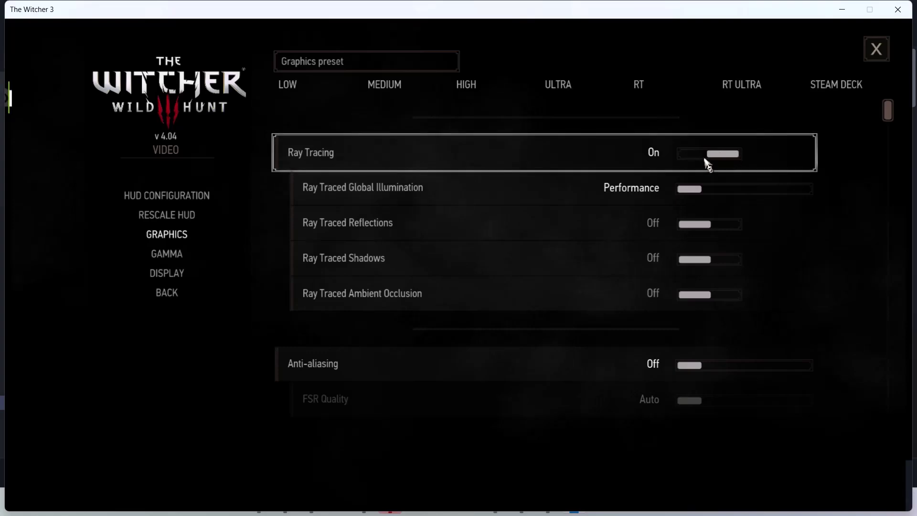
pyautogui.click(690, 153)
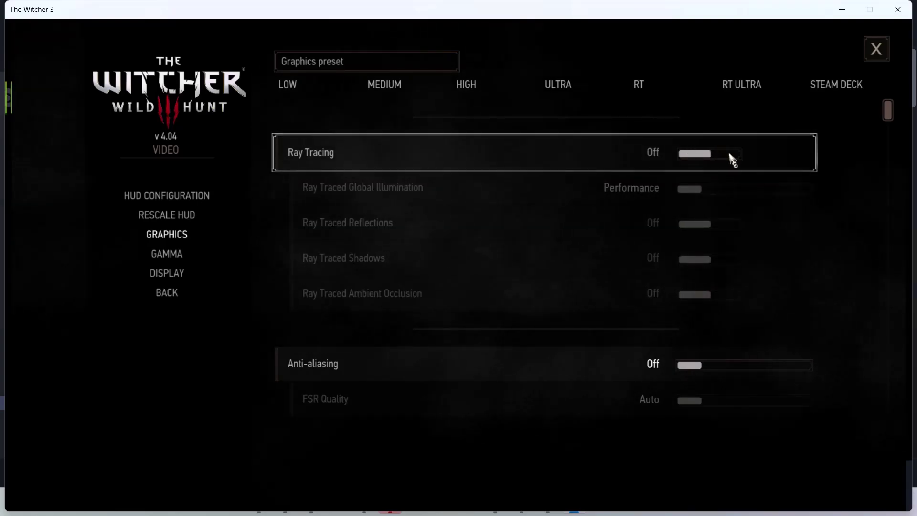
pyautogui.press('Escape')
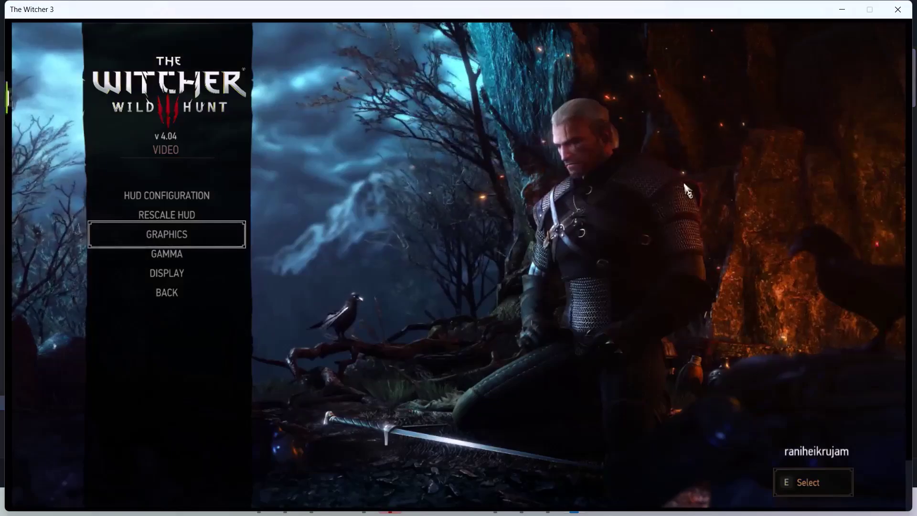
# Switch to the Word notes and highlight the Step 7 instructions about renaming or deleting the settings files.
pyautogui.hotkey('alt', 'Tab')
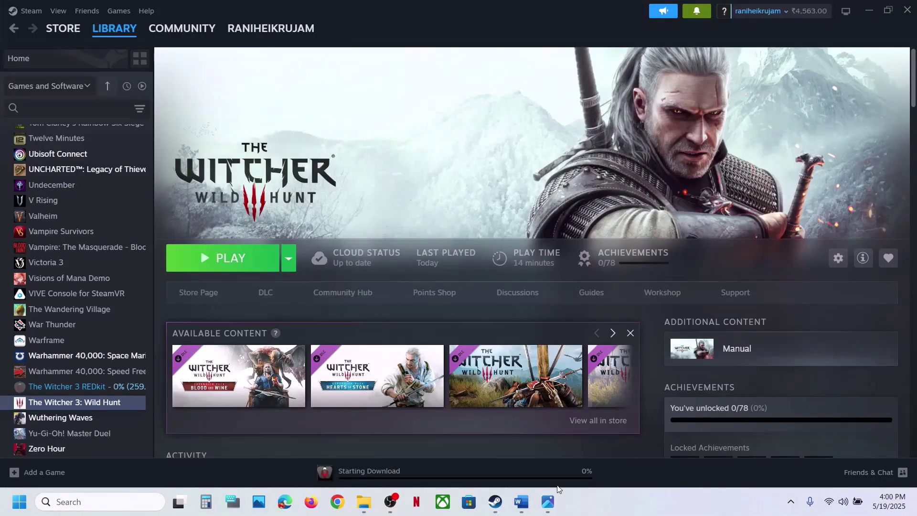
pyautogui.click(522, 501)
pyautogui.scroll(-3, 315, 306)
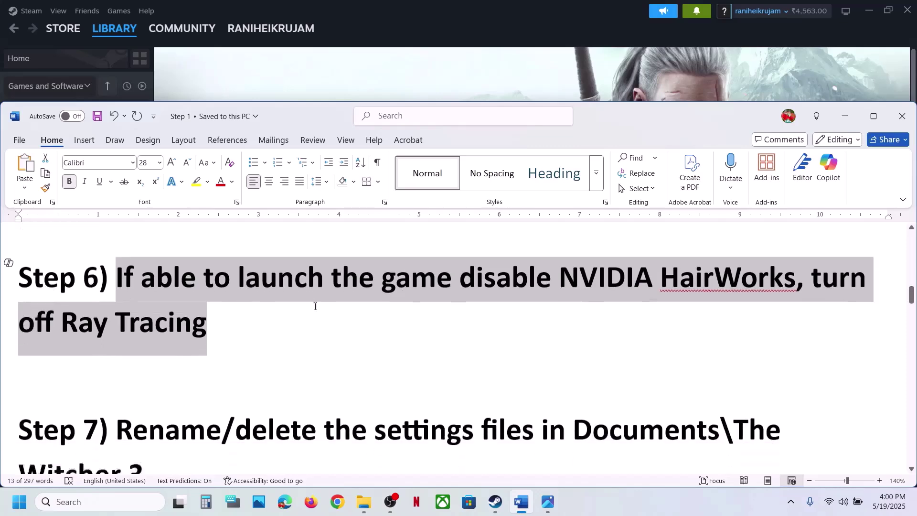
pyautogui.moveTo(144, 373); pyautogui.dragTo(238, 406)
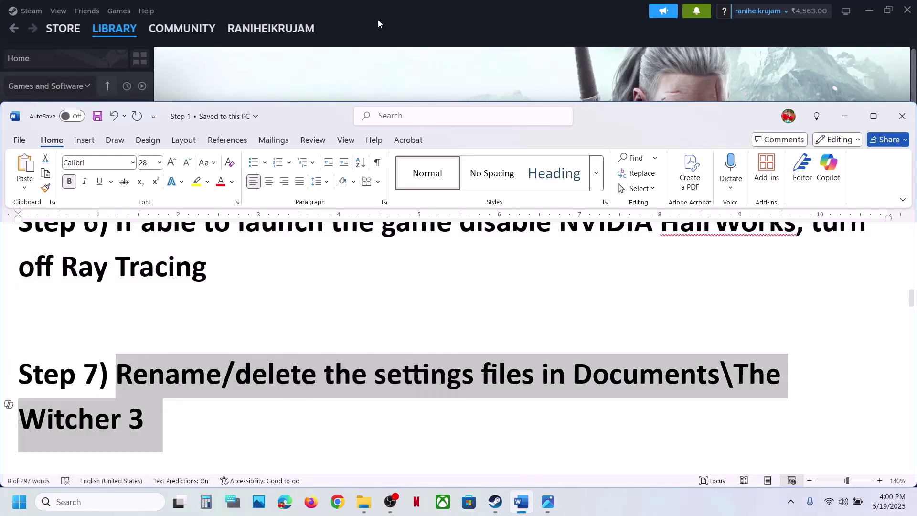
# Switch to File Explorer and open The Witcher 3 folder inside Documents.
pyautogui.click(339, 64)
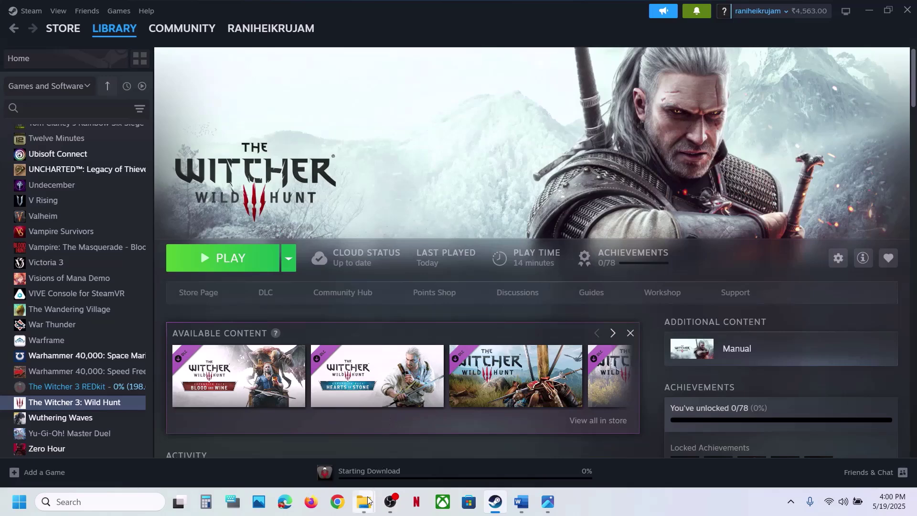
pyautogui.moveTo(367, 500)
pyautogui.click(424, 444)
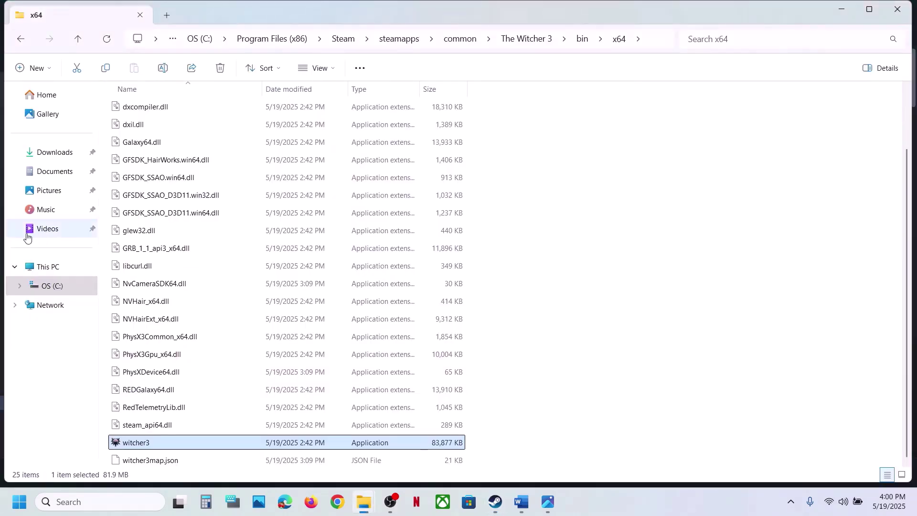
pyautogui.click(46, 180)
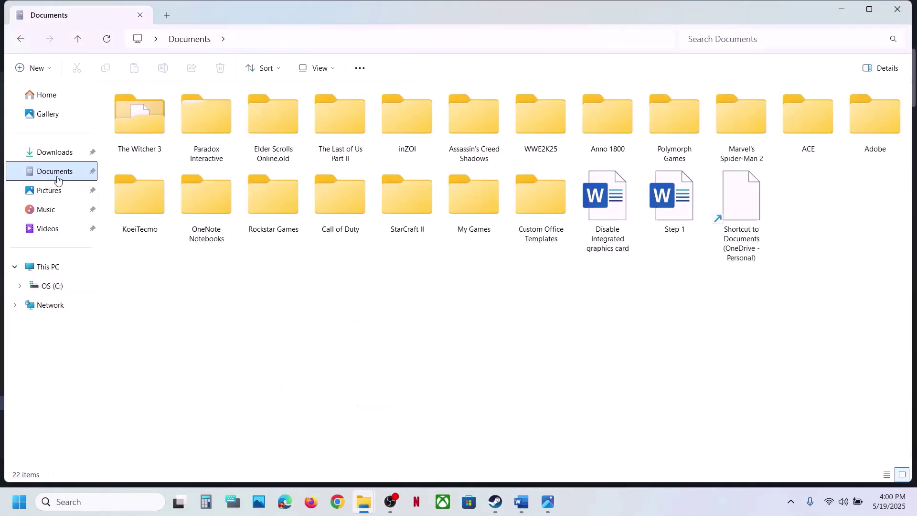
pyautogui.doubleClick(151, 137)
# Copy dx12user.settings and dx12user.settings.bak from The Witcher 3 folder to the desktop as a backup.
pyautogui.click(145, 128)
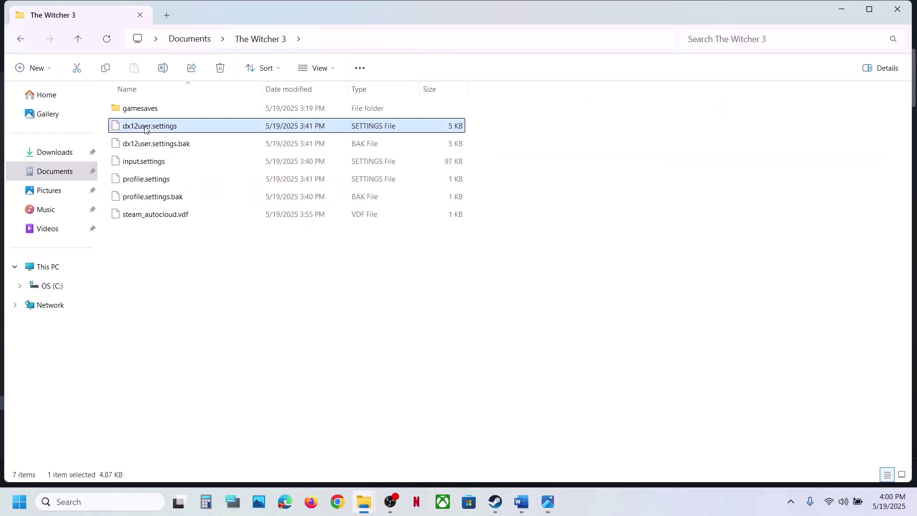
pyautogui.click(170, 145)
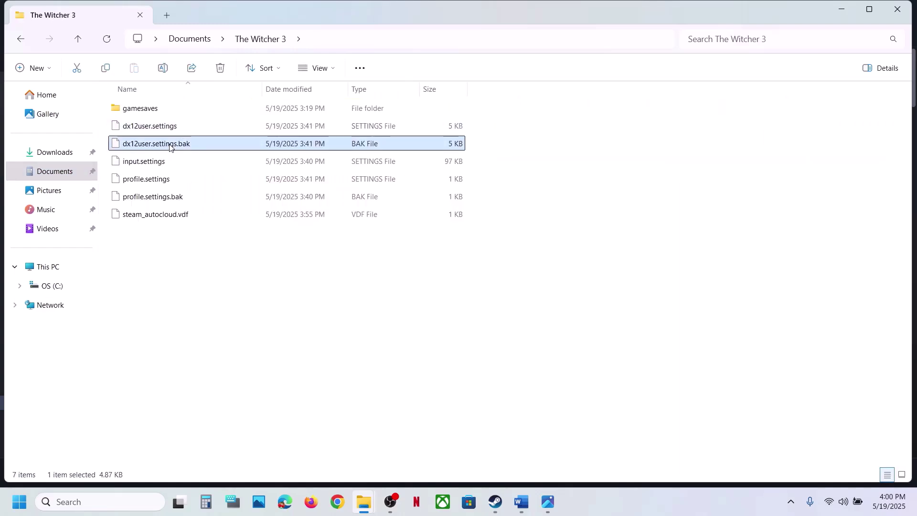
pyautogui.click(166, 130)
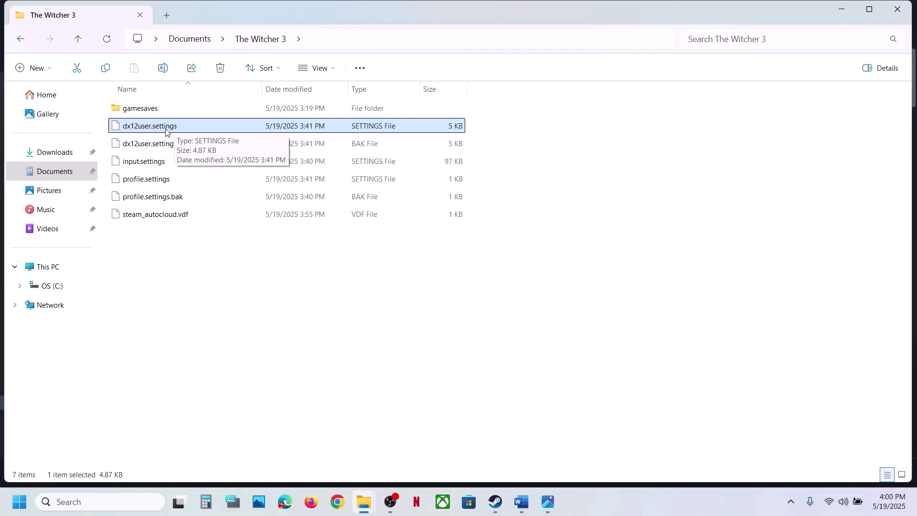
pyautogui.keyDown('ctrl'); pyautogui.click(156, 144); pyautogui.keyUp('ctrl')
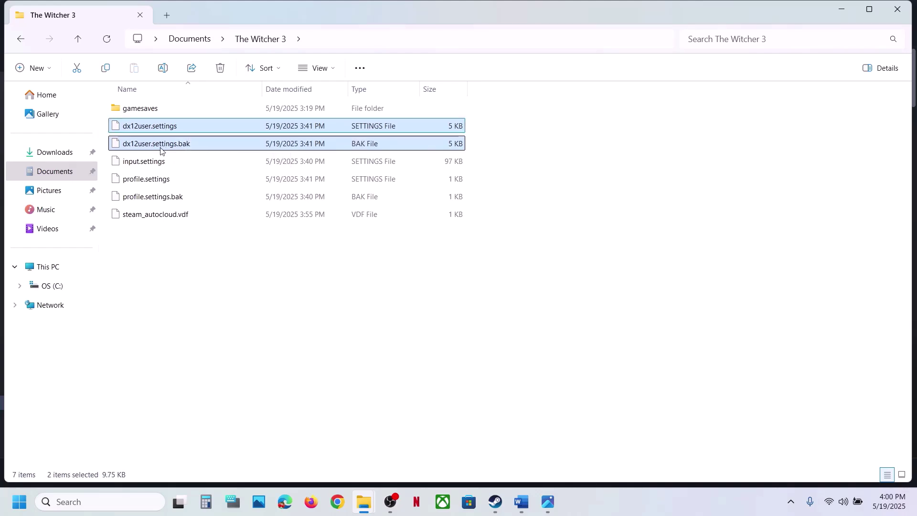
pyautogui.rightClick(150, 138)
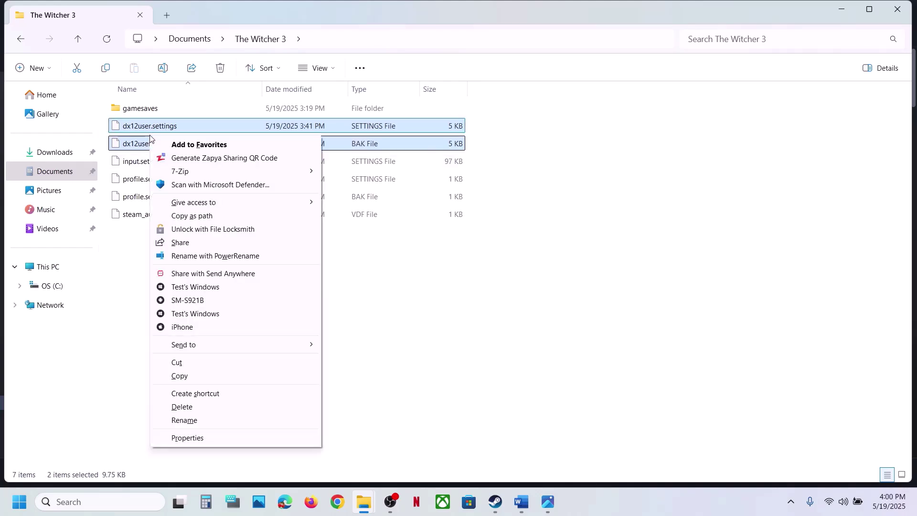
pyautogui.click(183, 375)
pyautogui.press('super+d')
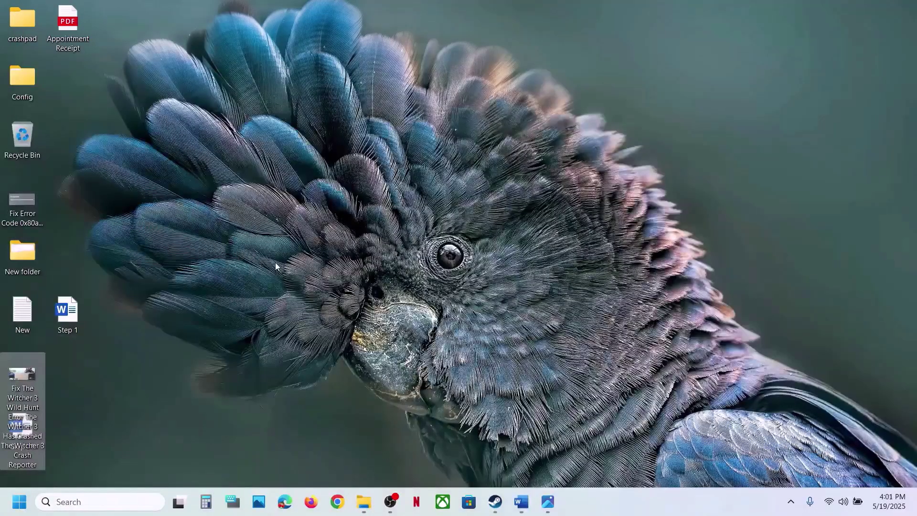
pyautogui.hotkey('ctrl', 'v')
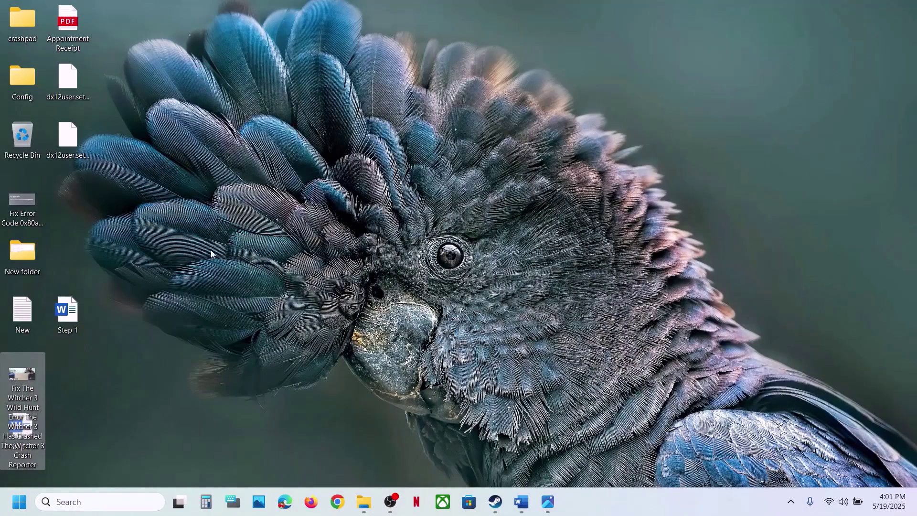
pyautogui.click(81, 90)
pyautogui.click(76, 145)
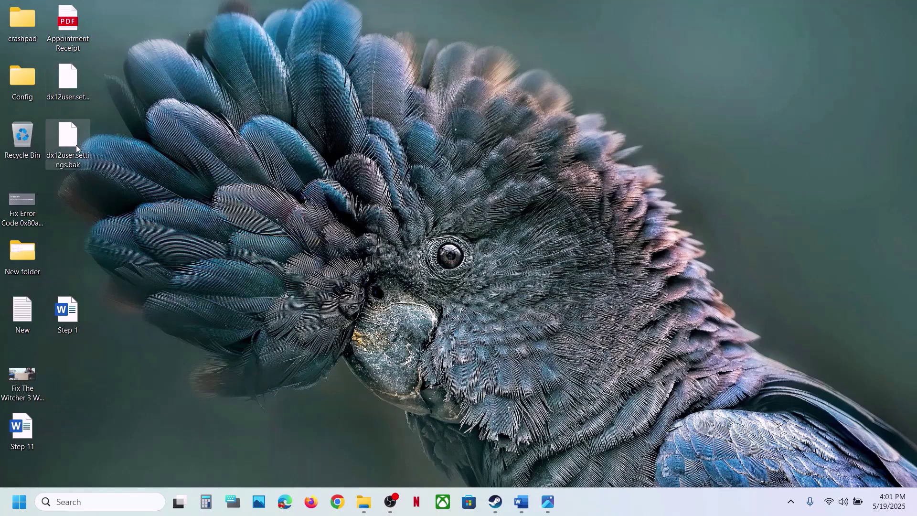
# Return to The Witcher 3 folder and bring up the available file actions for both dx12user settings files.
pyautogui.moveTo(367, 506)
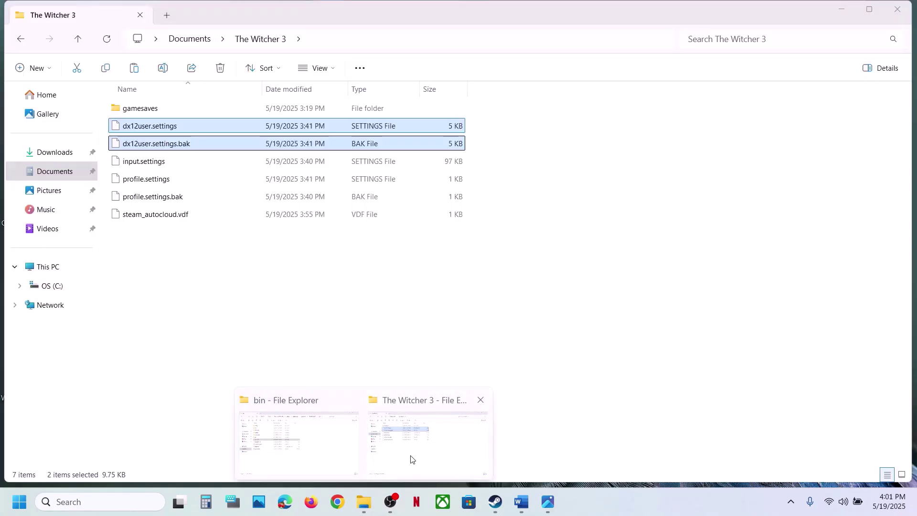
pyautogui.click(409, 463)
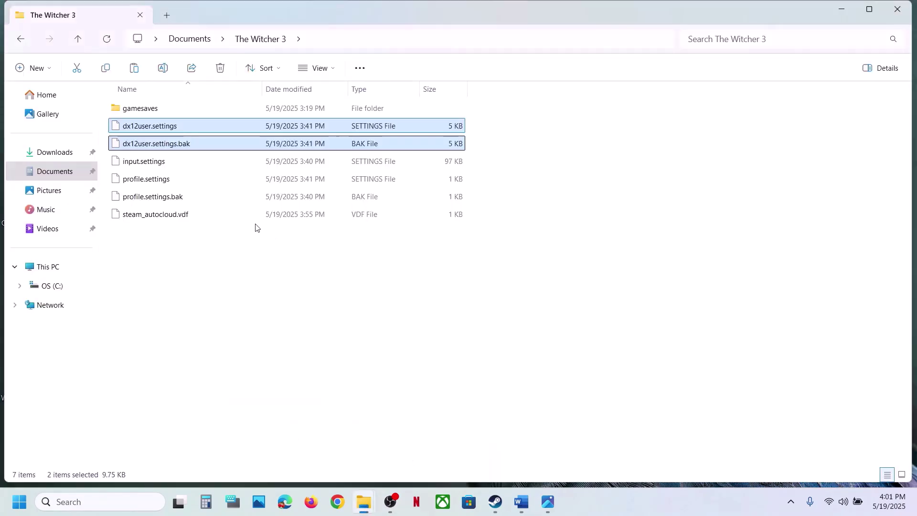
pyautogui.rightClick(172, 130)
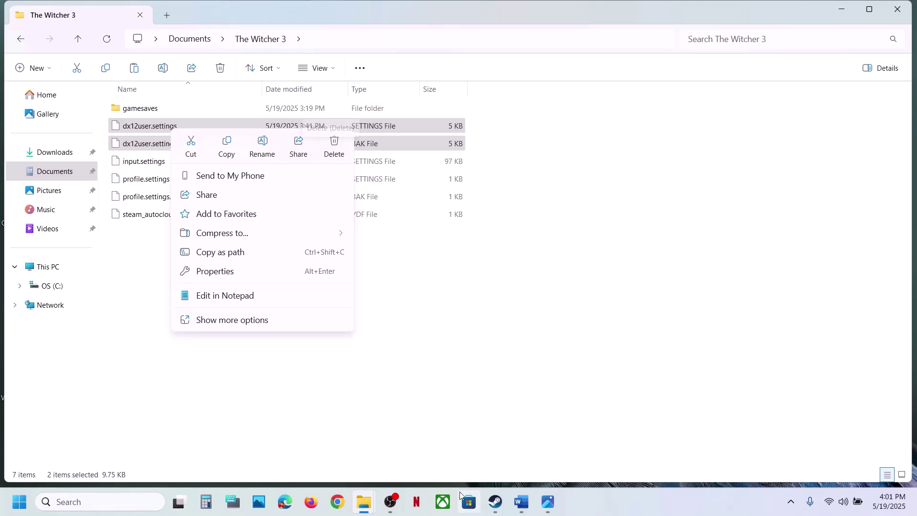
# Switch to the Word notes and copy the Visual C++ download link from Step 8.
pyautogui.click(495, 501)
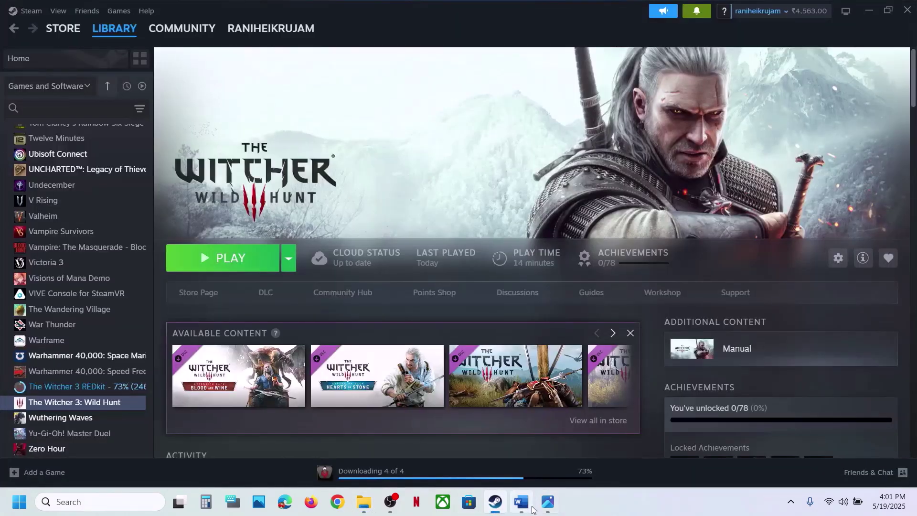
pyautogui.click(532, 510)
pyautogui.scroll(-3, 308, 296)
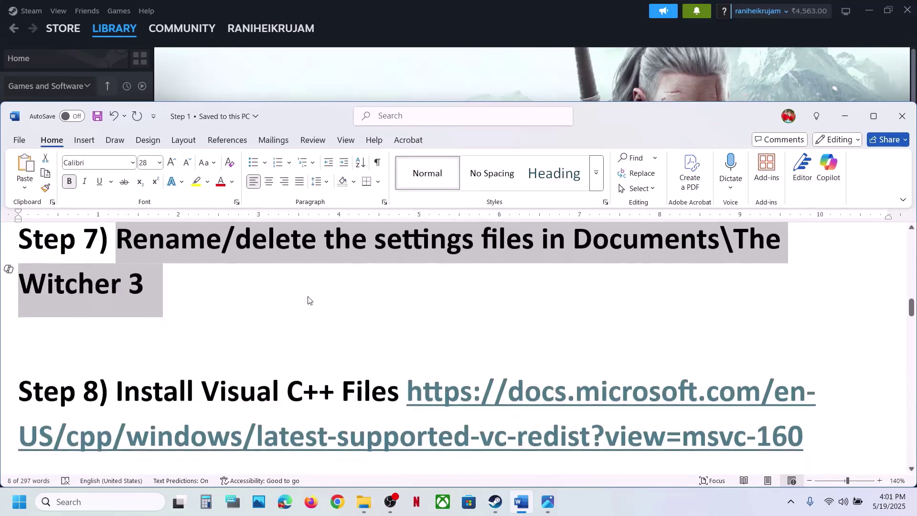
pyautogui.scroll(-2, 383, 298)
pyautogui.moveTo(804, 376); pyautogui.dragTo(396, 326)
pyautogui.hotkey('ctrl', 'c')
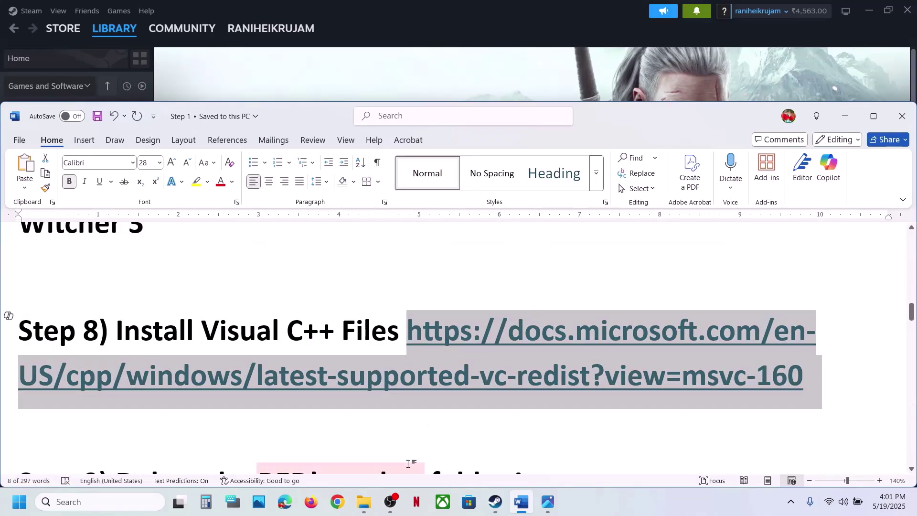
# Open the copied Microsoft link in Chrome and go to the table of latest Visual C++ Redistributable downloads.
pyautogui.click(337, 510)
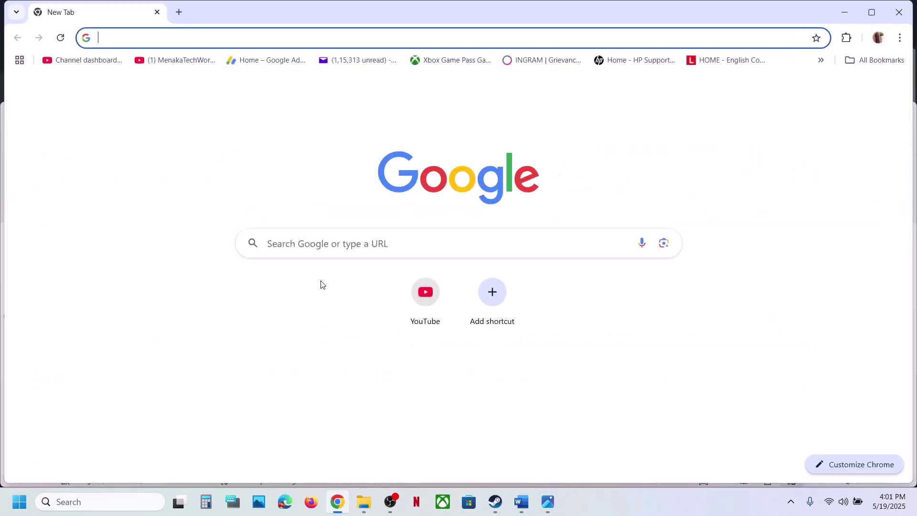
pyautogui.hotkey('ctrl', 'v')
pyautogui.press('Return')
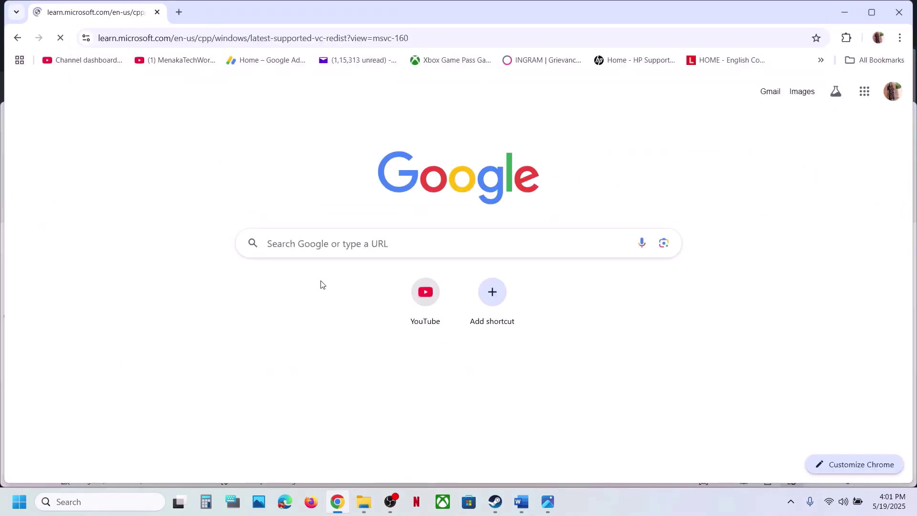
pyautogui.scroll(-5, 287, 187)
pyautogui.scroll(-5, 287, 187)
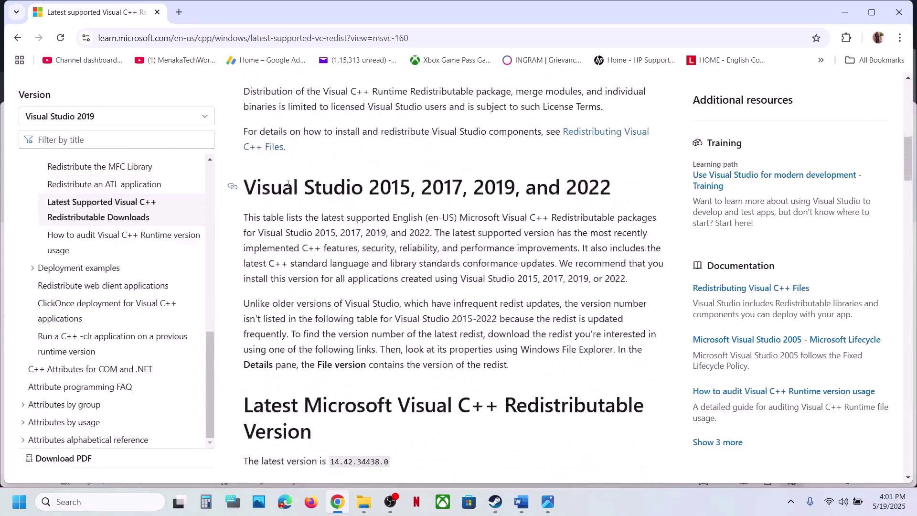
pyautogui.scroll(-5, 377, 270)
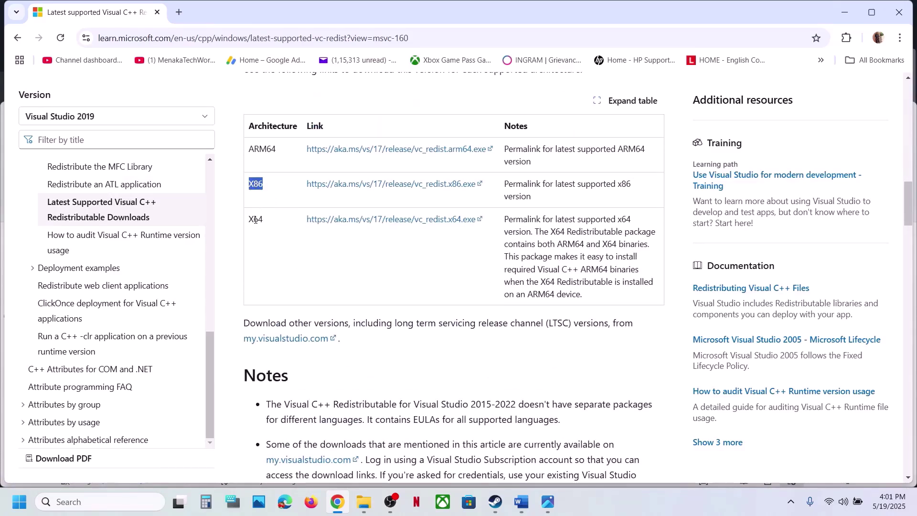
# Download the X86 Visual C++ Redistributable, run its installer, and start the repair.
pyautogui.moveTo(255, 219); pyautogui.dragTo(254, 176)
pyautogui.doubleClick(254, 178)
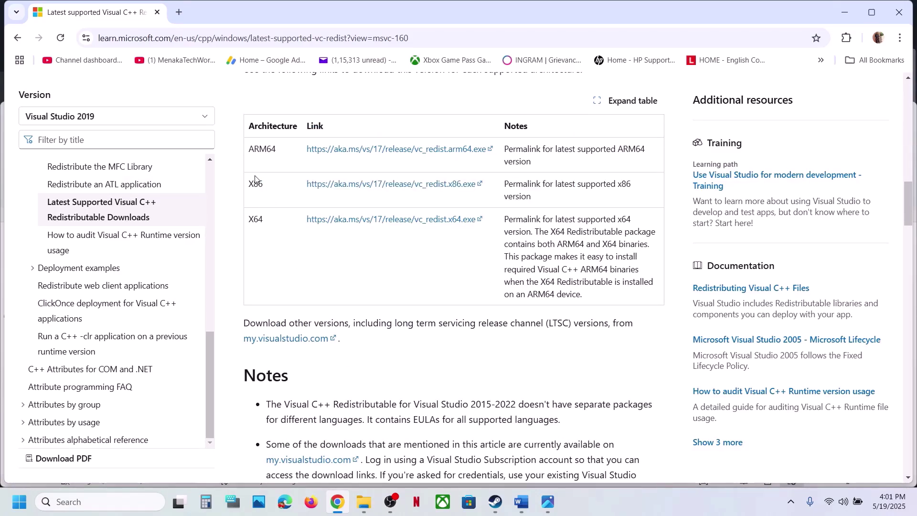
pyautogui.click(371, 186)
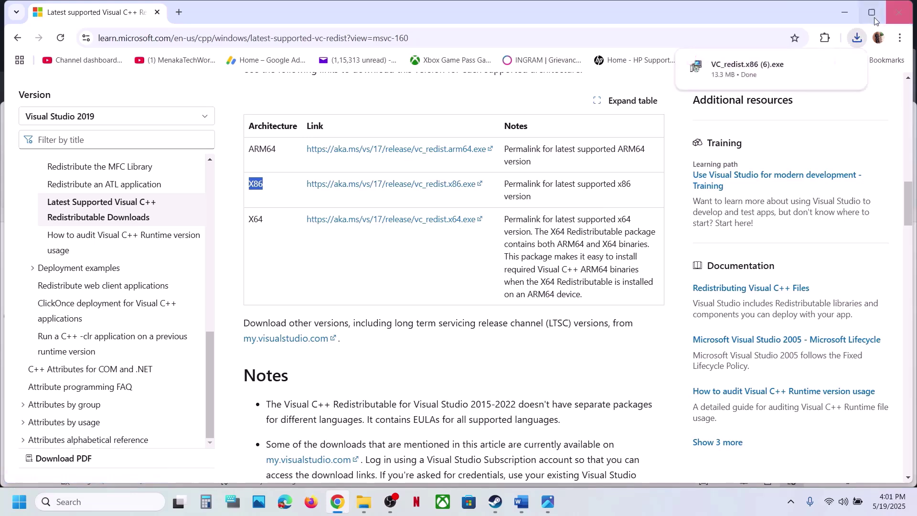
pyautogui.click(791, 72)
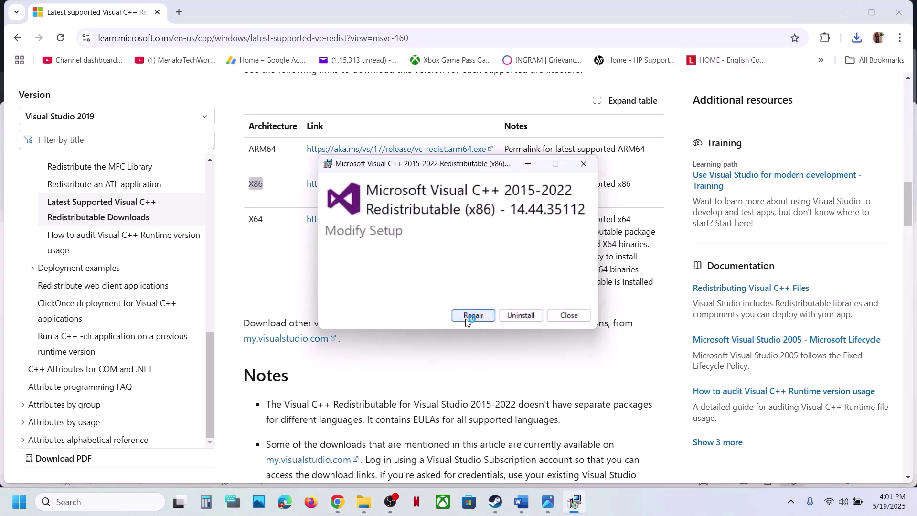
pyautogui.click(466, 316)
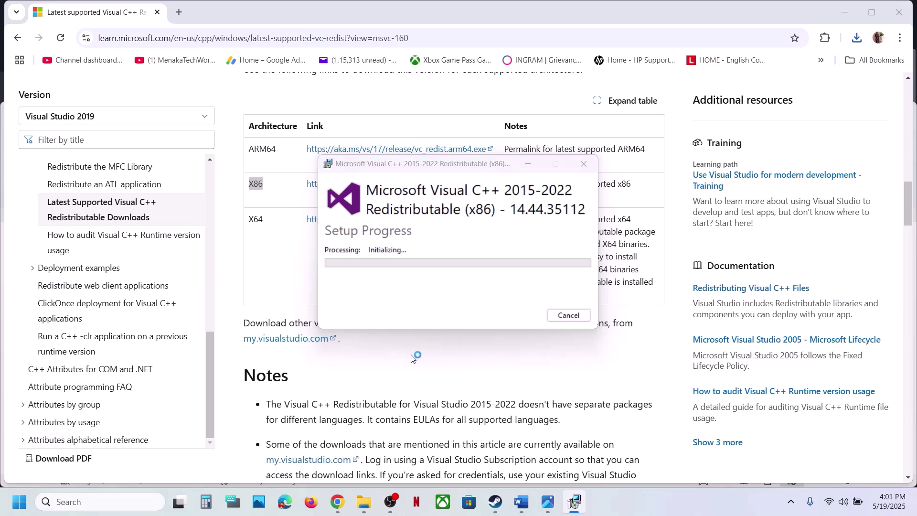
# Download the X64 Visual C++ Redistributable, start its repair, and move the x86 setup window aside.
pyautogui.doubleClick(256, 218)
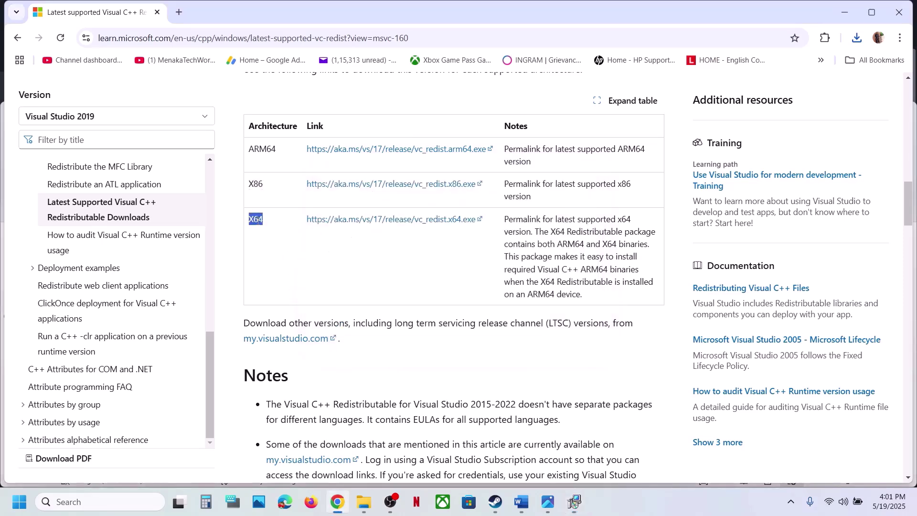
pyautogui.click(371, 219)
pyautogui.click(757, 95)
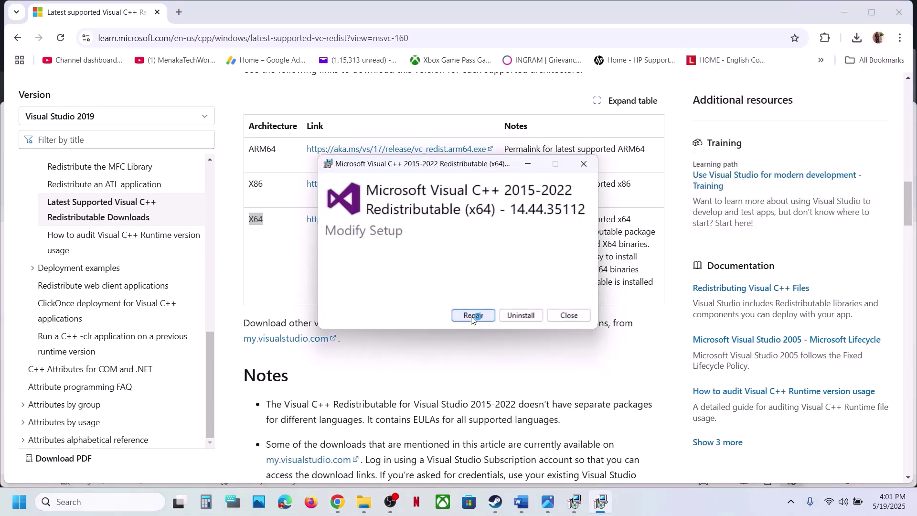
pyautogui.click(474, 316)
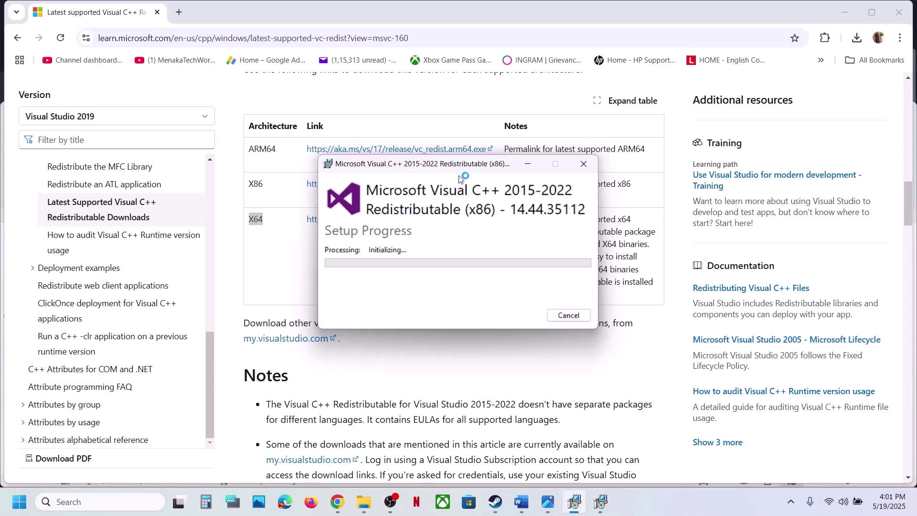
pyautogui.moveTo(456, 167); pyautogui.dragTo(232, 180)
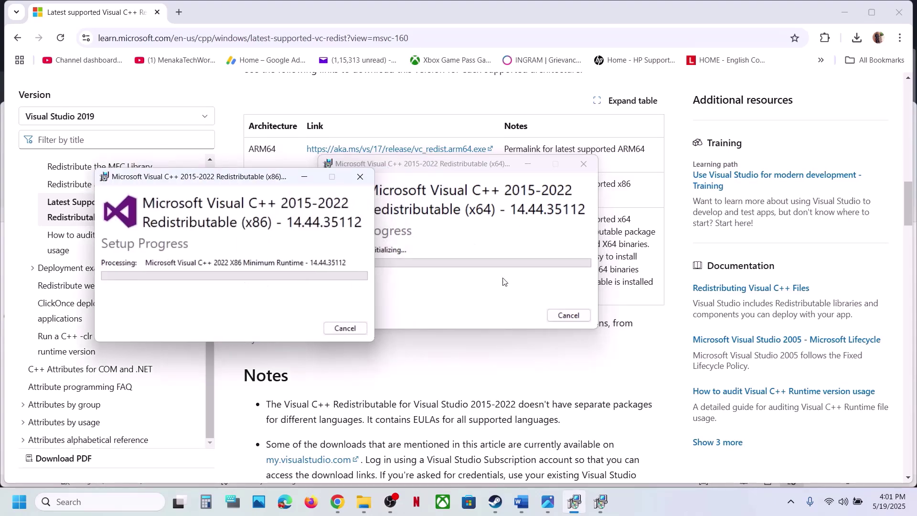
pyautogui.click(389, 371)
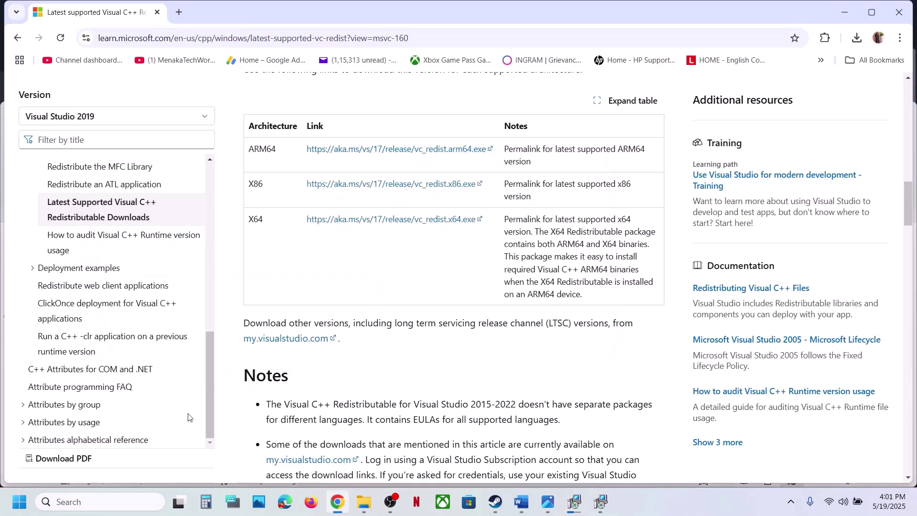
pyautogui.click(21, 502)
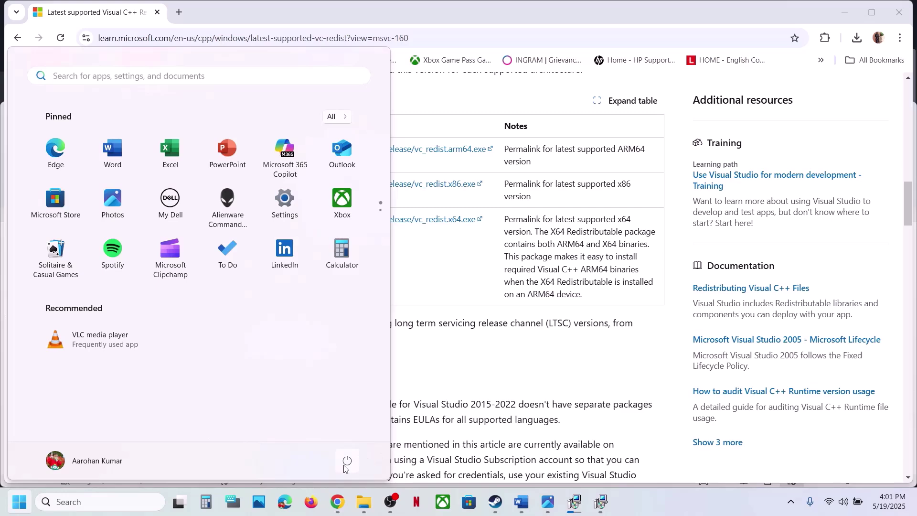
pyautogui.click(347, 460)
pyautogui.click(468, 375)
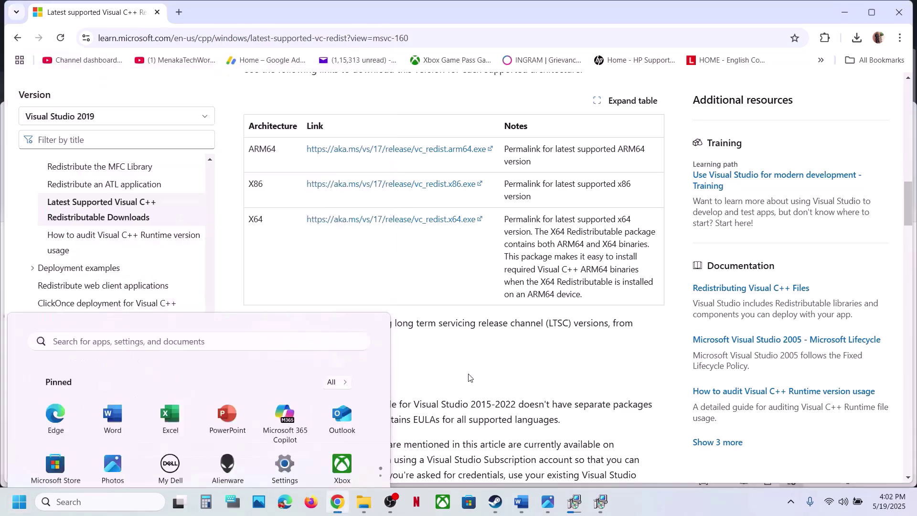
# Switch to the Word notes and highlight the words "REDlauncher folder" in Step 9.
pyautogui.click(497, 511)
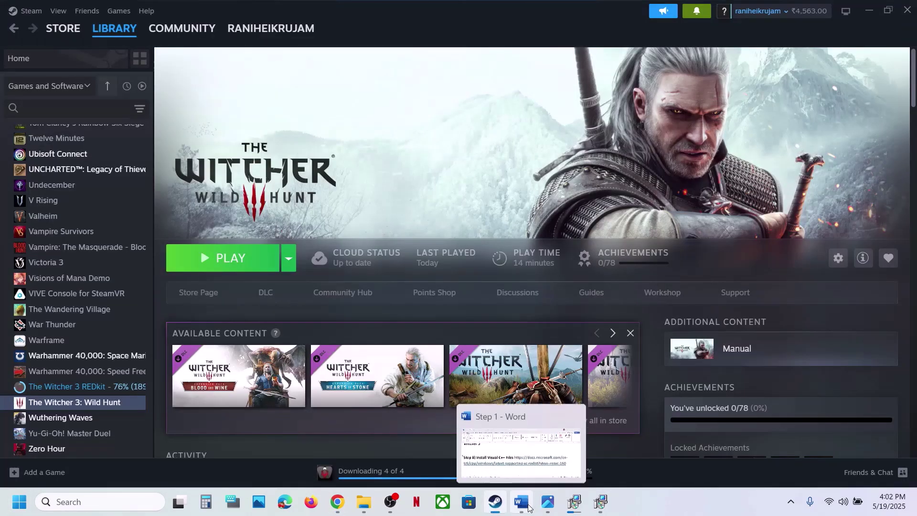
pyautogui.click(521, 501)
pyautogui.scroll(-1, 440, 367)
pyautogui.scroll(-2, 440, 367)
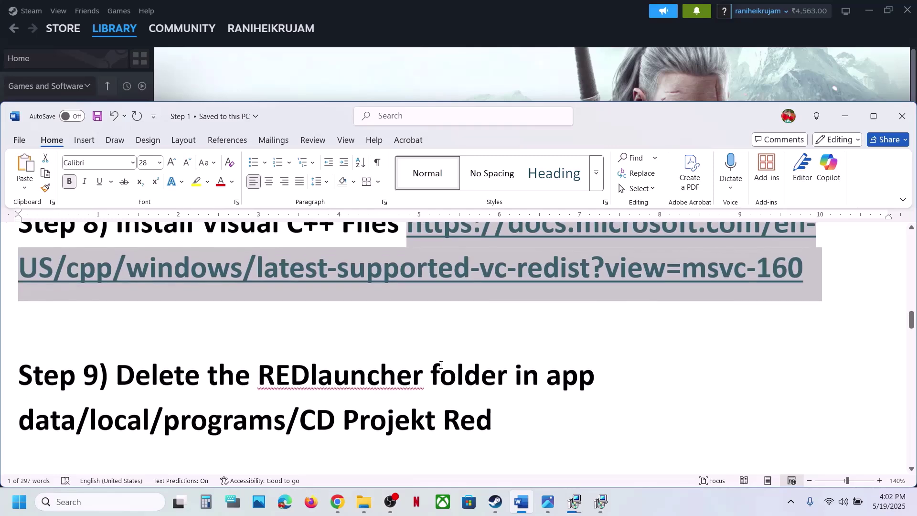
pyautogui.moveTo(265, 369); pyautogui.dragTo(475, 371)
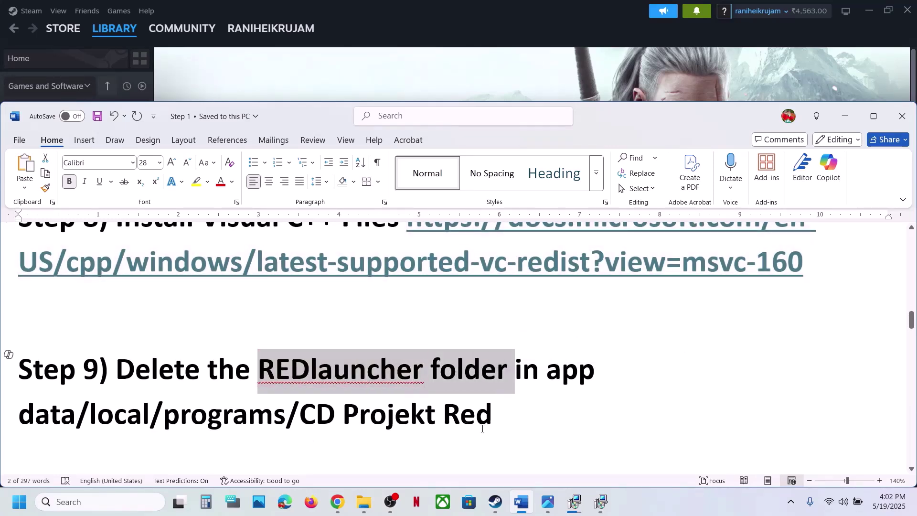
# Switch to File Explorer and open the user's profile folder inside Users on the C: drive.
pyautogui.moveTo(364, 501)
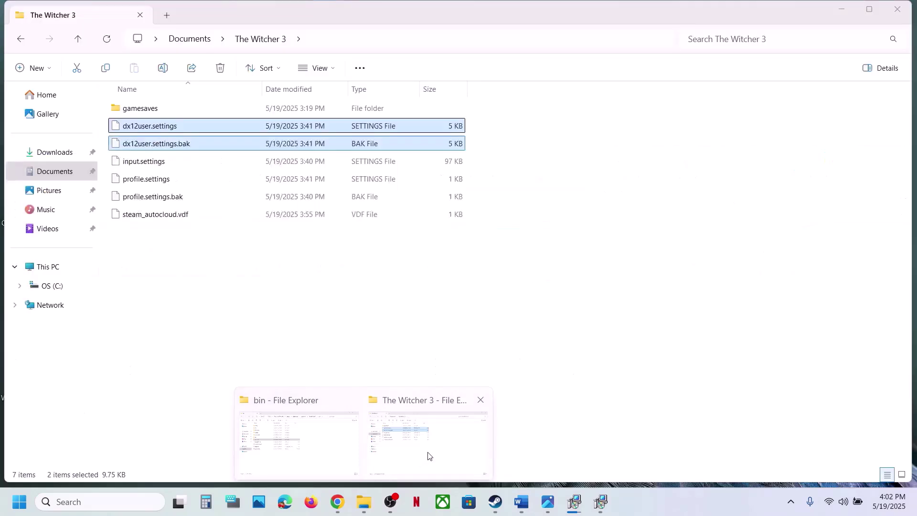
pyautogui.click(428, 456)
pyautogui.click(46, 269)
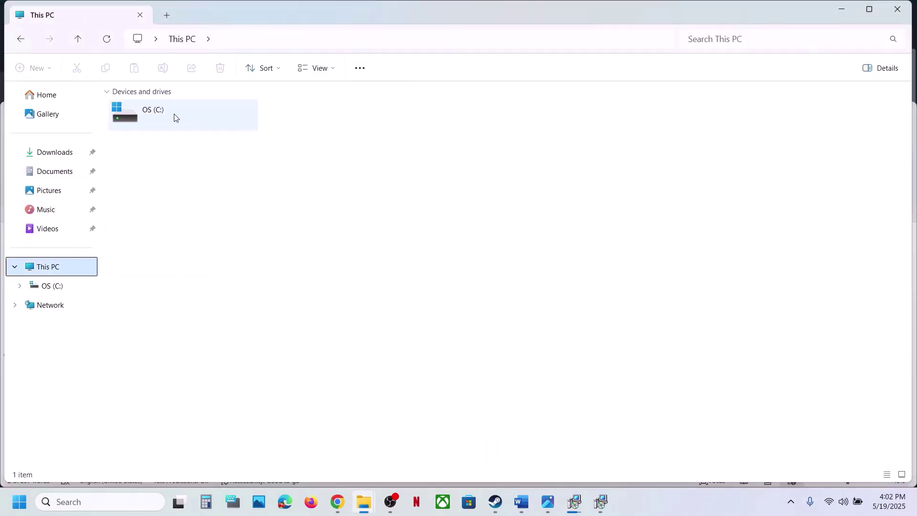
pyautogui.click(174, 118)
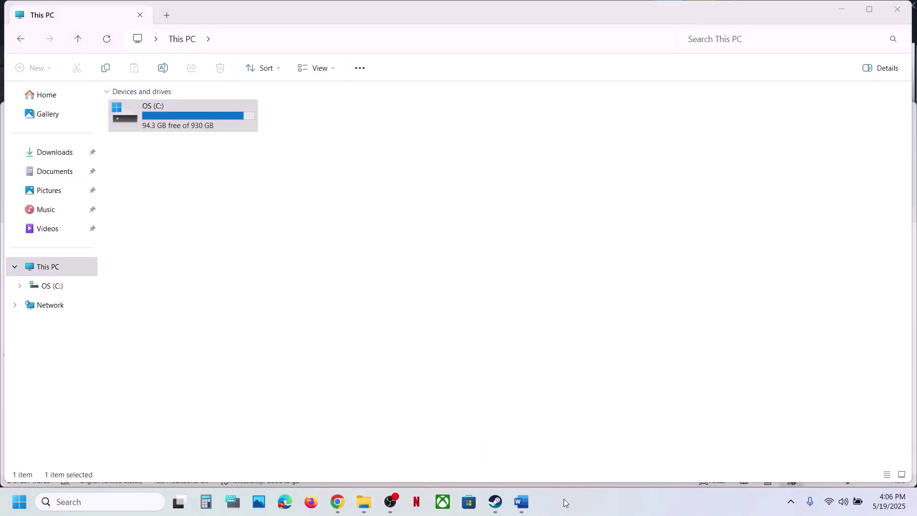
pyautogui.doubleClick(202, 116)
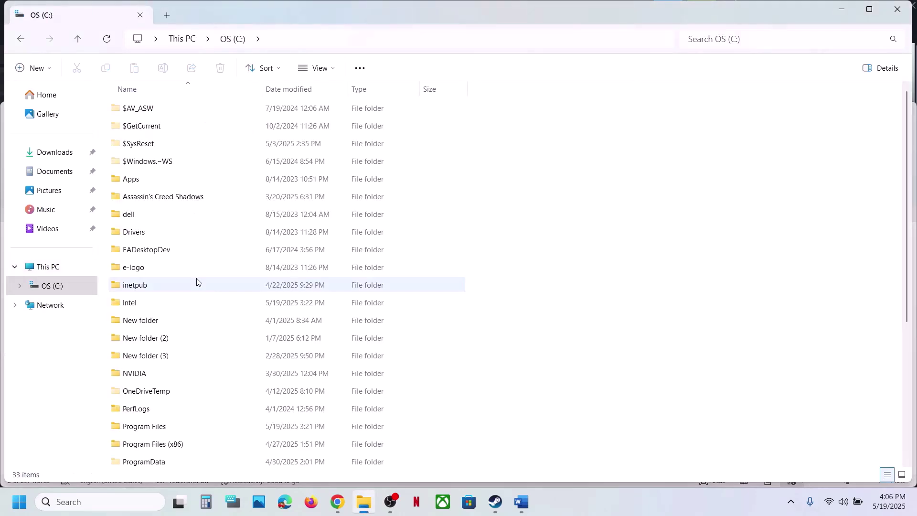
pyautogui.scroll(-4, 198, 281)
pyautogui.doubleClick(138, 318)
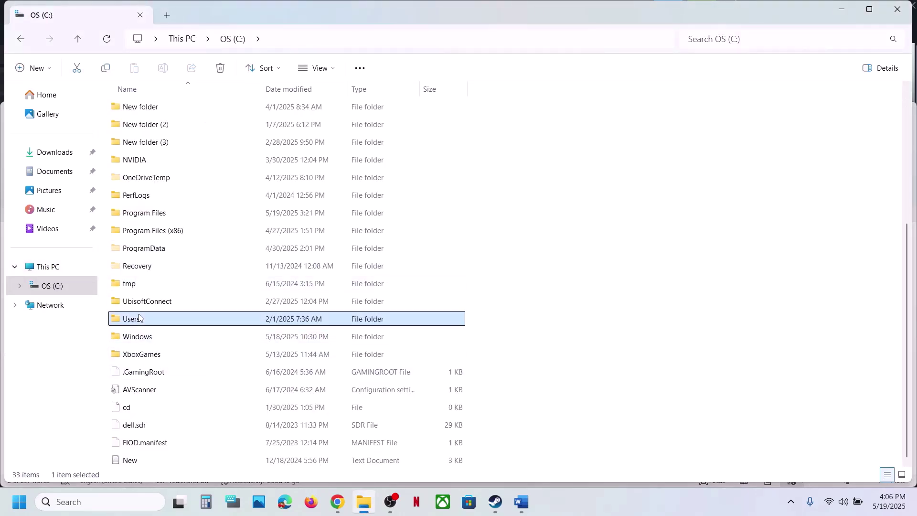
pyautogui.doubleClick(140, 109)
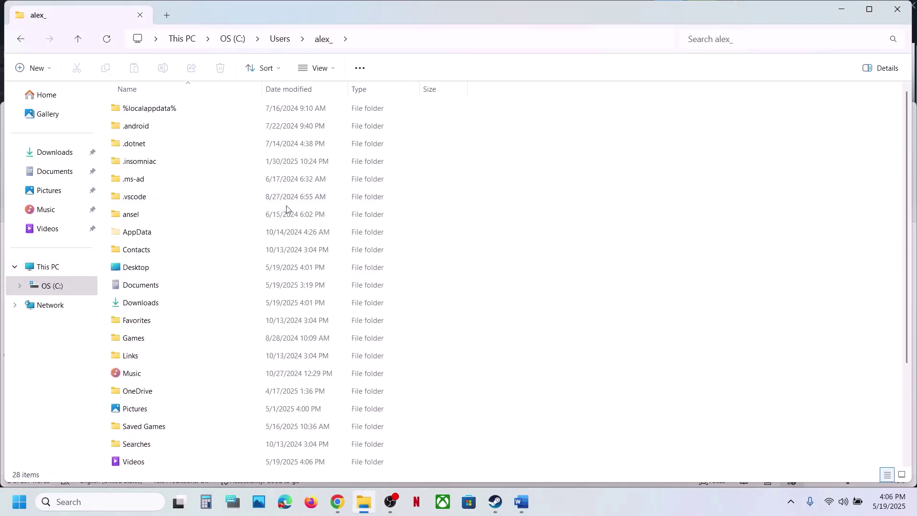
# Open AppData in the profile folder and navigate through Local and Programs to the CD Projekt Red folder.
pyautogui.click(155, 231)
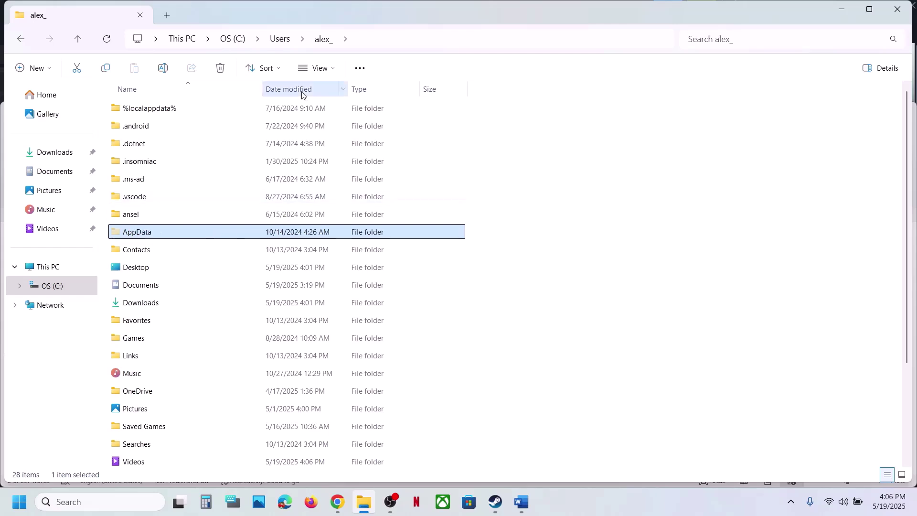
pyautogui.click(331, 70)
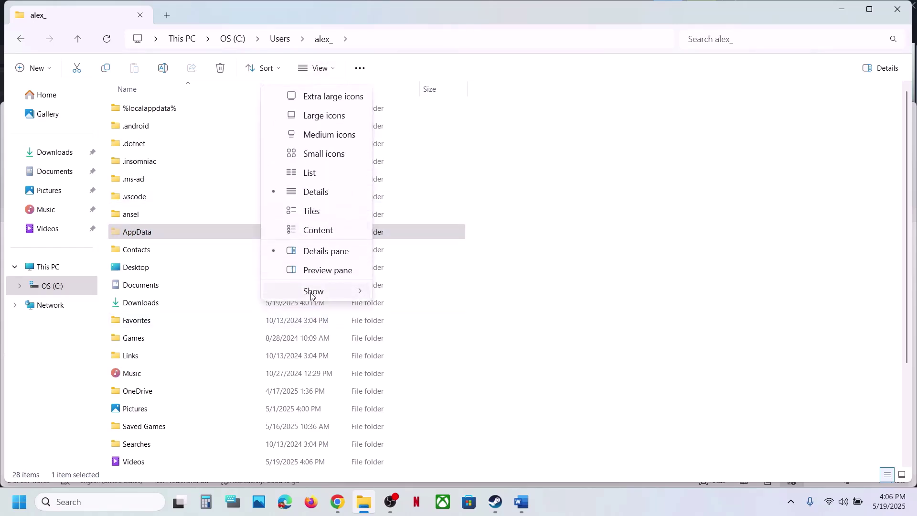
pyautogui.moveTo(313, 291)
pyautogui.doubleClick(174, 231)
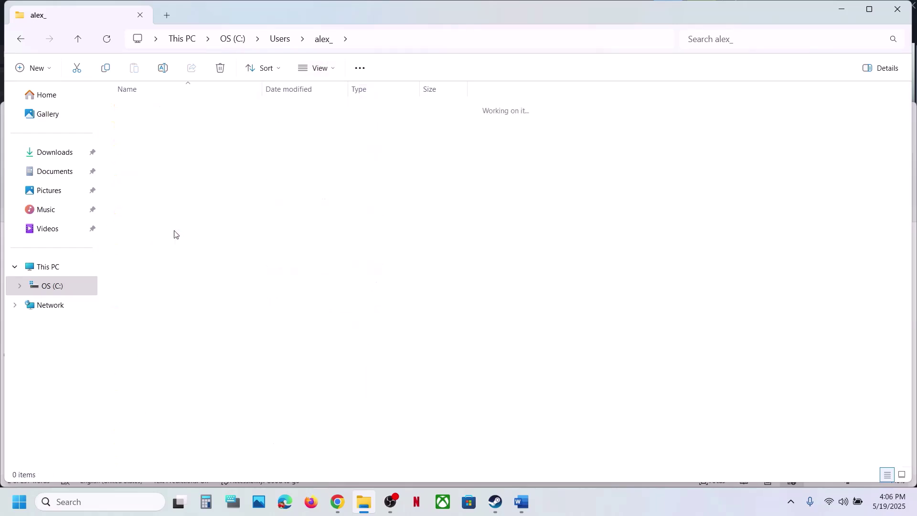
pyautogui.doubleClick(159, 115)
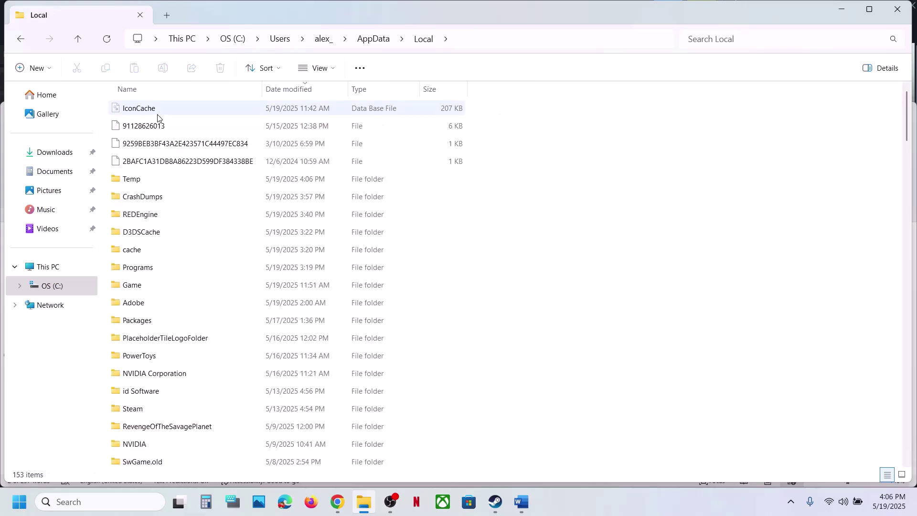
pyautogui.click(146, 268)
pyautogui.doubleClick(183, 270)
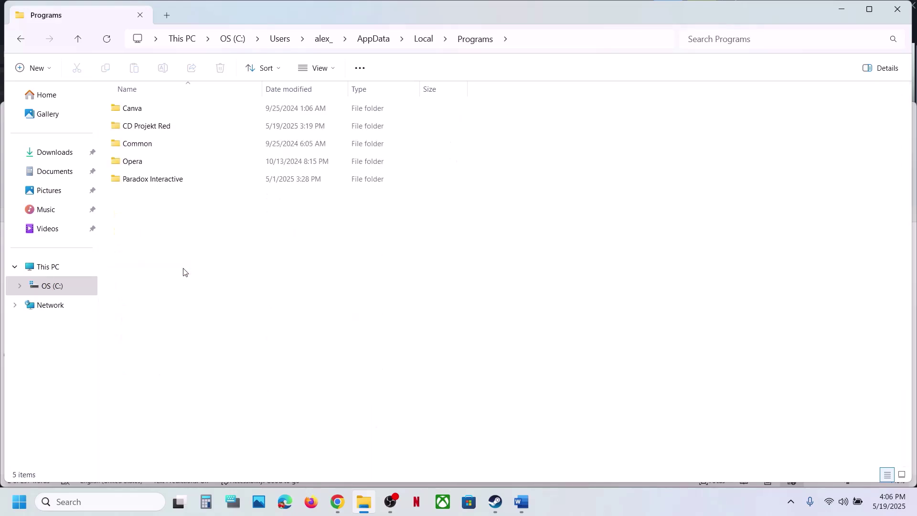
pyautogui.click(146, 133)
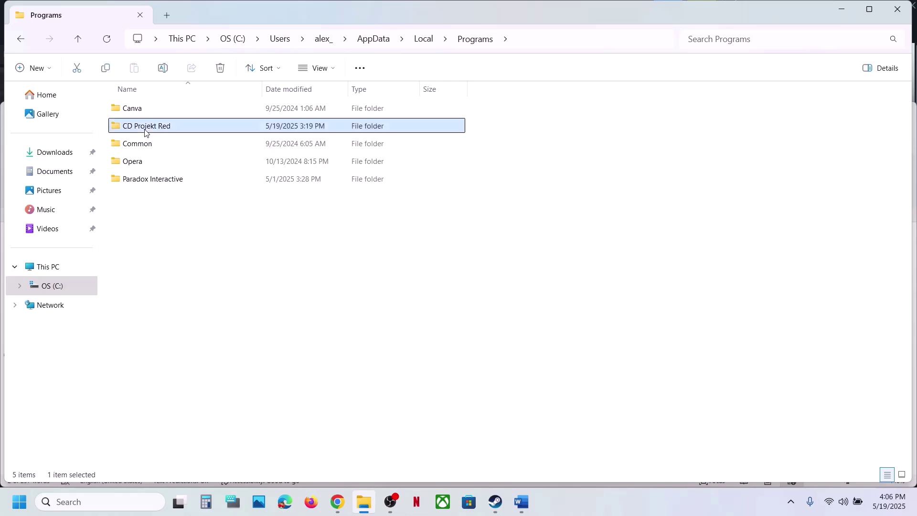
pyautogui.doubleClick(153, 133)
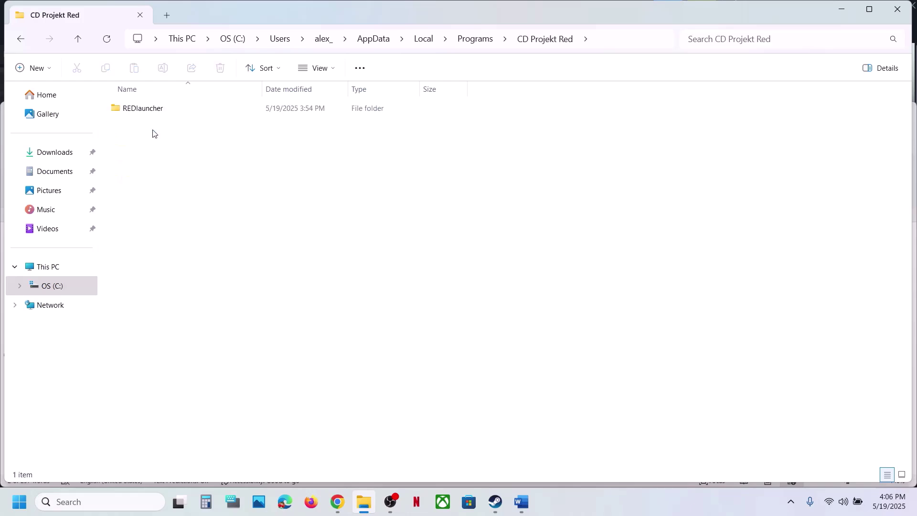
# Back up the REDlauncher folder by copying it to the desktop, and move the copy away from the other icons.
pyautogui.click(150, 114)
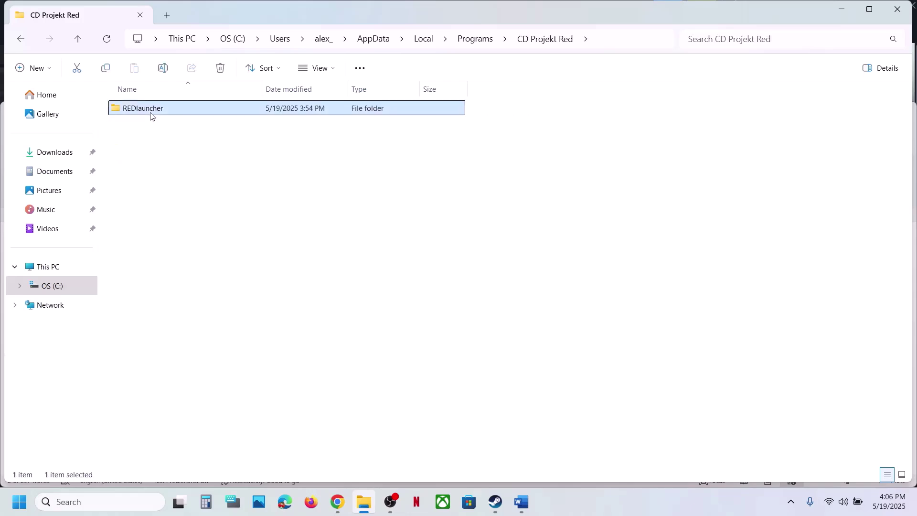
pyautogui.rightClick(166, 113)
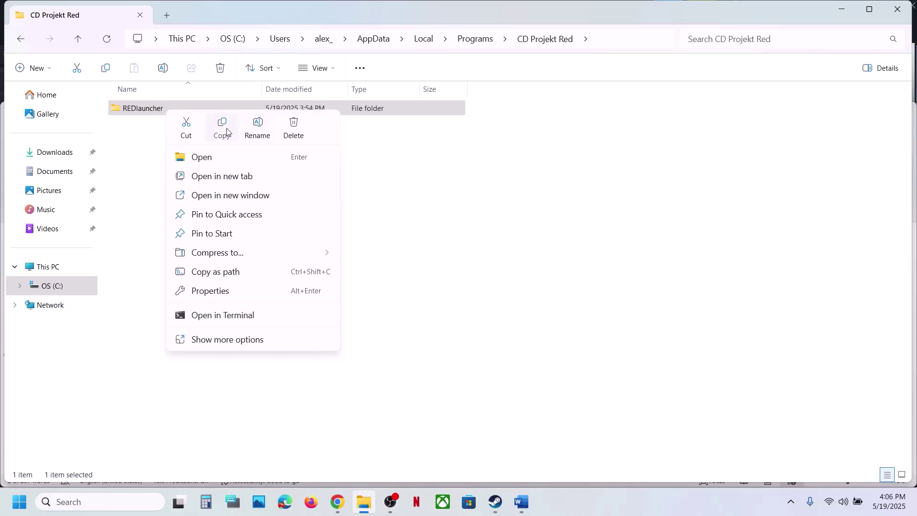
pyautogui.click(222, 128)
pyautogui.press('super+d')
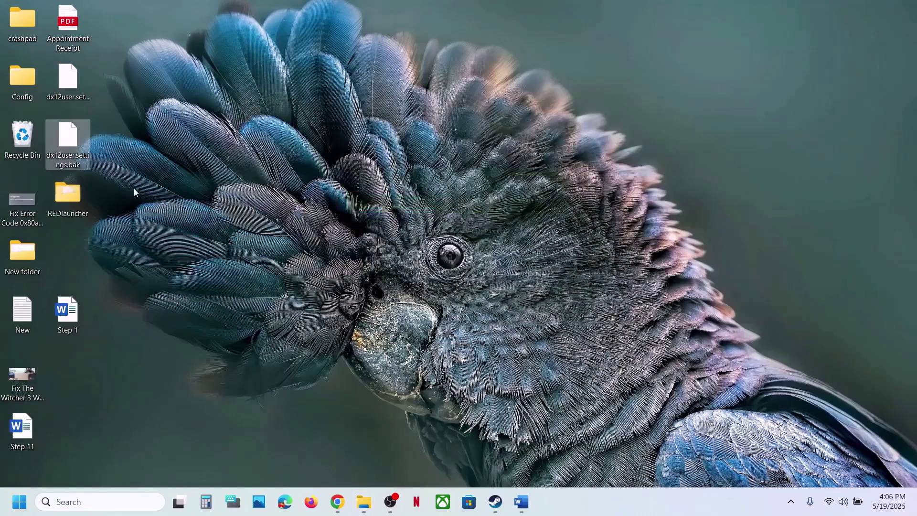
pyautogui.moveTo(76, 199); pyautogui.dragTo(256, 189)
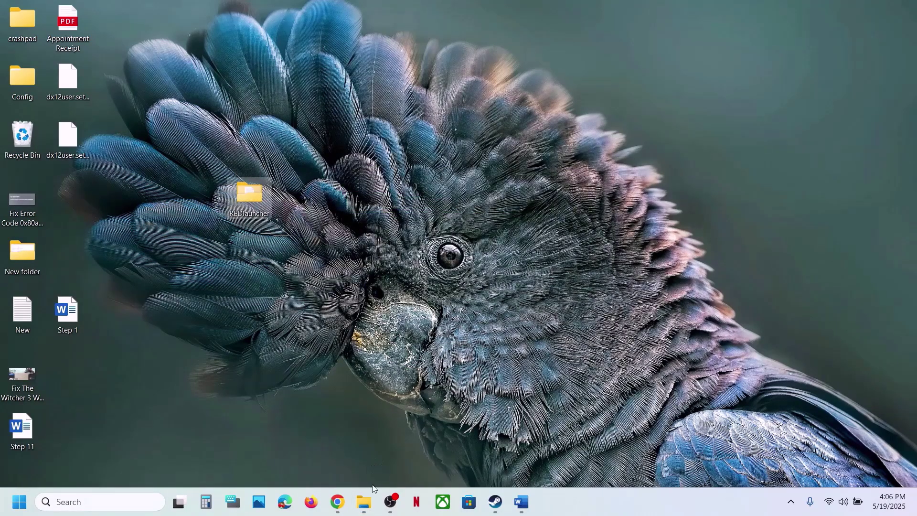
# Return to the CD Projekt Red folder and delete the original REDlauncher folder.
pyautogui.click(373, 503)
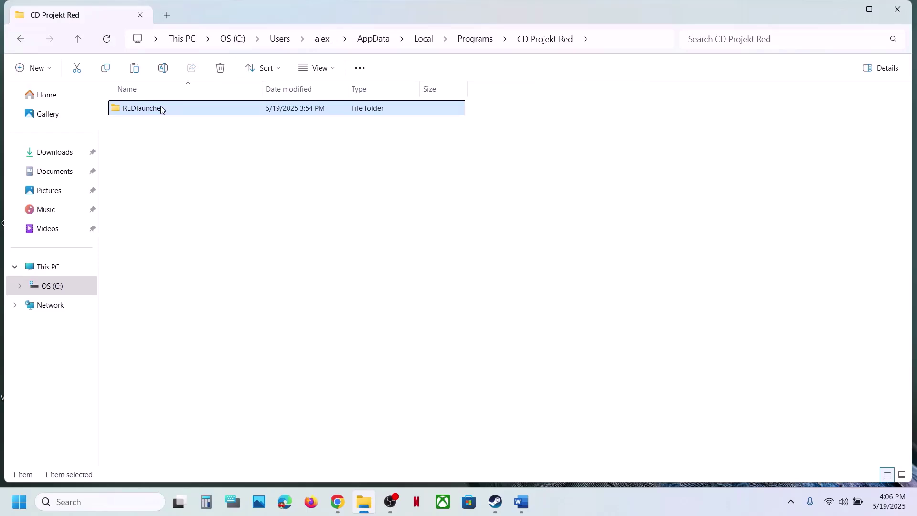
pyautogui.rightClick(161, 108)
pyautogui.click(324, 125)
# Return to the Word notes and highlight Step 10 about allowing the game exe file through antivirus and Windows Security.
pyautogui.click(495, 502)
pyautogui.click(520, 509)
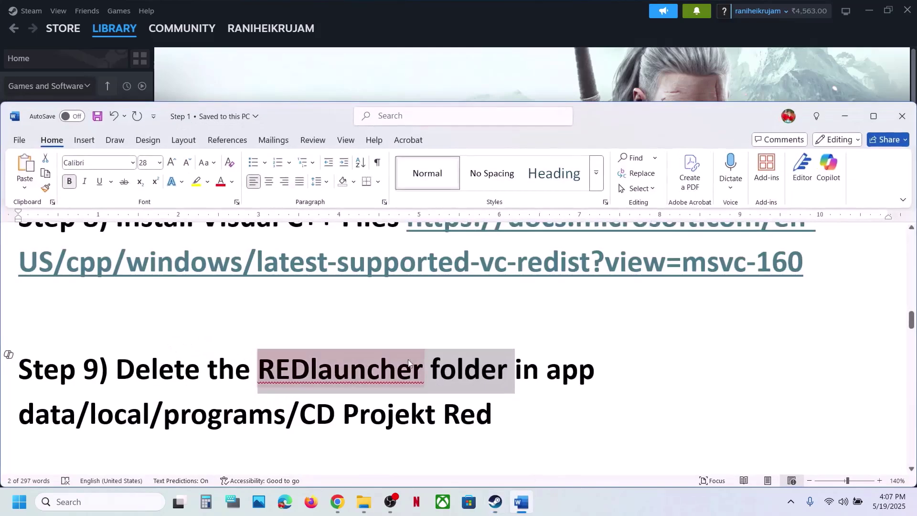
pyautogui.scroll(-5, 391, 357)
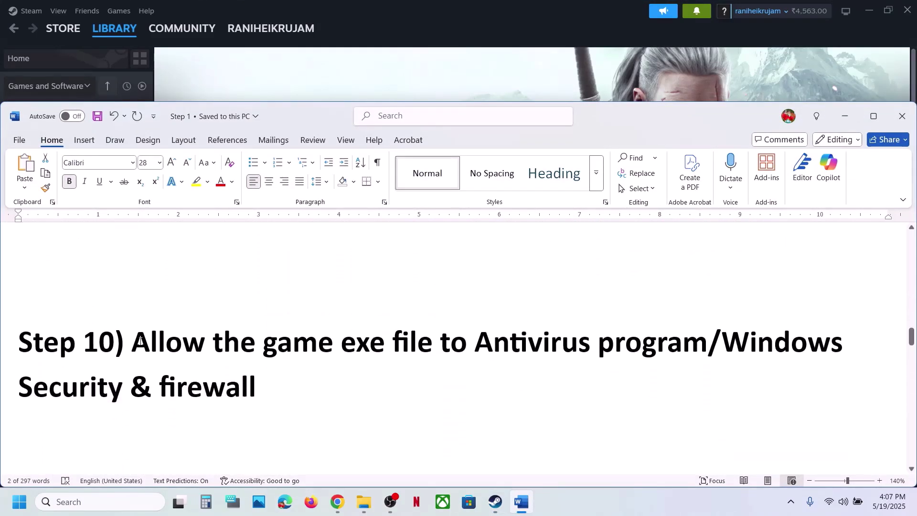
pyautogui.moveTo(140, 339); pyautogui.dragTo(707, 345)
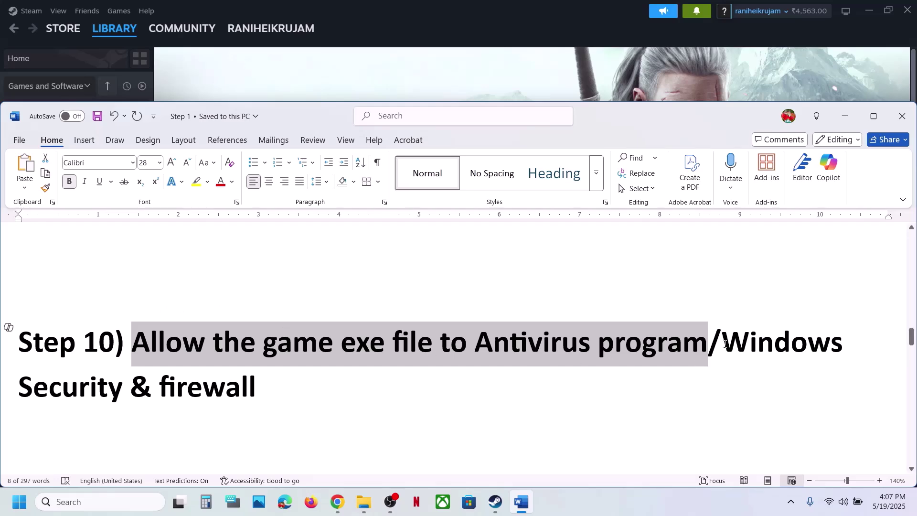
pyautogui.moveTo(725, 343); pyautogui.dragTo(758, 343)
# Open Windows Settings and go through Privacy & security and Windows Security to Virus & threat protection.
pyautogui.click(390, 65)
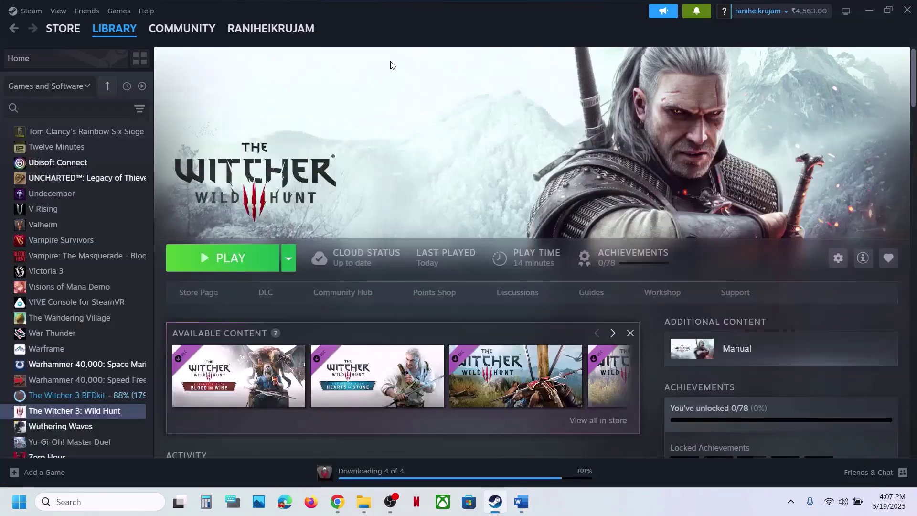
pyautogui.press('super+i')
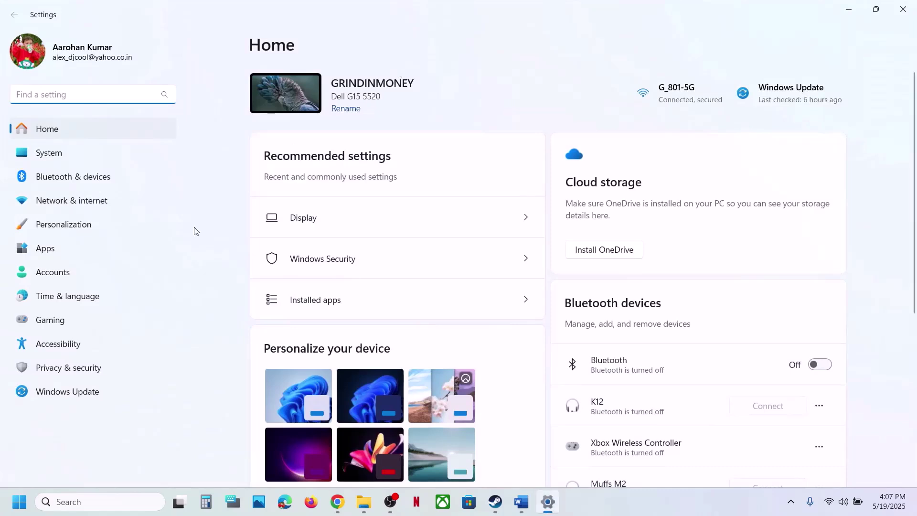
pyautogui.click(80, 366)
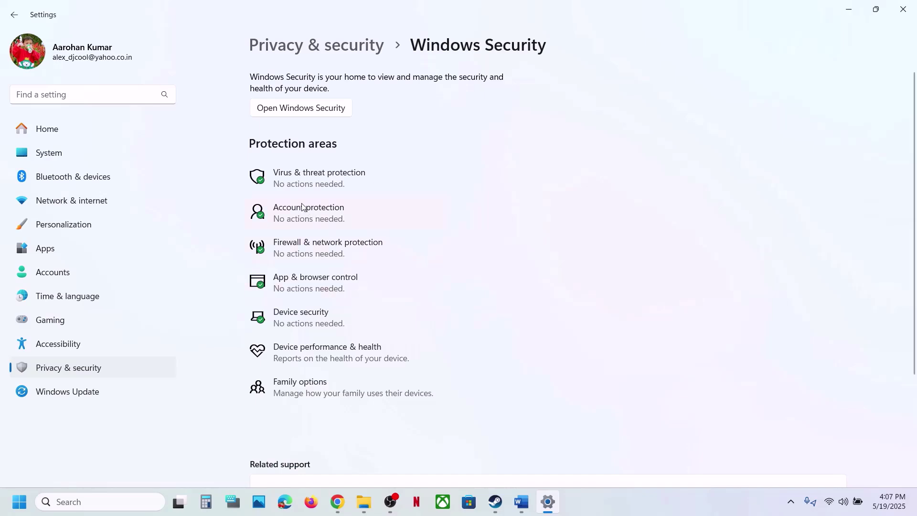
pyautogui.click(333, 175)
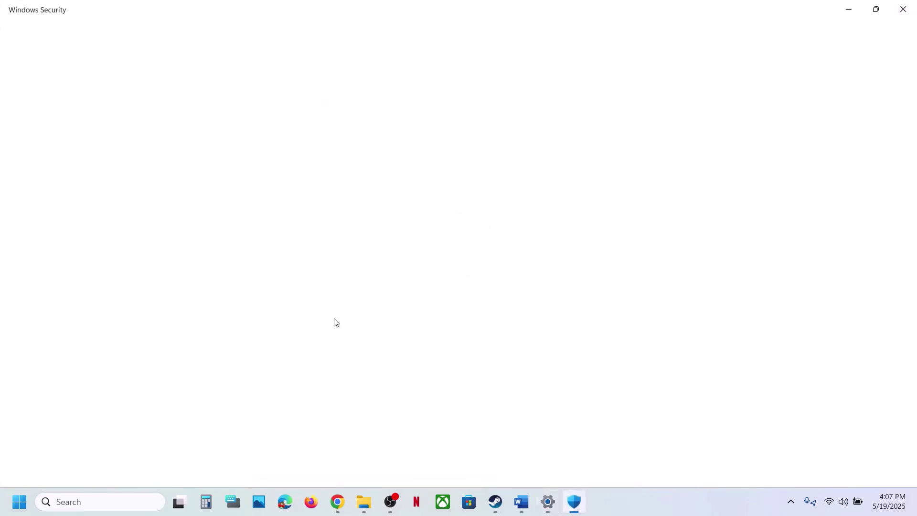
# Open the list of apps allowed through Controlled folder access in the Ransomware protection settings.
pyautogui.scroll(-3, 333, 321)
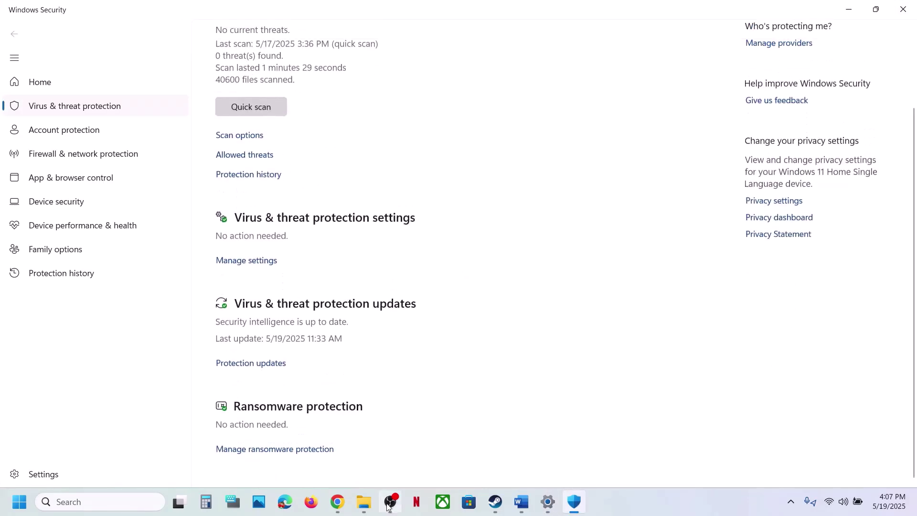
pyautogui.click(279, 449)
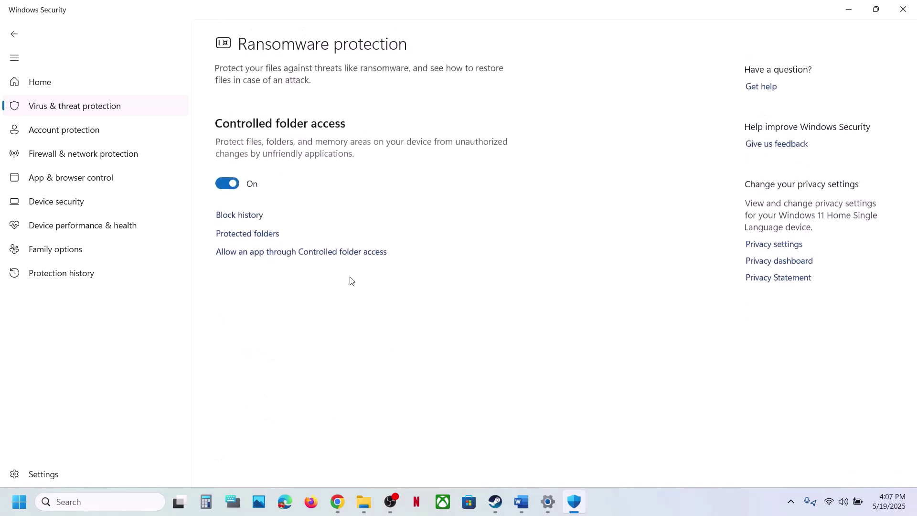
pyautogui.click(296, 255)
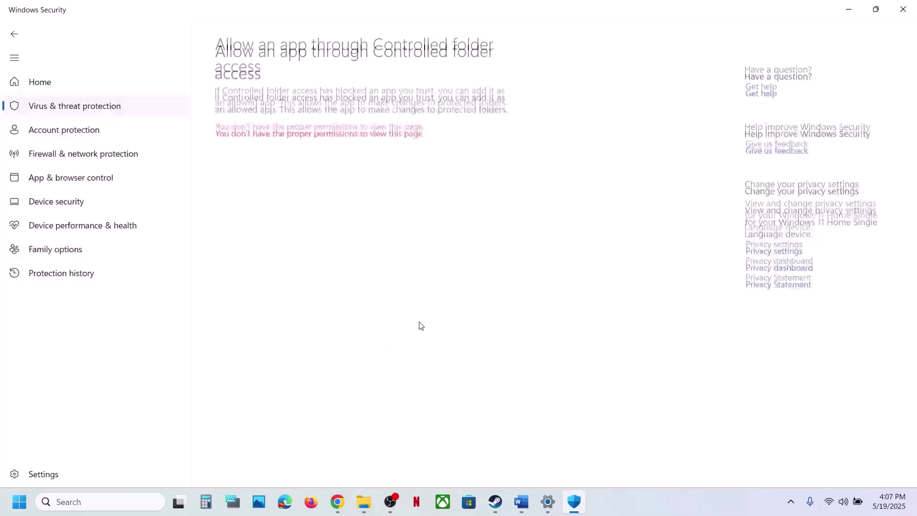
# Add REDprelauncher from The Witcher 3 folder in Steam's common directory to the apps allowed through Controlled folder access.
pyautogui.scroll(-3, 534, 137)
pyautogui.click(289, 47)
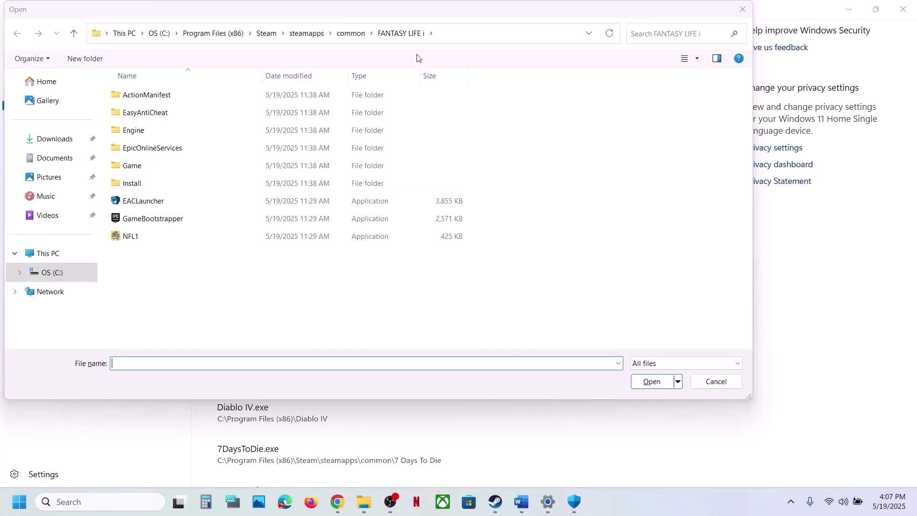
pyautogui.click(351, 33)
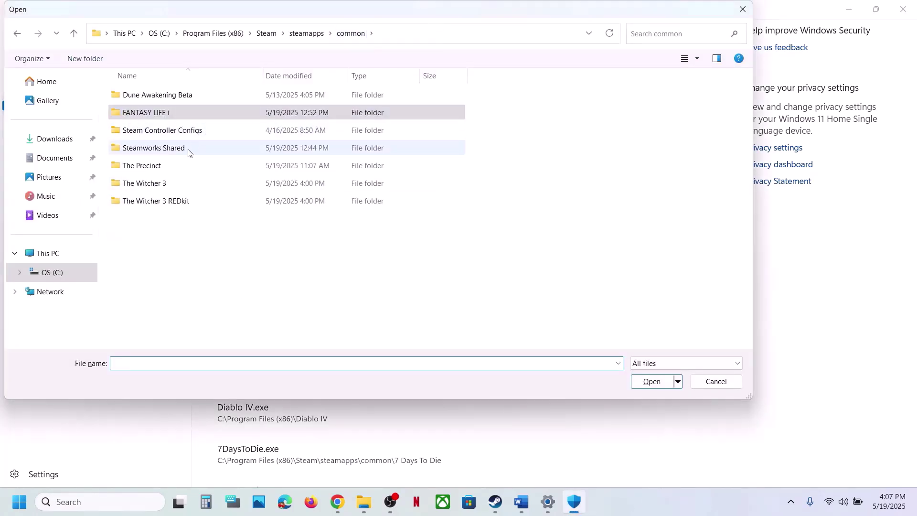
pyautogui.doubleClick(143, 187)
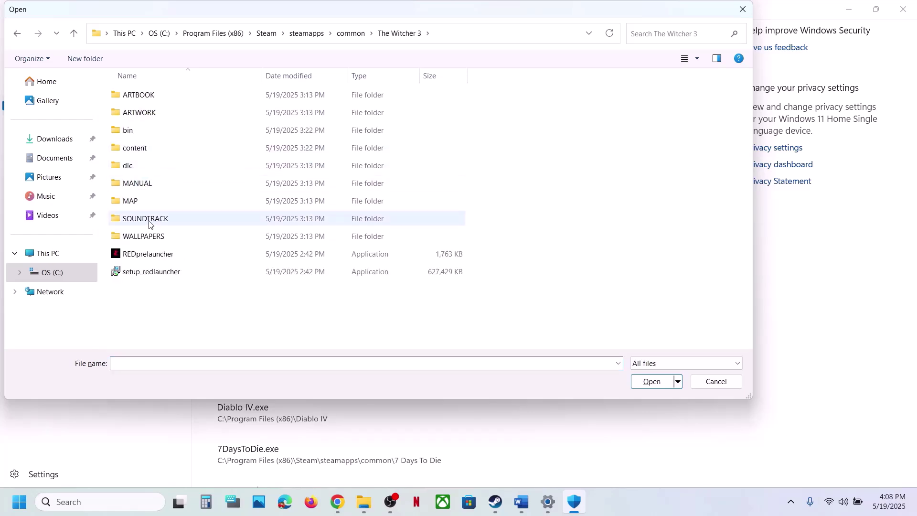
pyautogui.click(143, 256)
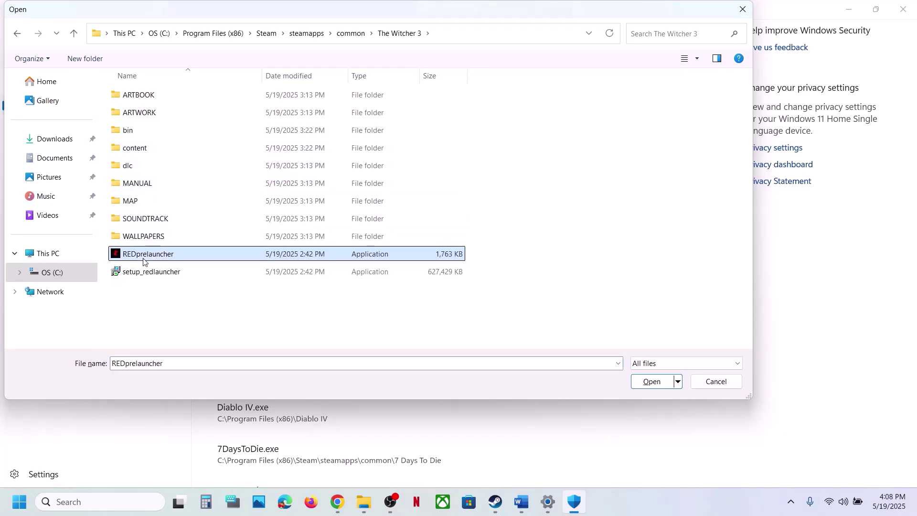
pyautogui.click(650, 381)
# Allow the witcher3 application from The Witcher 3's bin\x64 folder through Controlled folder access.
pyautogui.click(266, 44)
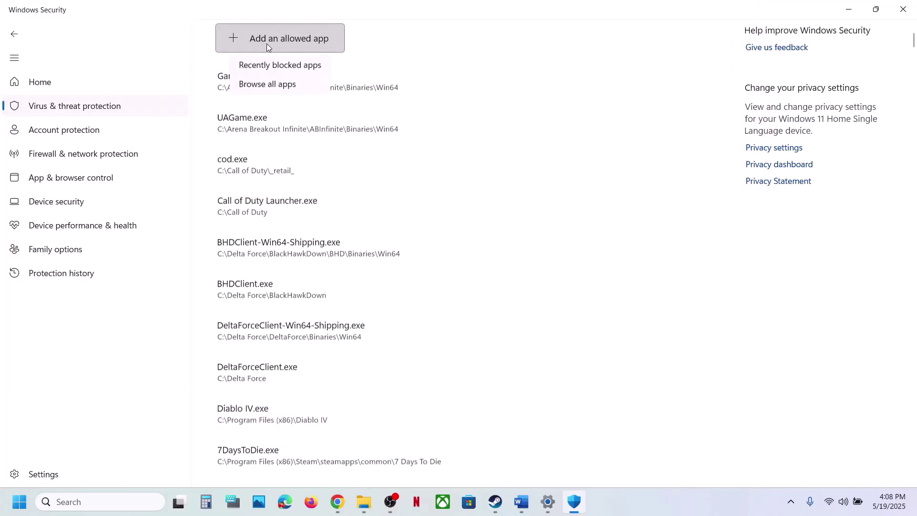
pyautogui.click(274, 90)
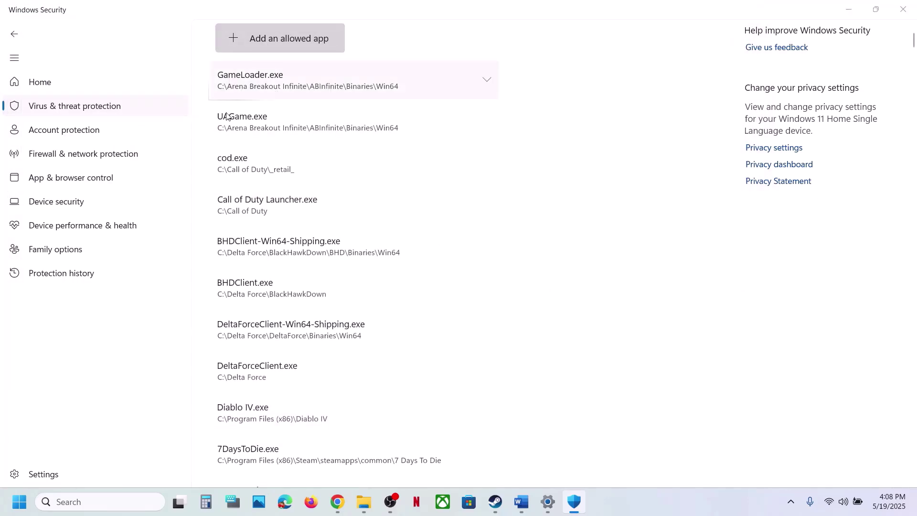
pyautogui.doubleClick(146, 130)
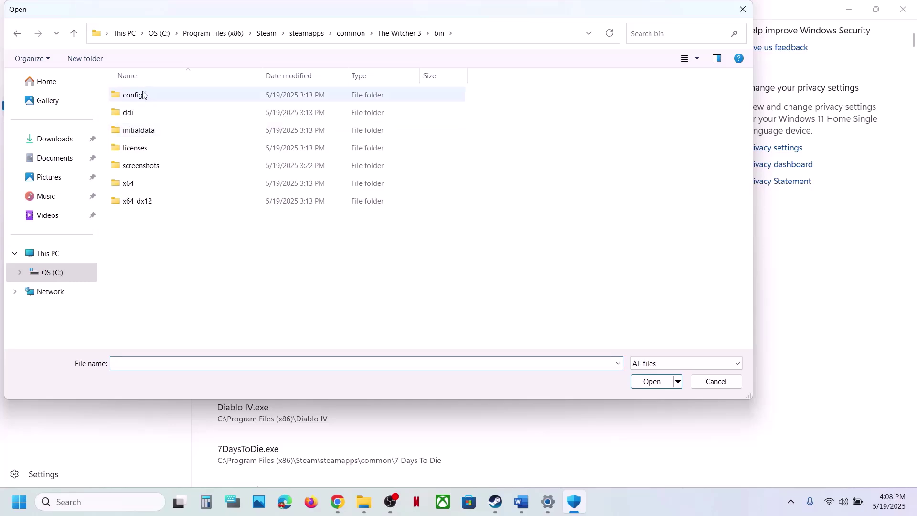
pyautogui.doubleClick(133, 184)
pyautogui.click(142, 118)
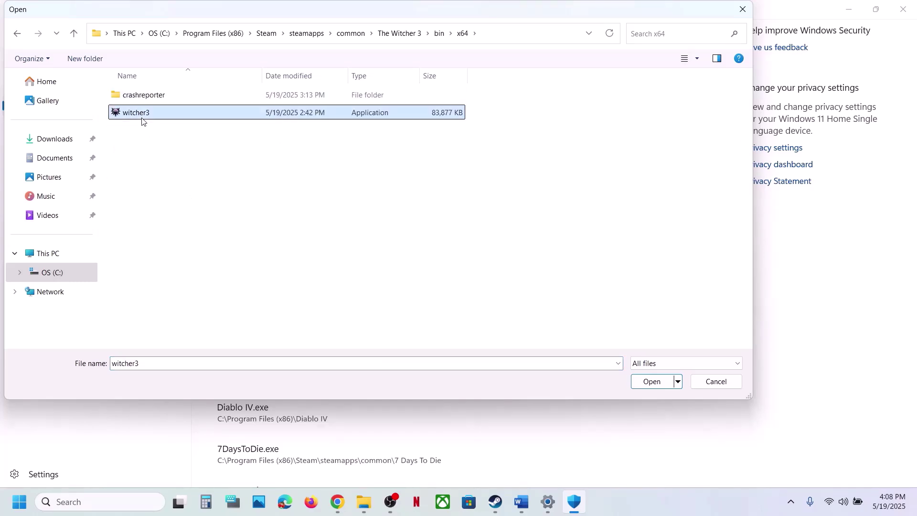
pyautogui.click(647, 381)
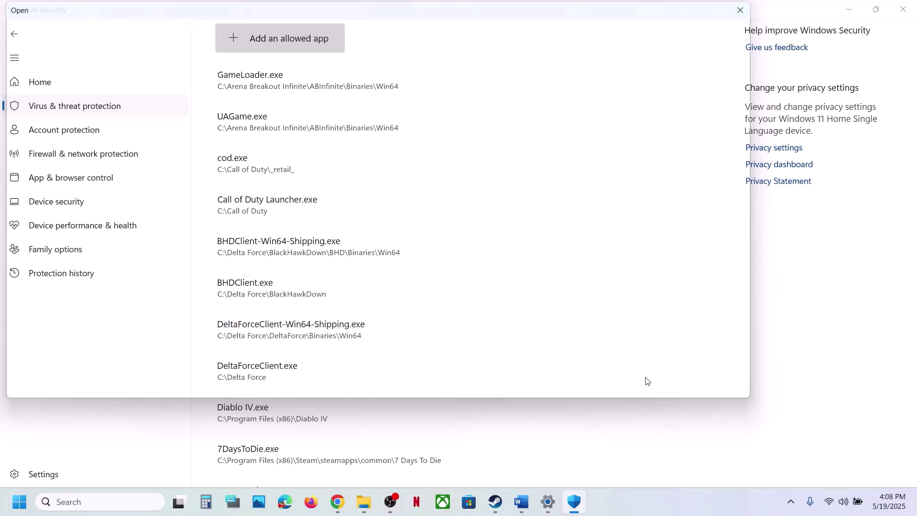
# Allow the witcher3 application from the bin\x64_dx12 folder through Controlled folder access.
pyautogui.click(260, 40)
pyautogui.click(281, 87)
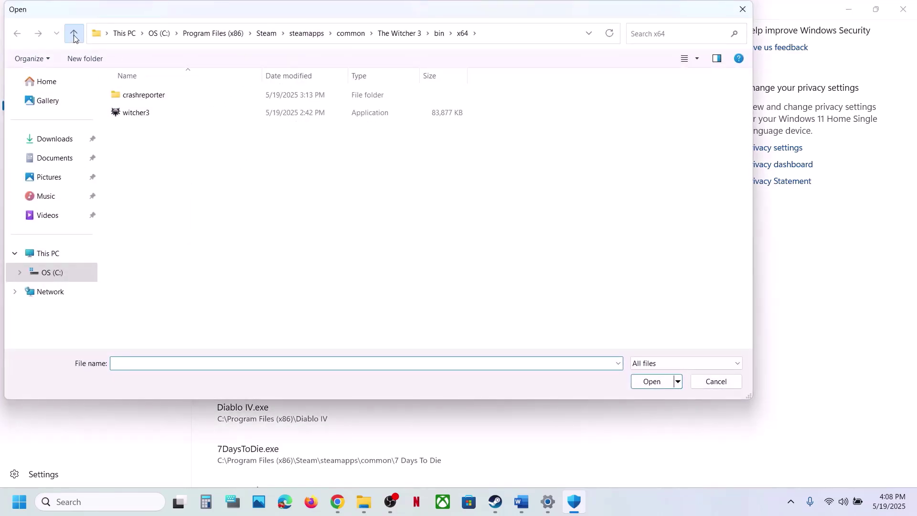
pyautogui.click(74, 34)
pyautogui.doubleClick(164, 202)
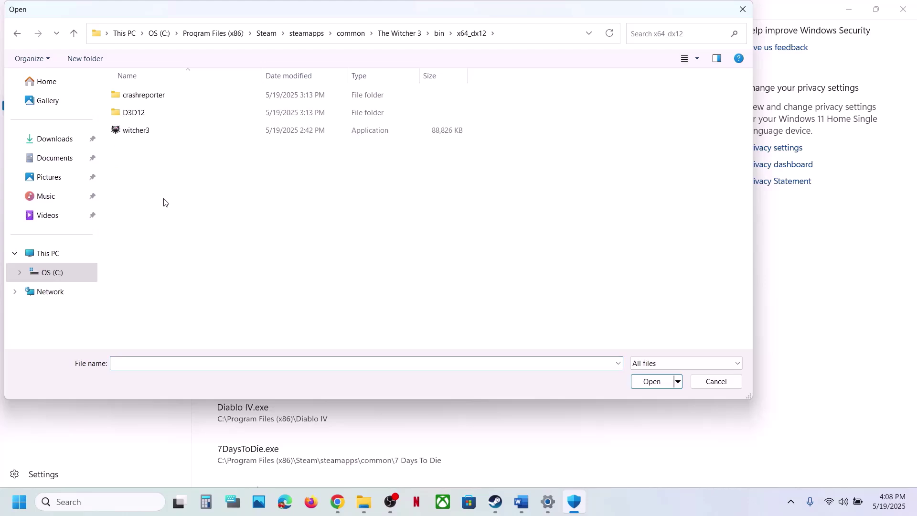
pyautogui.click(132, 132)
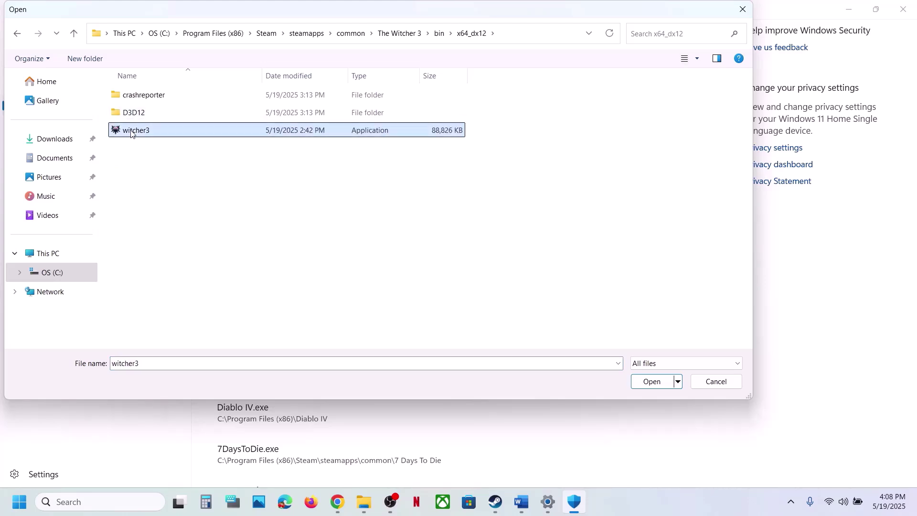
pyautogui.click(651, 382)
# Open Control Panel, go to the Windows Defender Firewall allowed apps under System and Security, and unlock the list for changes.
pyautogui.click(101, 502)
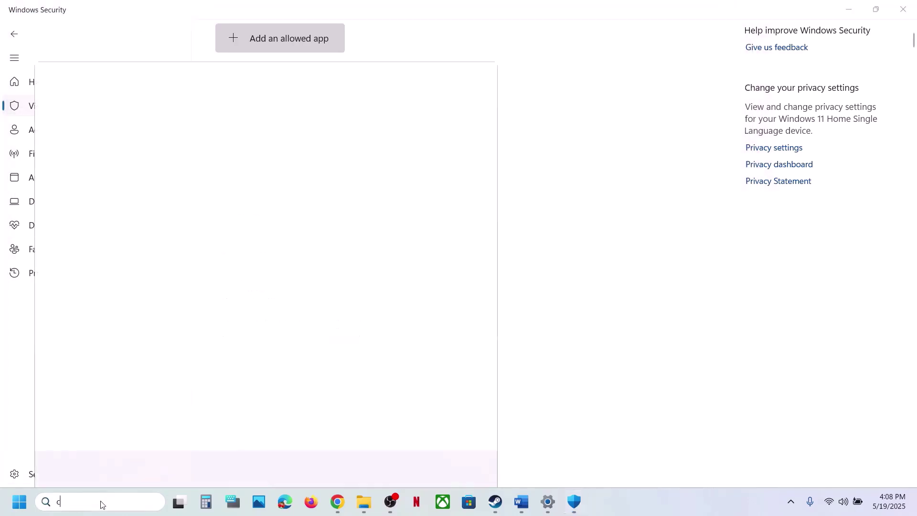
pyautogui.write('control')
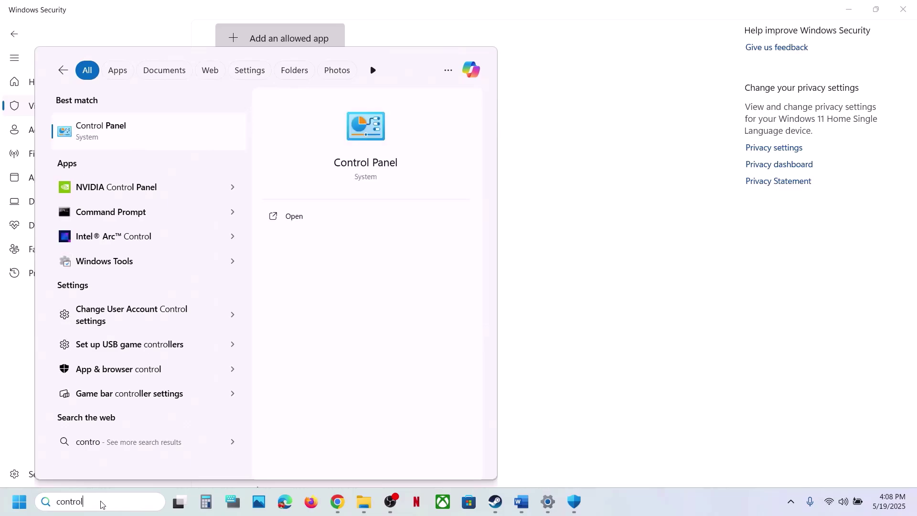
pyautogui.press('Escape')
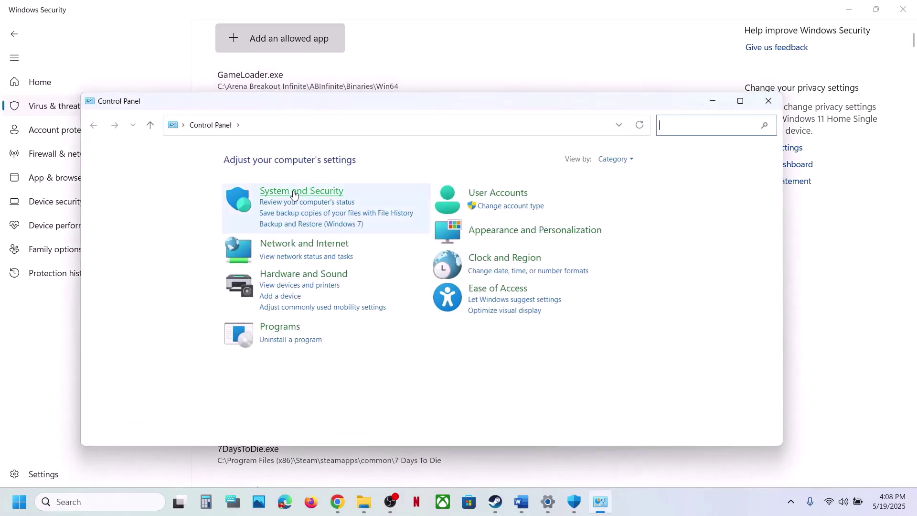
pyautogui.click(300, 192)
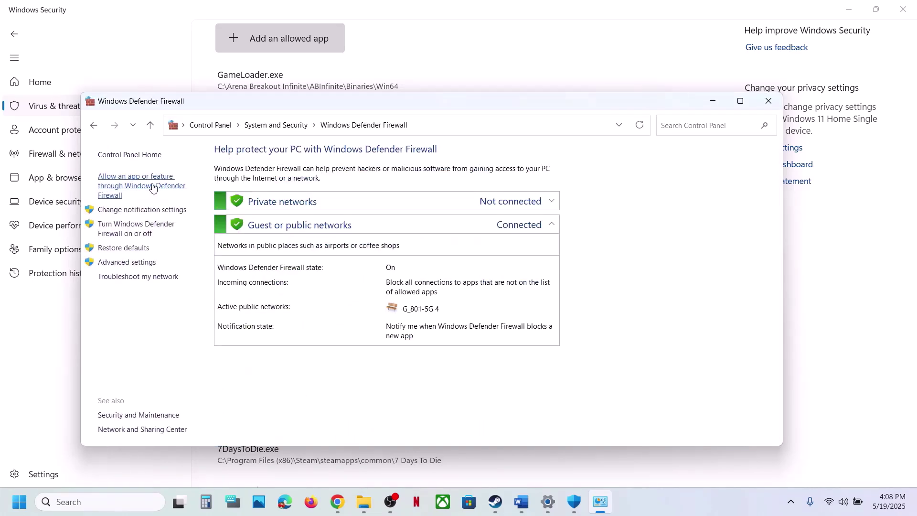
pyautogui.click(153, 187)
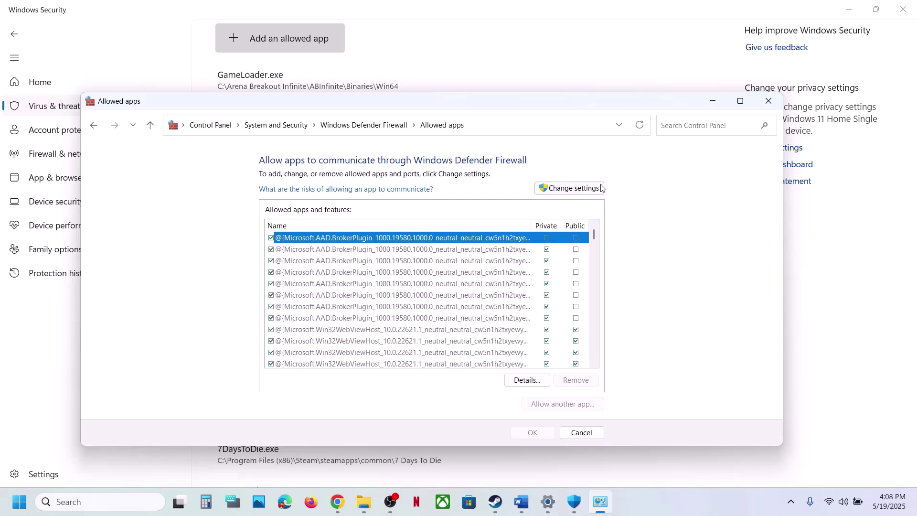
pyautogui.click(590, 187)
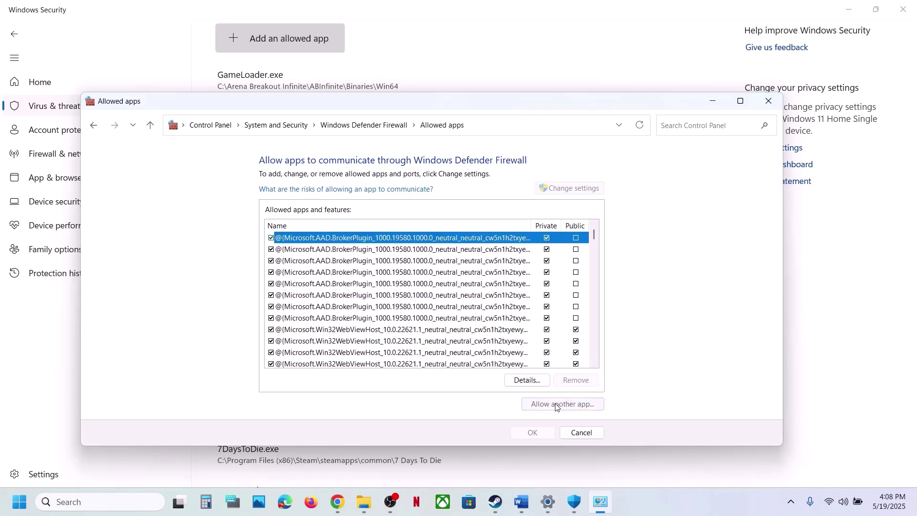
# Add the witcher3 application from The Witcher 3's bin\x64 folder to the firewall's allowed apps.
pyautogui.click(571, 405)
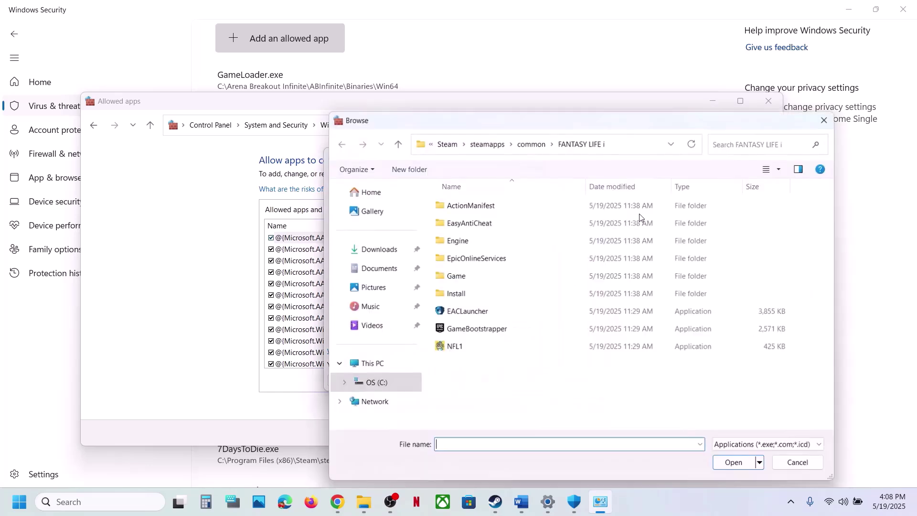
pyautogui.click(528, 144)
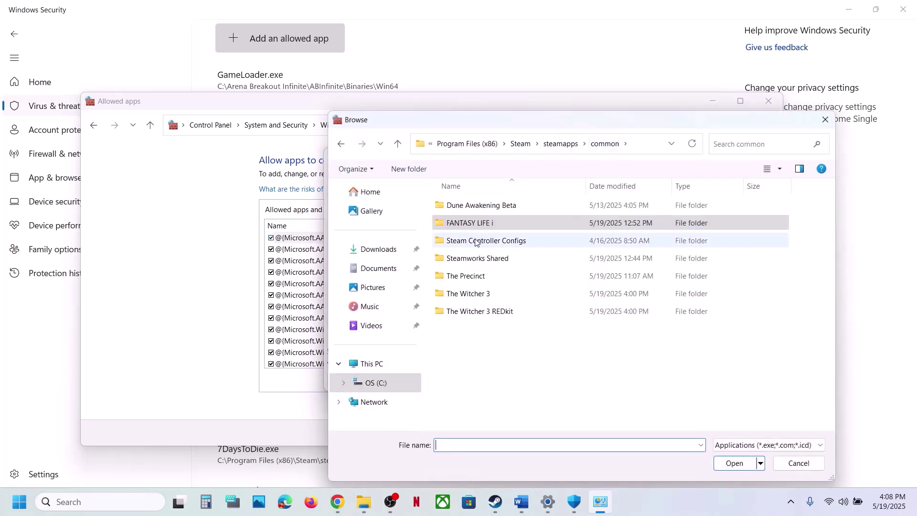
pyautogui.doubleClick(473, 294)
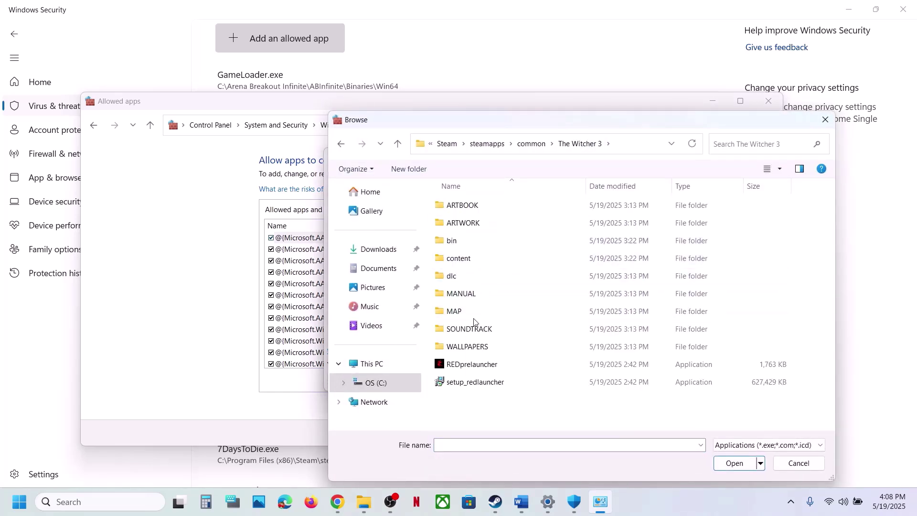
pyautogui.doubleClick(453, 245)
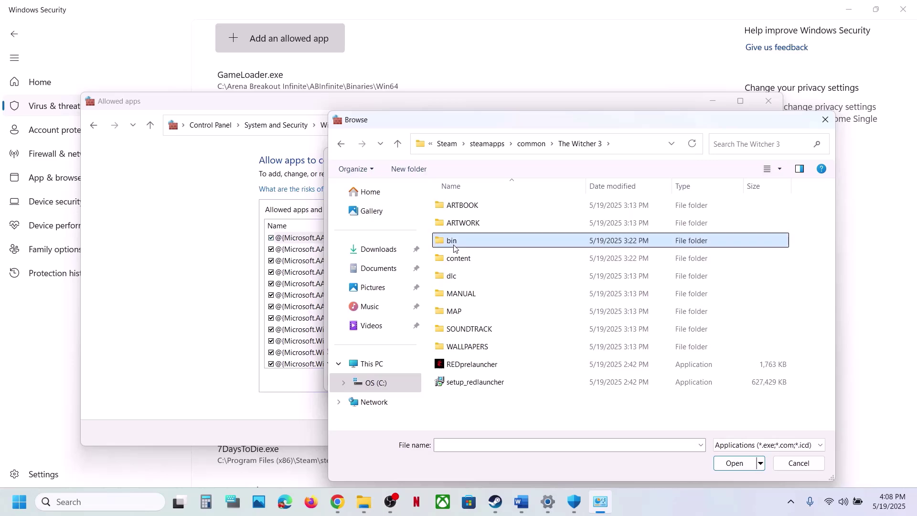
pyautogui.click(458, 296)
pyautogui.doubleClick(457, 296)
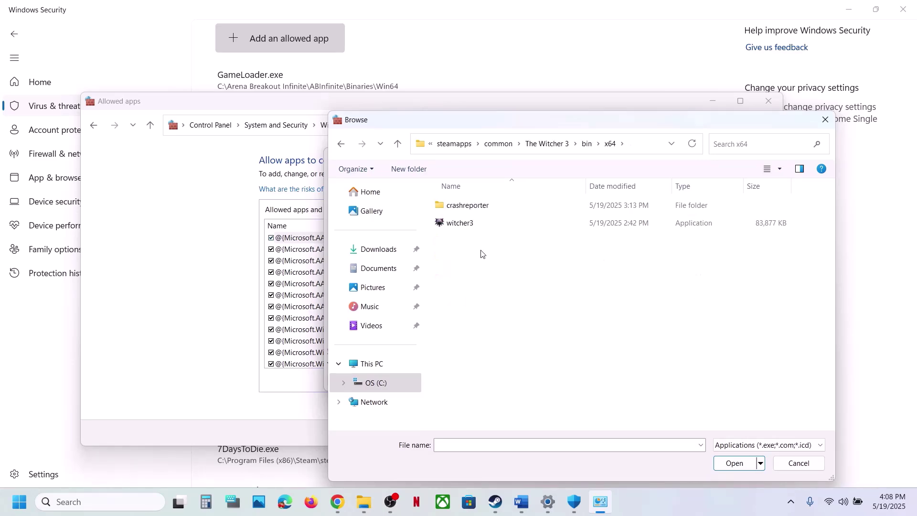
pyautogui.click(466, 224)
pyautogui.click(724, 462)
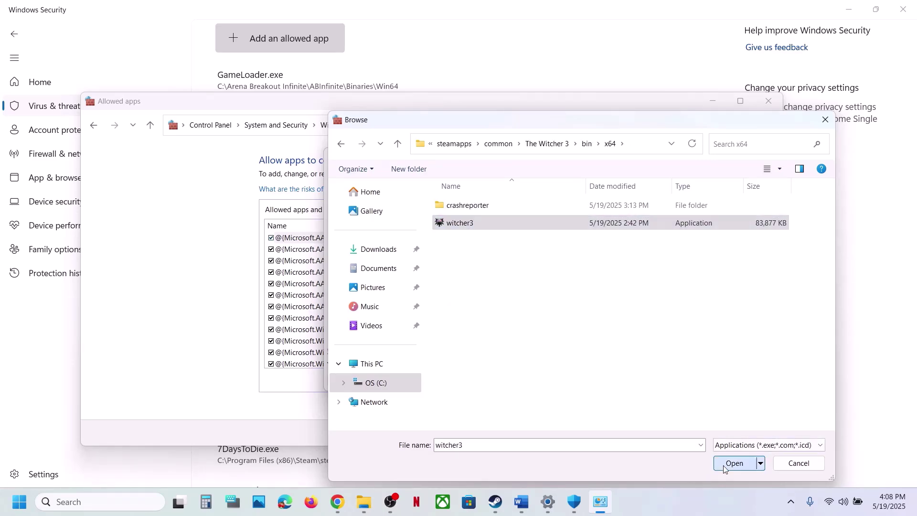
pyautogui.click(469, 381)
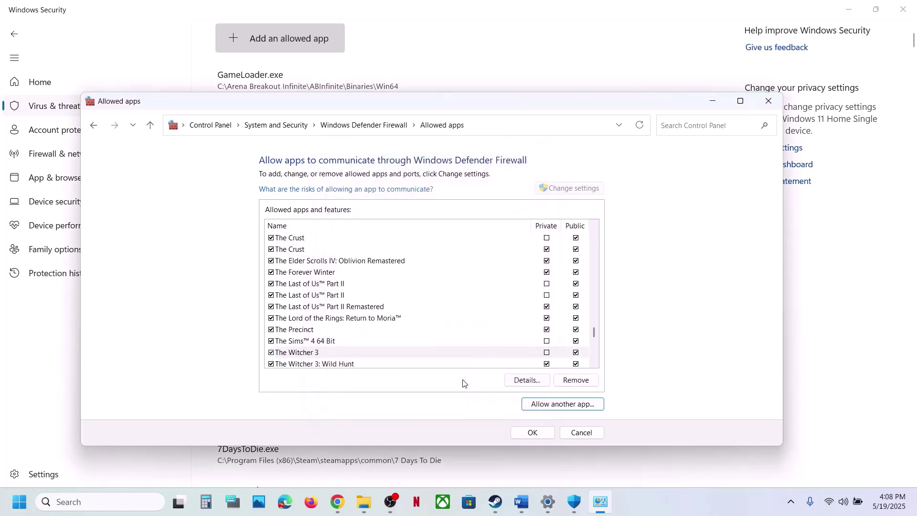
# Add the witcher3 application from the bin\x64_dx12 folder to the firewall's allowed apps.
pyautogui.click(554, 407)
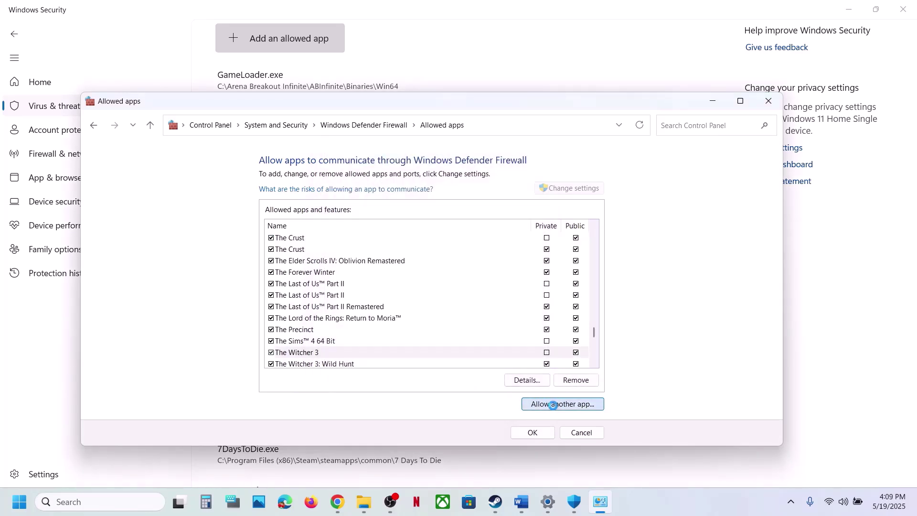
pyautogui.click(522, 338)
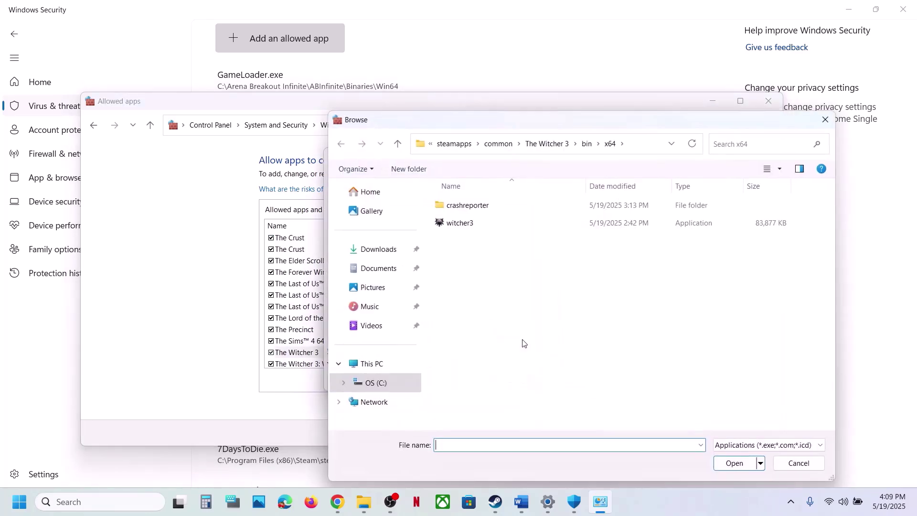
pyautogui.click(398, 144)
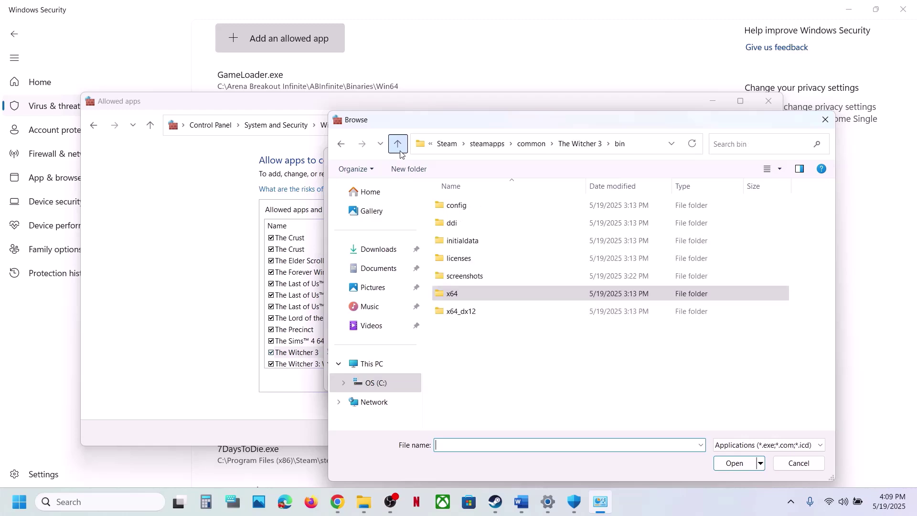
pyautogui.doubleClick(454, 311)
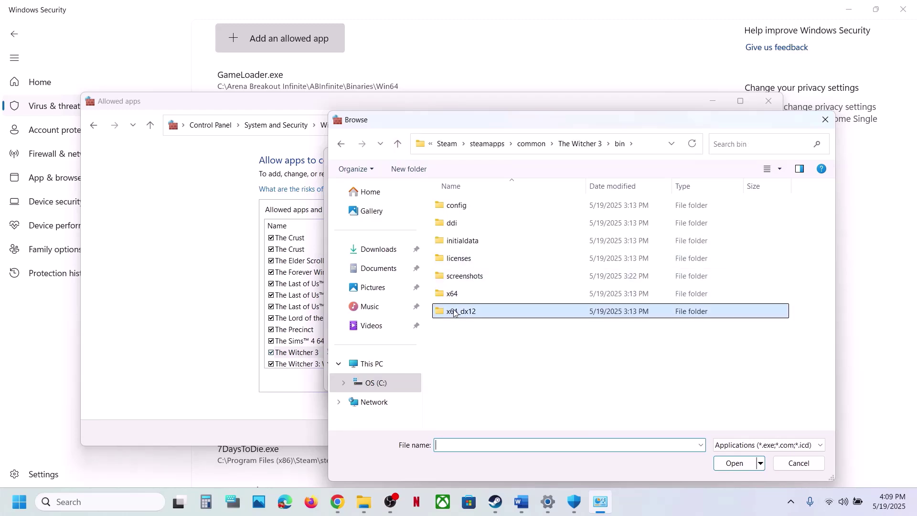
pyautogui.click(461, 243)
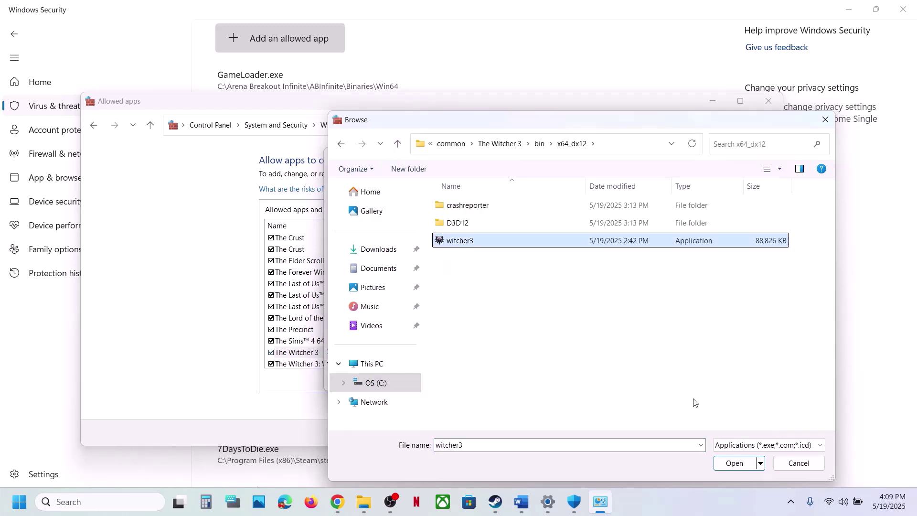
pyautogui.click(717, 461)
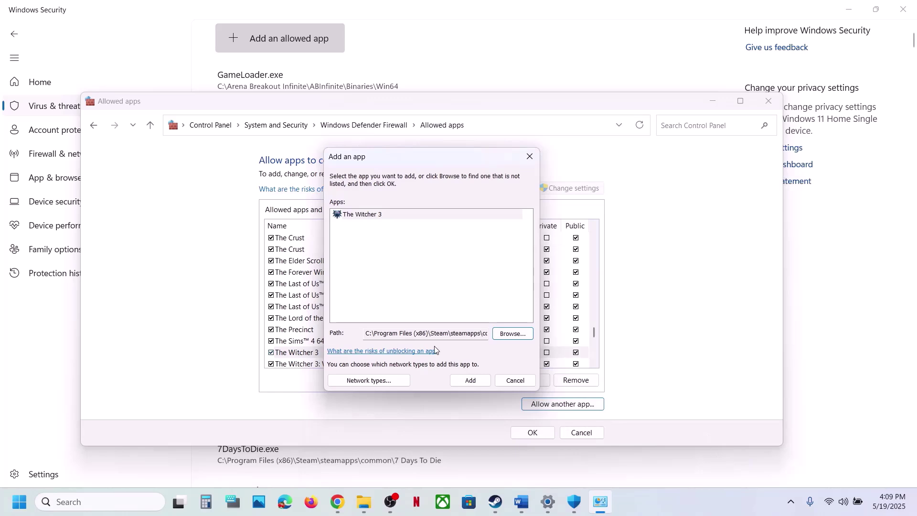
pyautogui.click(470, 381)
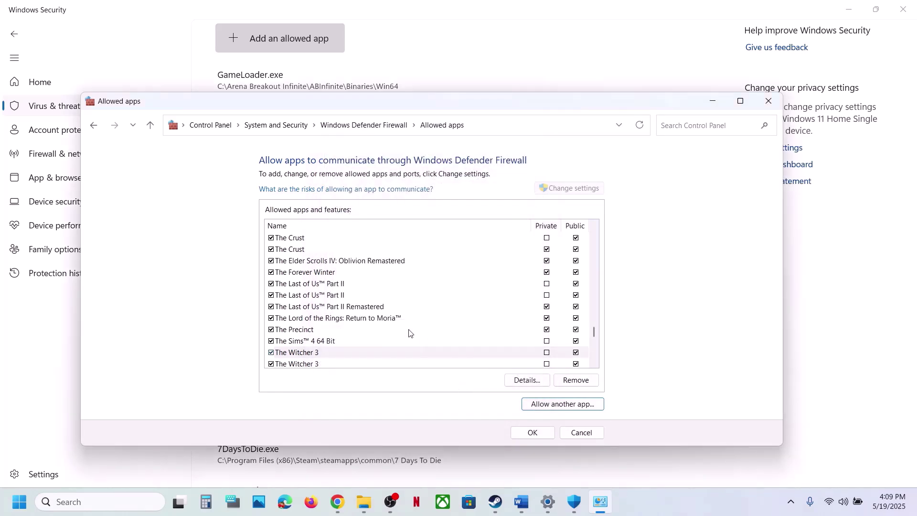
pyautogui.click(594, 364)
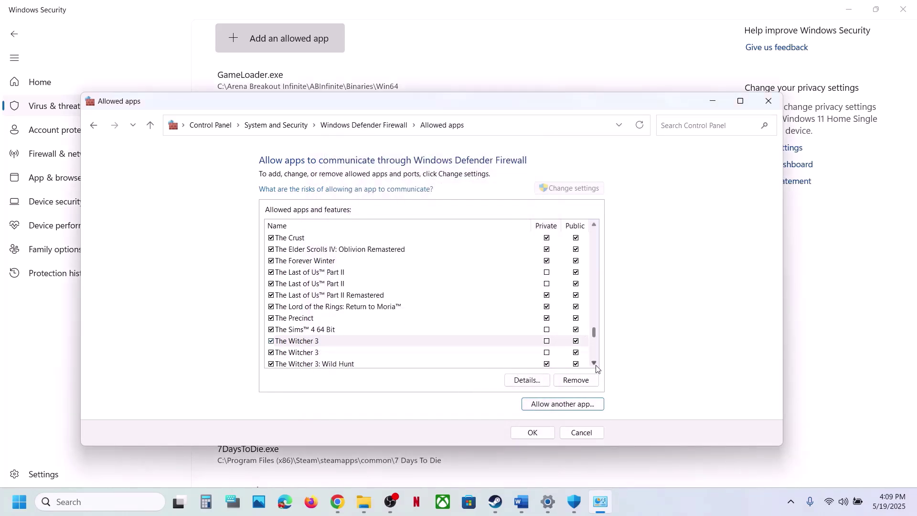
pyautogui.click(595, 364)
pyautogui.click(562, 403)
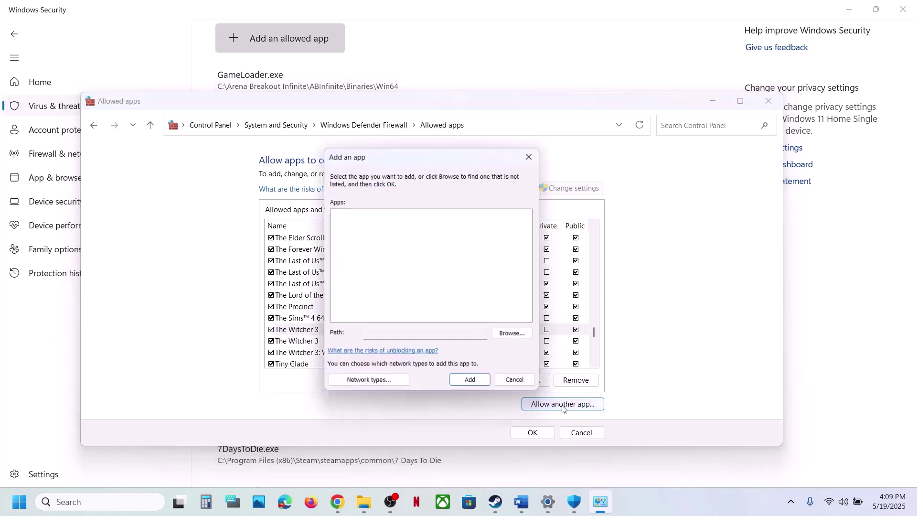
pyautogui.click(527, 334)
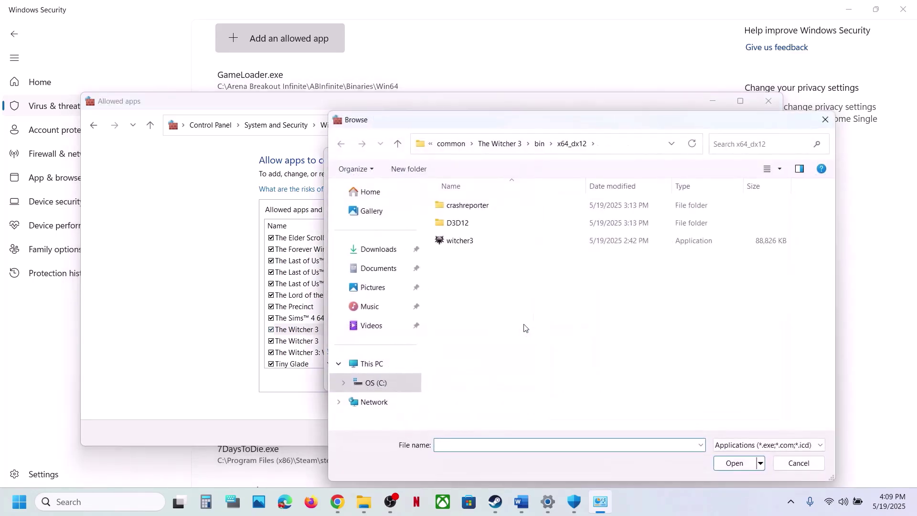
pyautogui.click(398, 144)
pyautogui.click(399, 144)
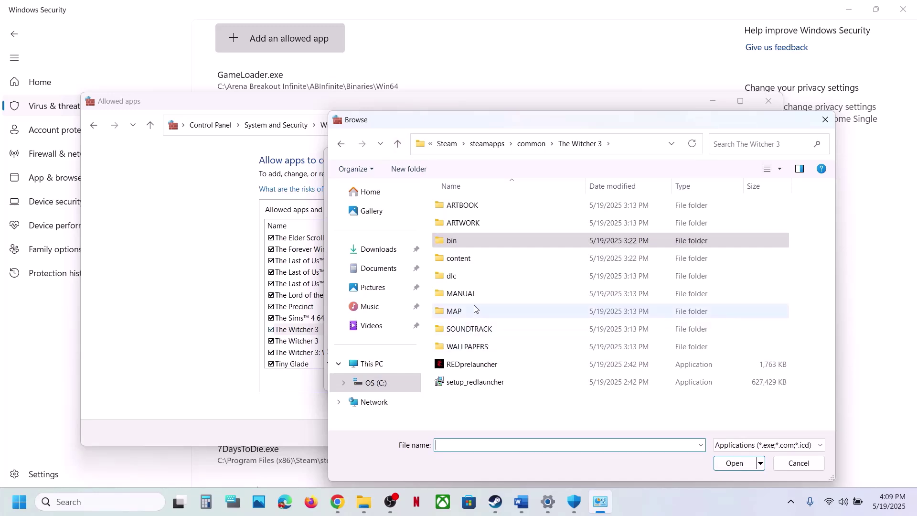
pyautogui.doubleClick(470, 206)
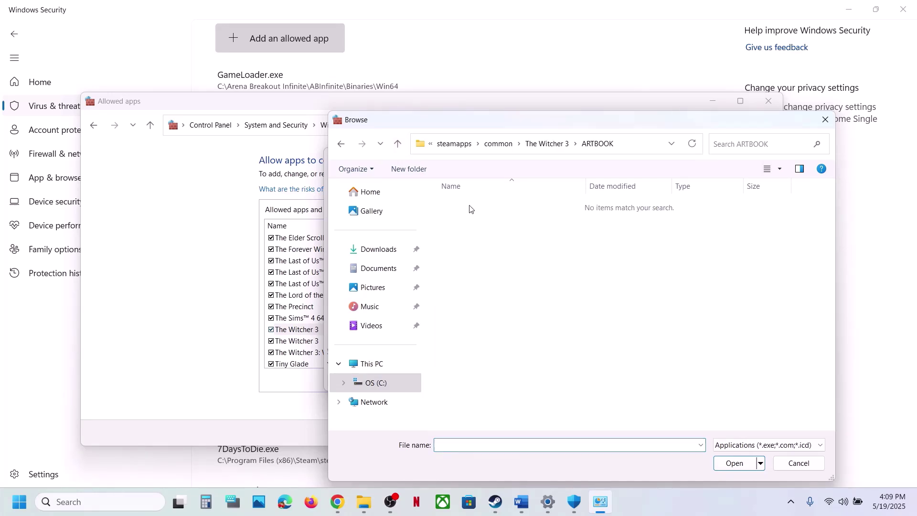
pyautogui.click(398, 144)
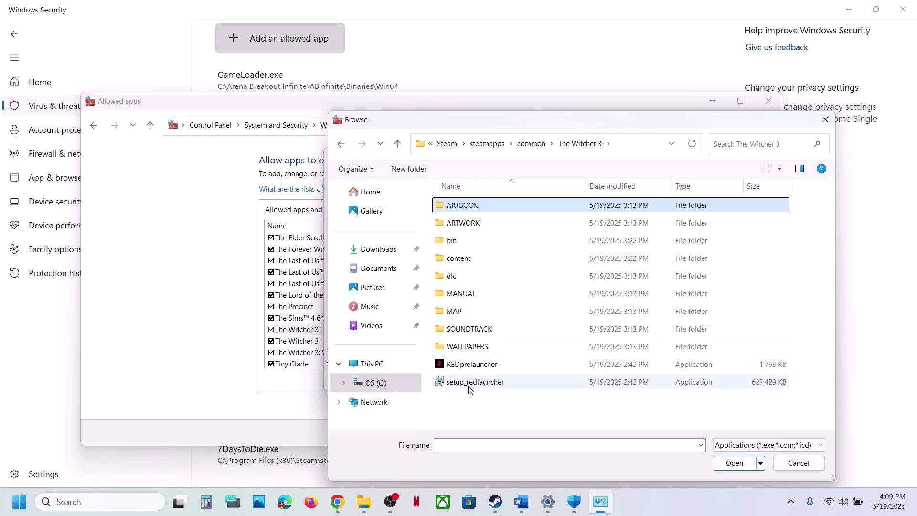
pyautogui.click(829, 120)
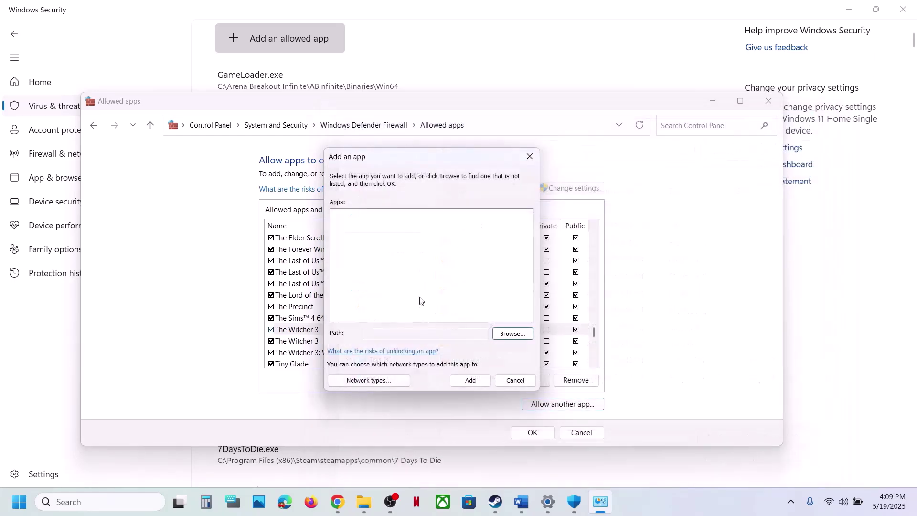
pyautogui.click(501, 381)
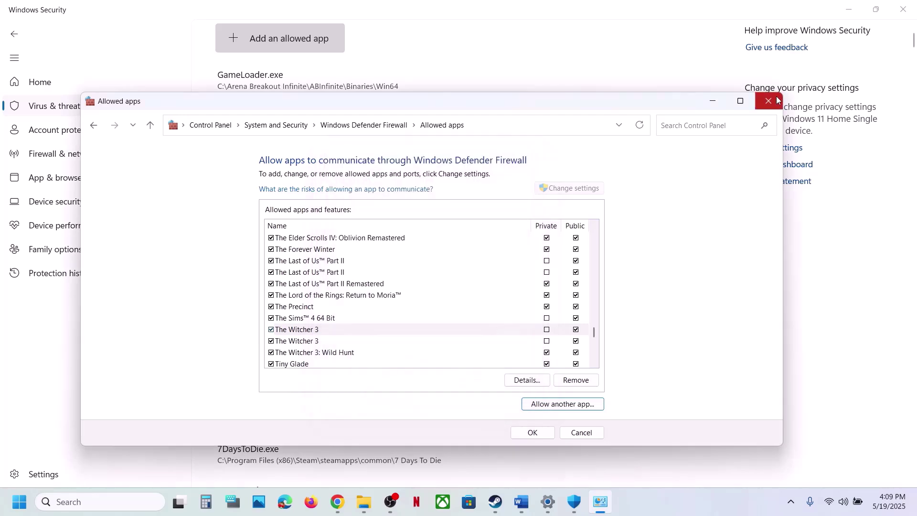
# Close the firewall's allowed apps window, Windows Security and Settings.
pyautogui.click(769, 101)
pyautogui.click(903, 9)
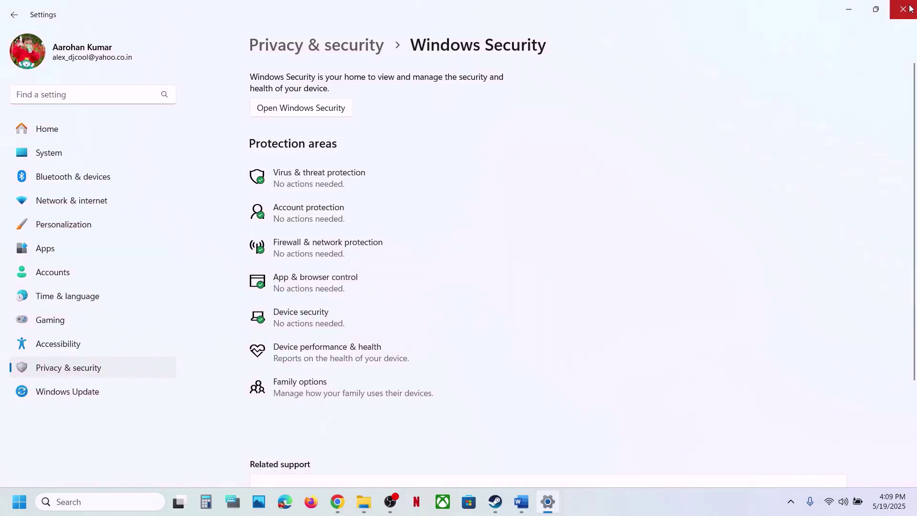
pyautogui.click(910, 9)
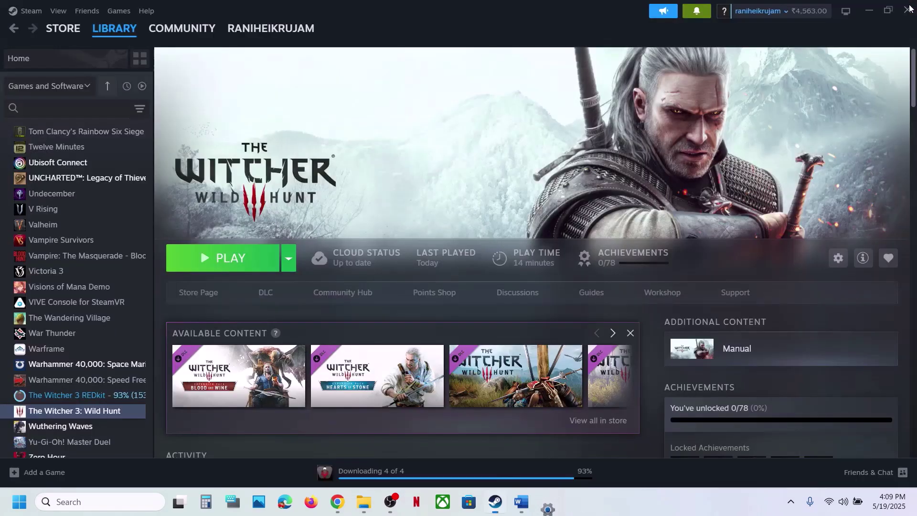
# Read Step 11 in the Word document, then switch to Steam and view The Witcher 3: Wild Hunt's installed files options for verifying game files.
pyautogui.click(521, 501)
pyautogui.scroll(-3, 351, 325)
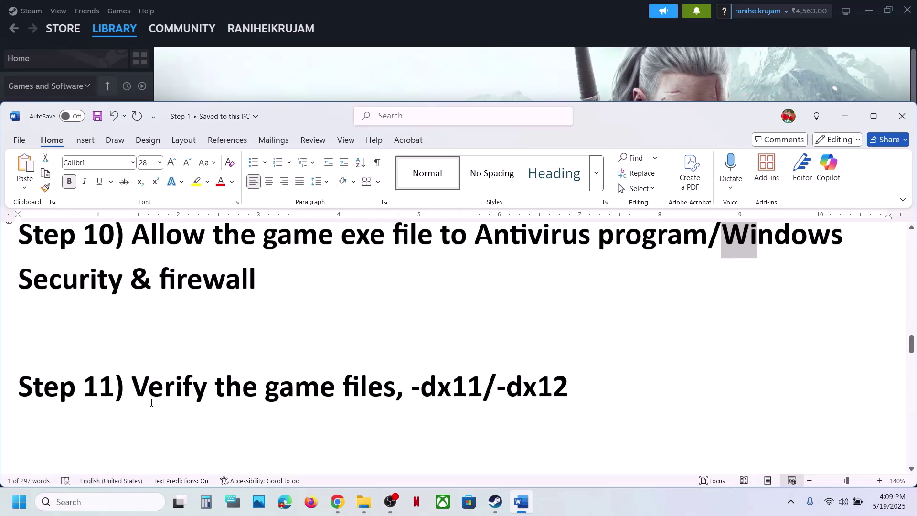
pyautogui.moveTo(206, 395); pyautogui.dragTo(420, 396)
pyautogui.click(435, 77)
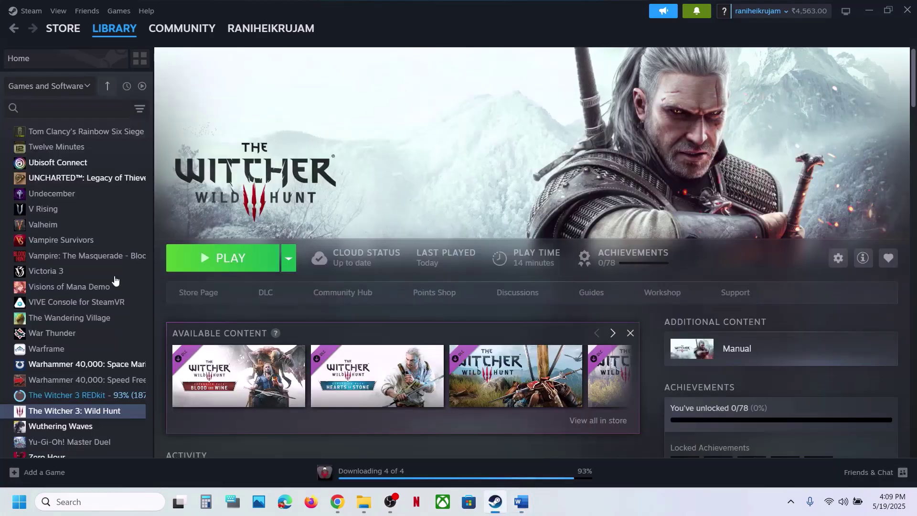
pyautogui.rightClick(81, 409)
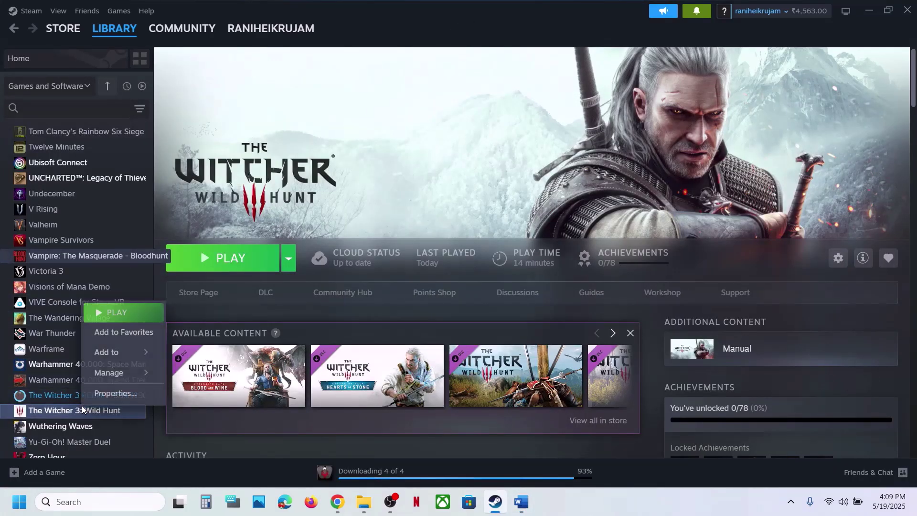
pyautogui.click(128, 394)
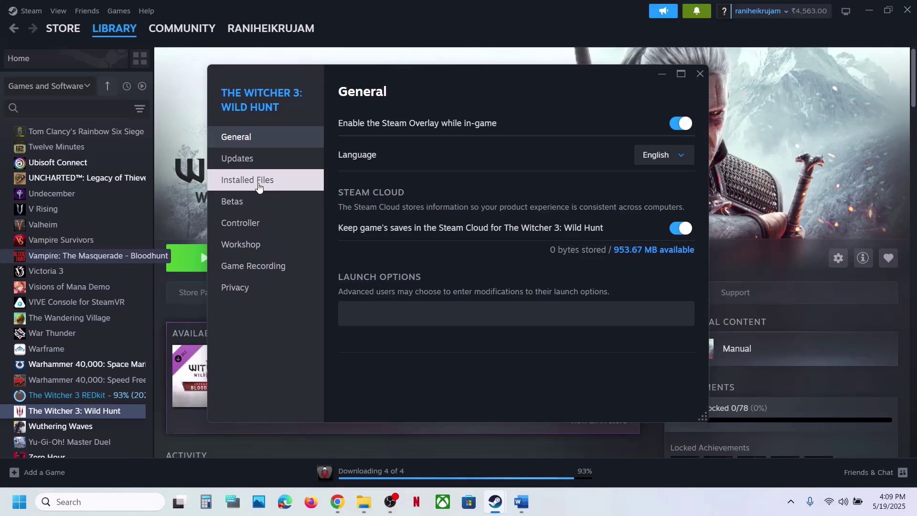
pyautogui.click(300, 180)
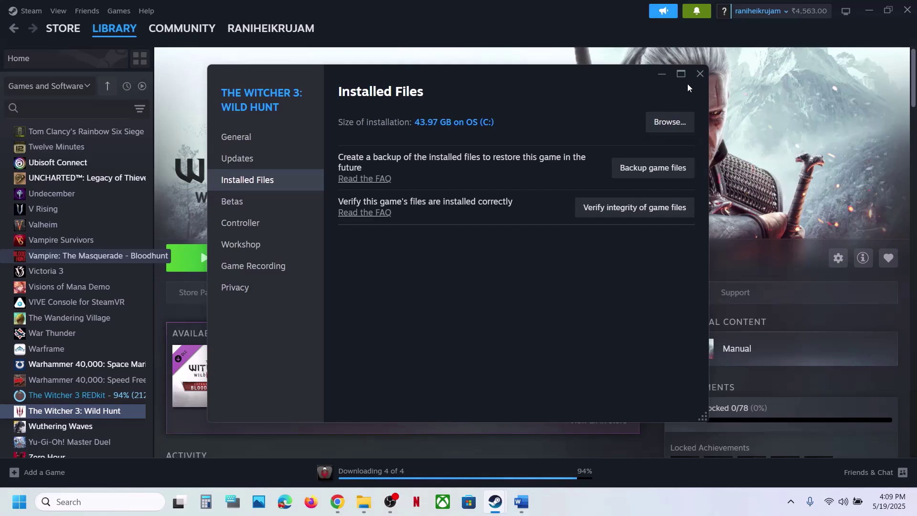
pyautogui.click(700, 73)
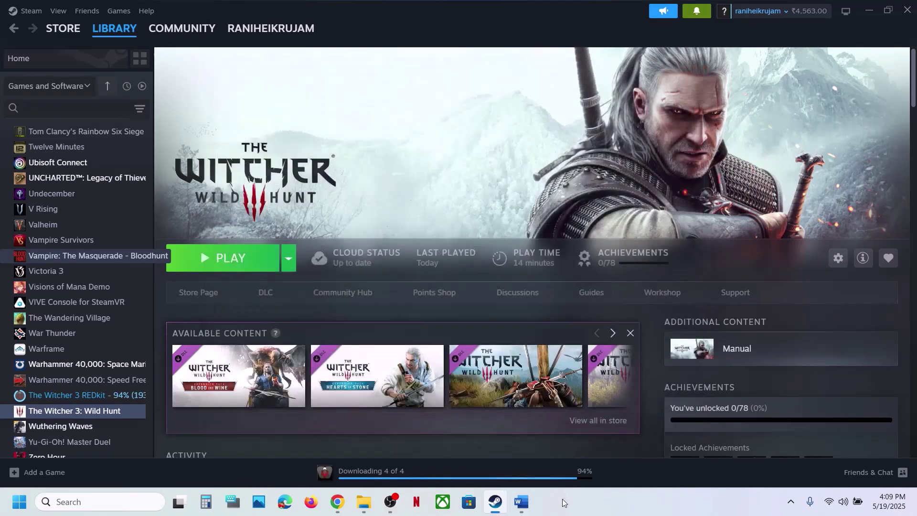
# Open the properties of The Witcher 3: Wild Hunt in Steam and set its launch options to -dx11.
pyautogui.click(524, 502)
pyautogui.click(524, 502)
pyautogui.rightClick(123, 402)
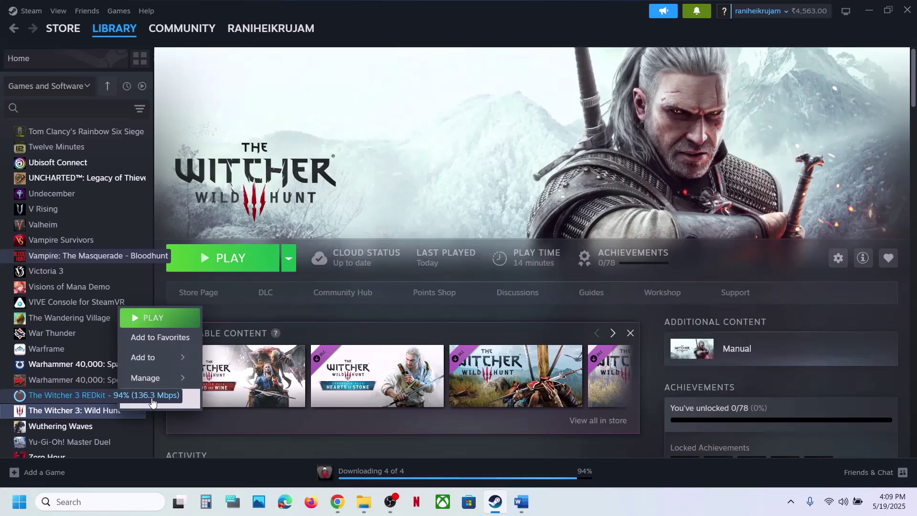
pyautogui.click(187, 407)
pyautogui.click(348, 317)
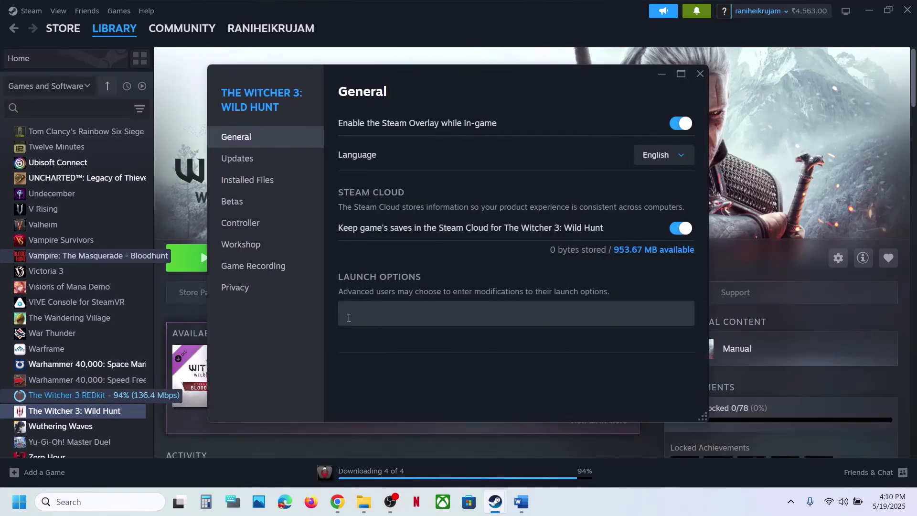
pyautogui.write('-dx11')
# Replace the game's launch option with -dx12.
pyautogui.hotkey('ctrl', 'a')
pyautogui.write('-dx')
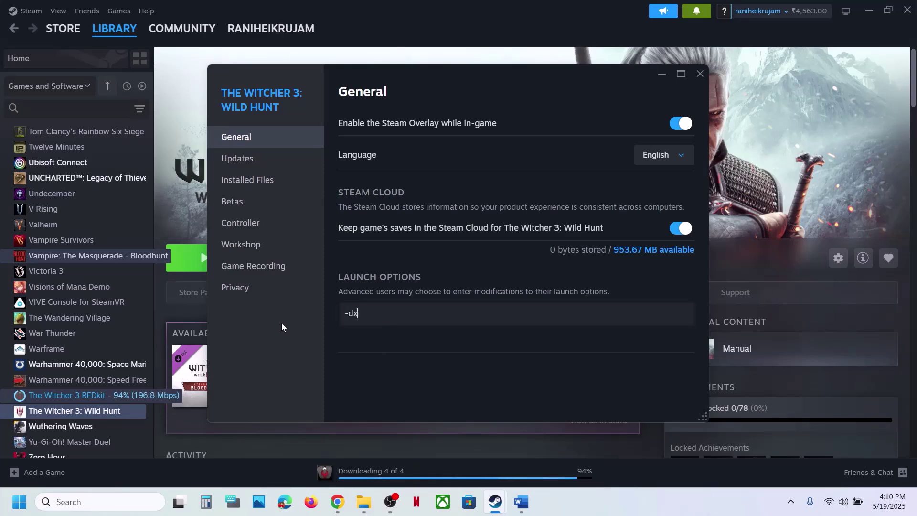
pyautogui.write('12')
# Clear the game's launch options and close its properties.
pyautogui.hotkey('ctrl', 'a')
pyautogui.press('BackSpace')
pyautogui.click(704, 70)
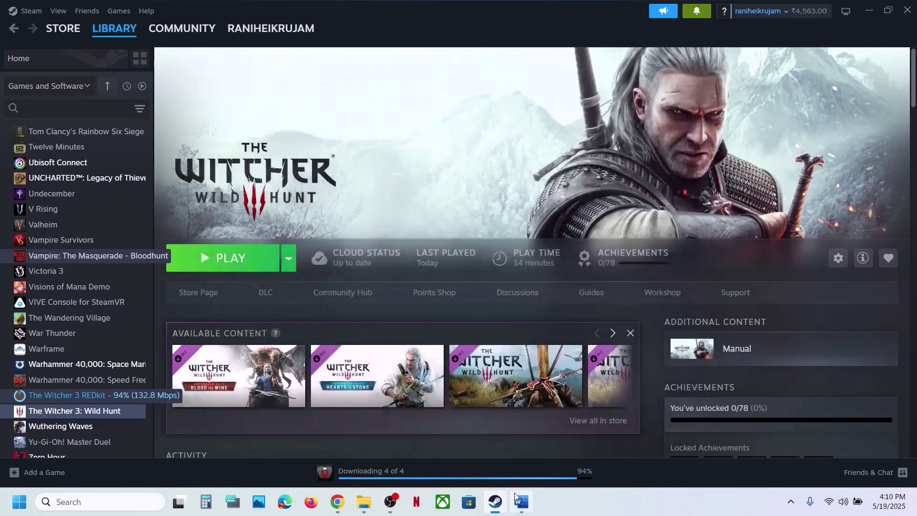
# Switch to the Word document and read Step 12 on overclocking, MSI Afterburner/Rivatuner and the Steam overlay.
pyautogui.click(515, 502)
pyautogui.scroll(-5, 330, 344)
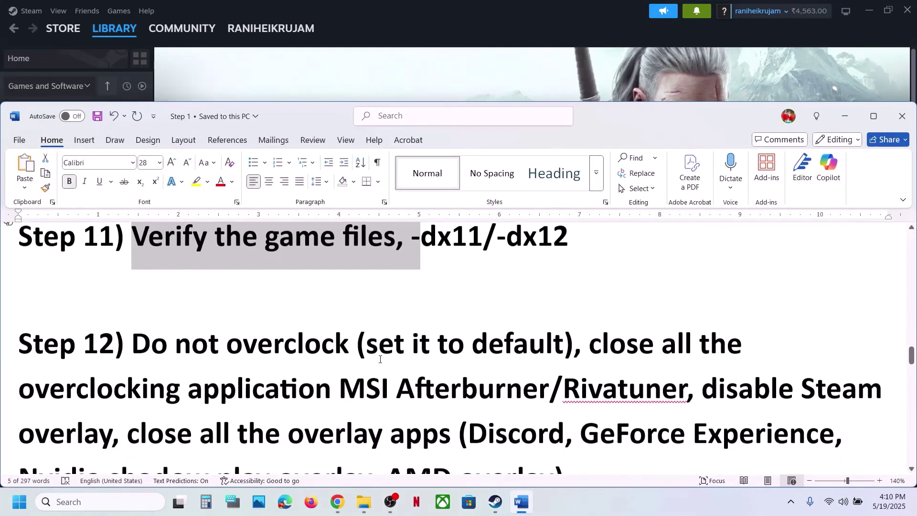
pyautogui.moveTo(151, 334); pyautogui.dragTo(306, 334)
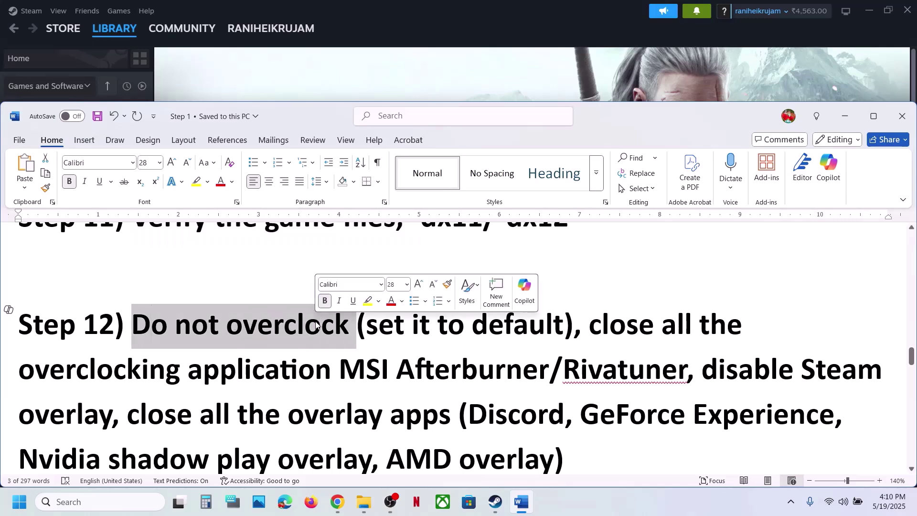
pyautogui.moveTo(365, 322); pyautogui.dragTo(501, 326)
pyautogui.moveTo(591, 324); pyautogui.dragTo(654, 368)
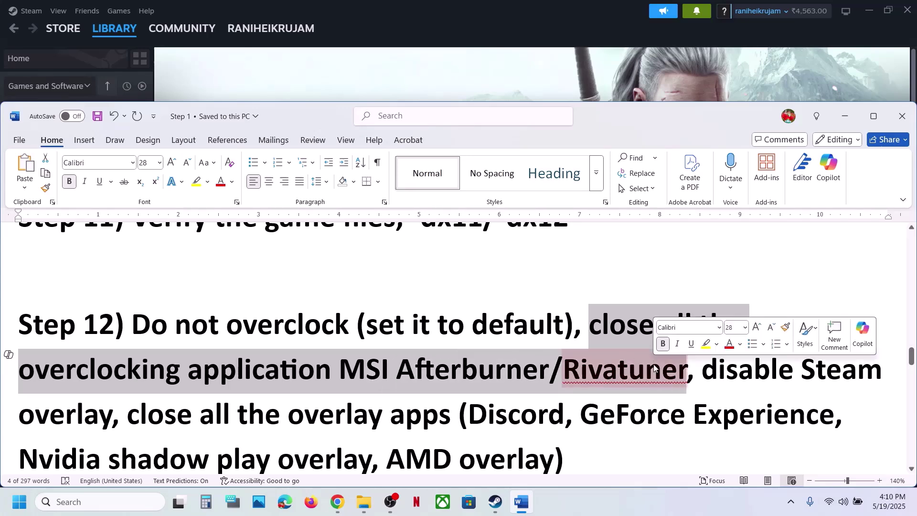
pyautogui.click(550, 370)
pyautogui.moveTo(586, 336); pyautogui.dragTo(605, 382)
pyautogui.scroll(-1, 606, 381)
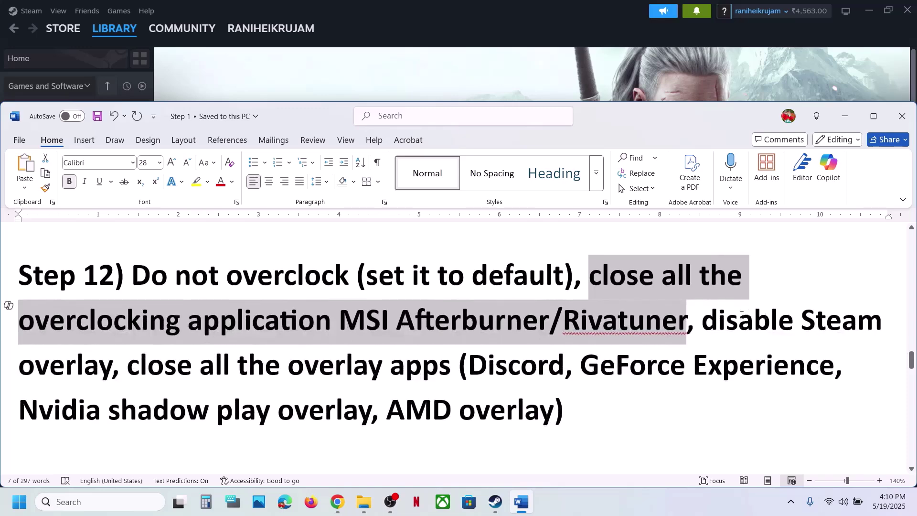
pyautogui.moveTo(716, 320); pyautogui.dragTo(888, 325)
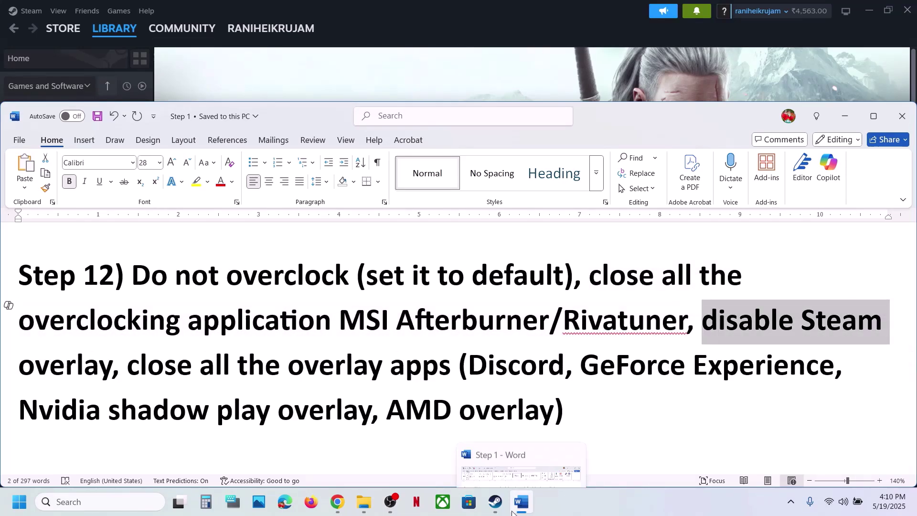
# Switch to Steam and disable the in-game Steam Overlay in The Witcher 3: Wild Hunt's general properties.
pyautogui.click(497, 512)
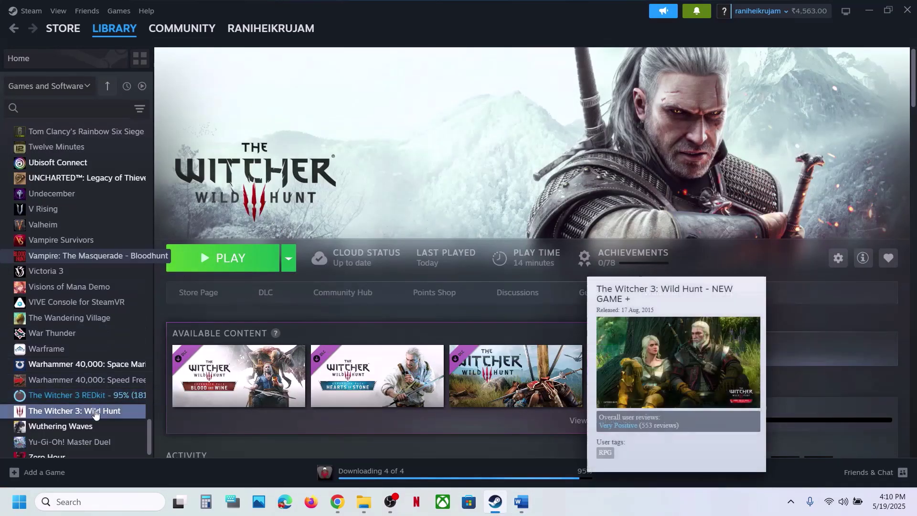
pyautogui.rightClick(94, 415)
pyautogui.click(127, 399)
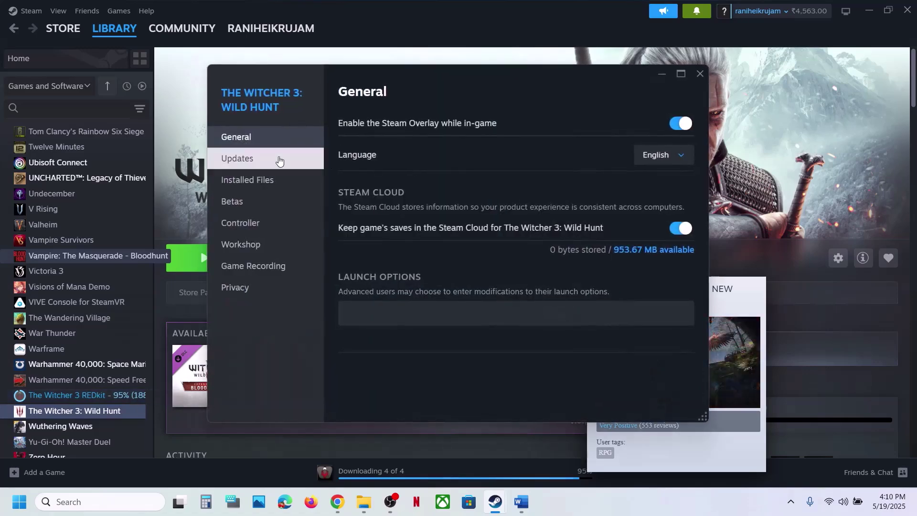
pyautogui.click(680, 123)
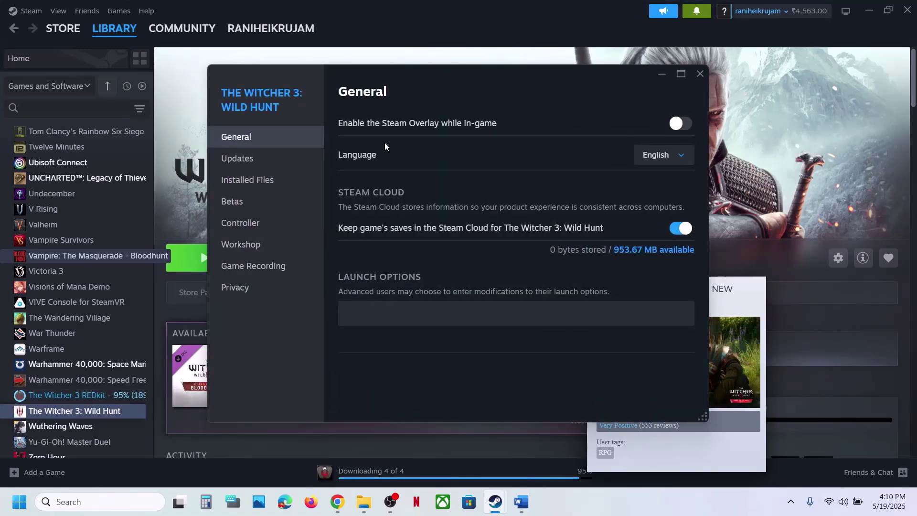
pyautogui.click(700, 73)
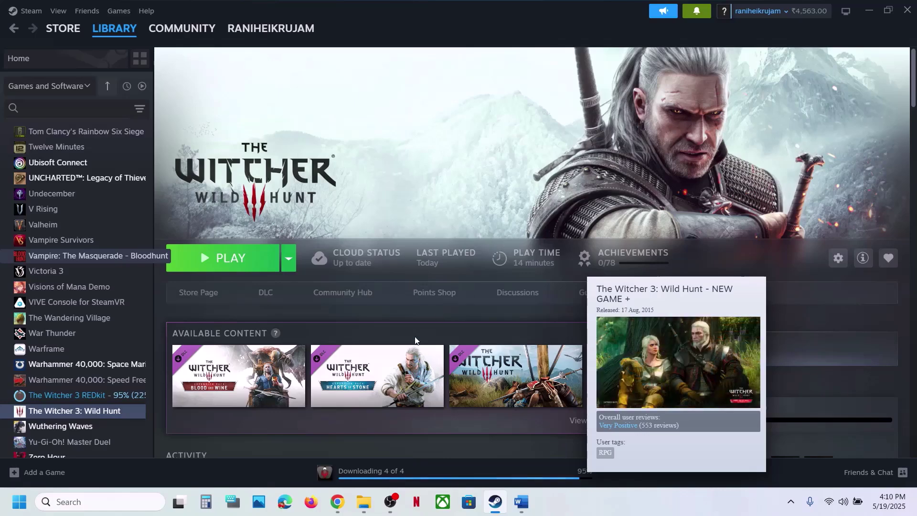
# Return to the Word document and read the overlay apps part of Step 12 and the graphics driver links in Step 13.
pyautogui.scroll(-5, 415, 340)
pyautogui.scroll(5, 414, 340)
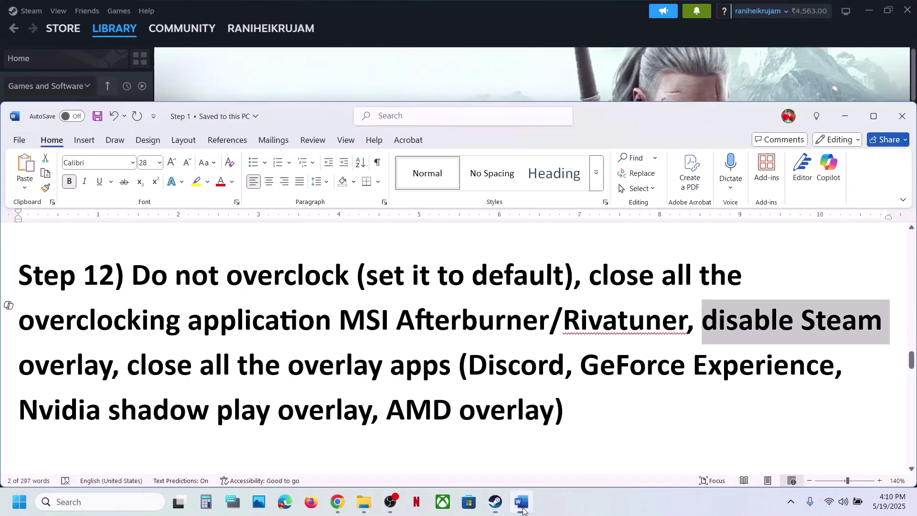
pyautogui.click(521, 502)
pyautogui.moveTo(472, 363); pyautogui.dragTo(697, 380)
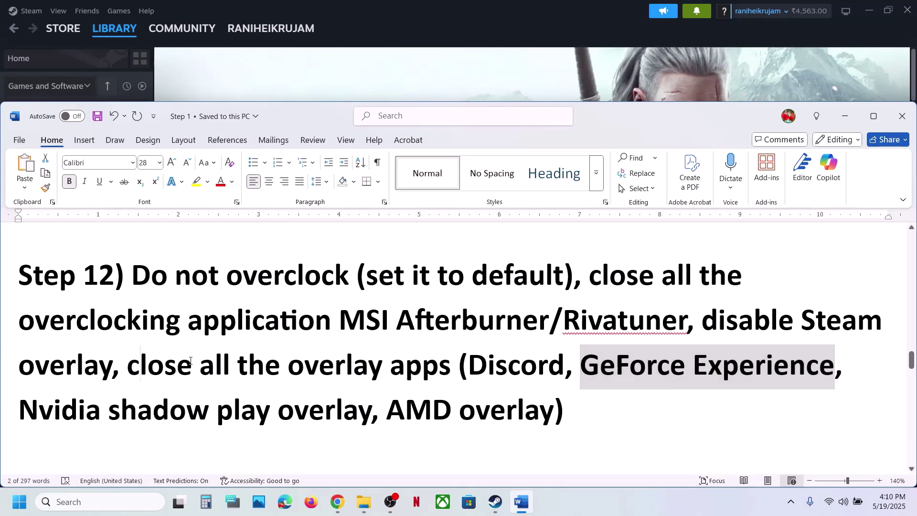
pyautogui.moveTo(135, 372); pyautogui.dragTo(449, 370)
pyautogui.scroll(-6, 416, 364)
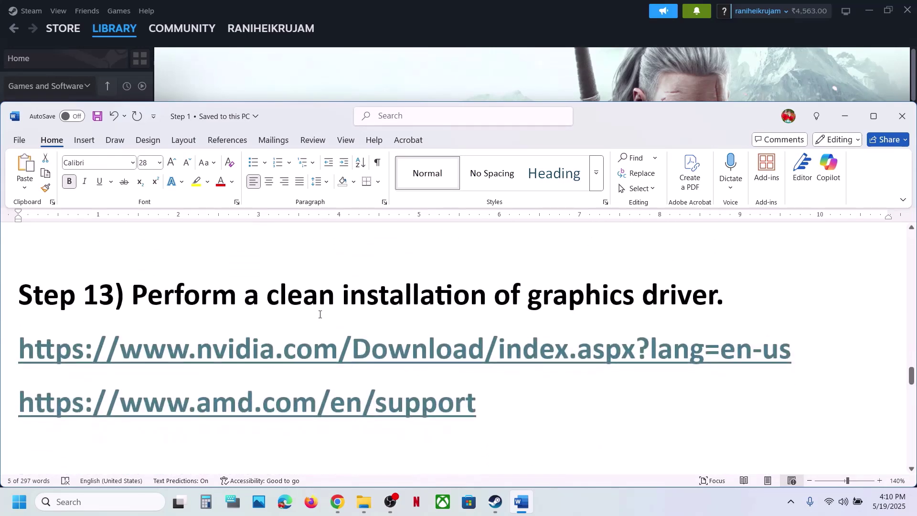
pyautogui.moveTo(177, 296); pyautogui.dragTo(711, 299)
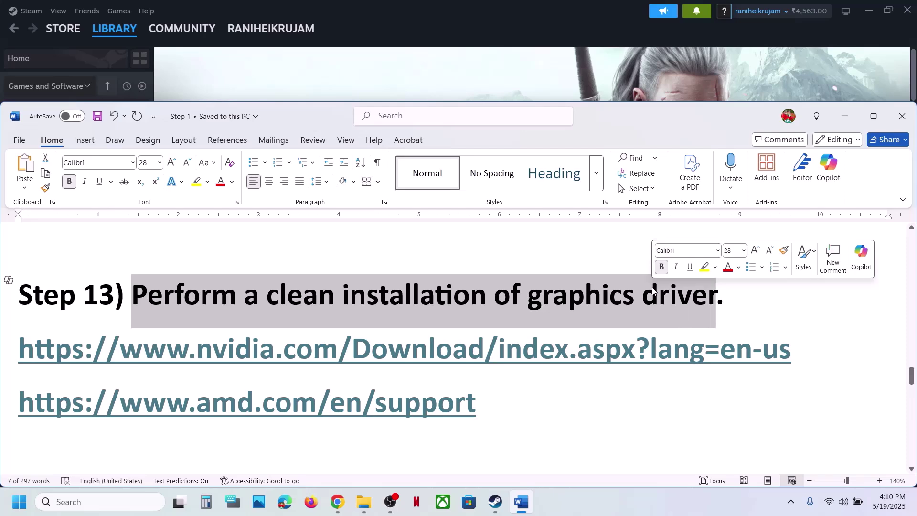
pyautogui.moveTo(213, 351); pyautogui.dragTo(387, 353)
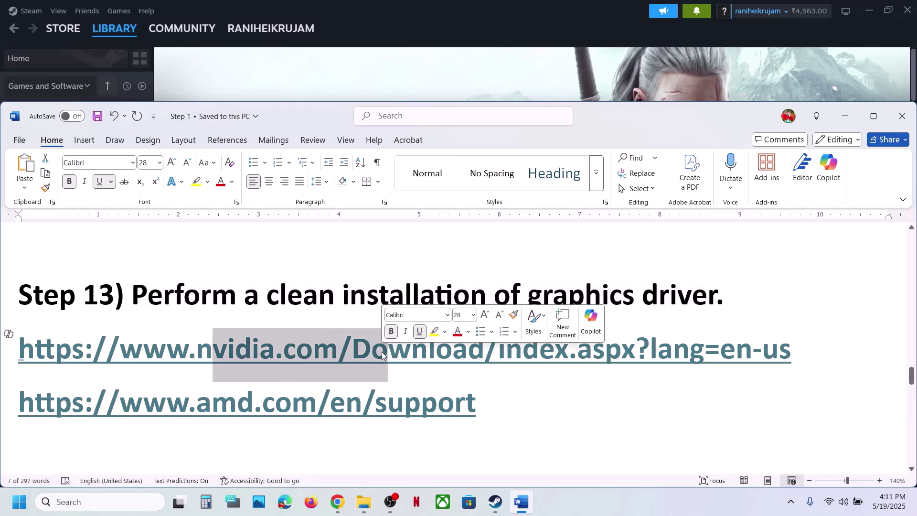
pyautogui.moveTo(167, 404); pyautogui.dragTo(418, 402)
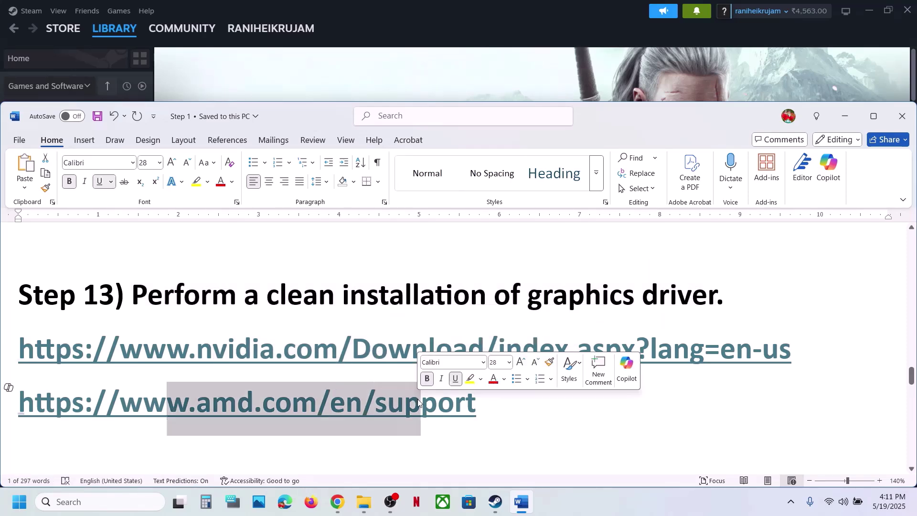
# Switch to the NVIDIA drivers page and search for the GeForce RTX 3050 Laptop GPU driver for Windows 11.
pyautogui.click(596, 513)
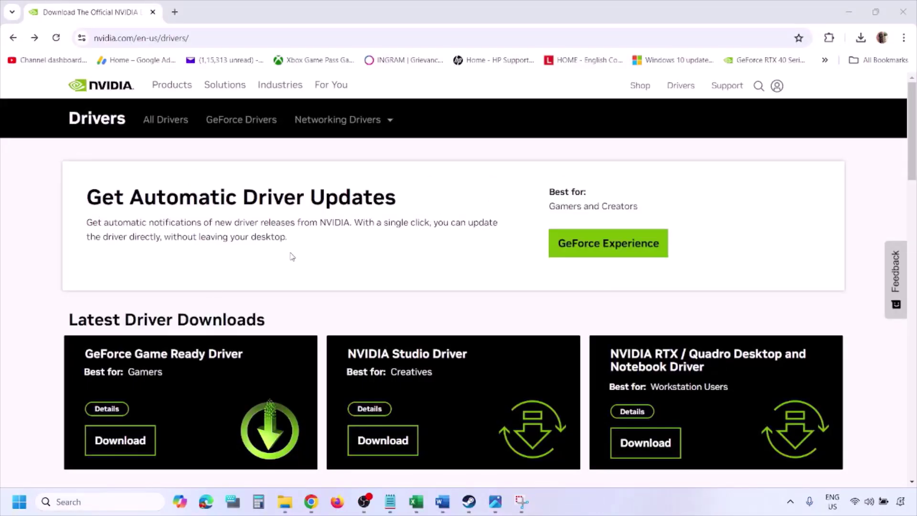
pyautogui.scroll(-9, 213, 291)
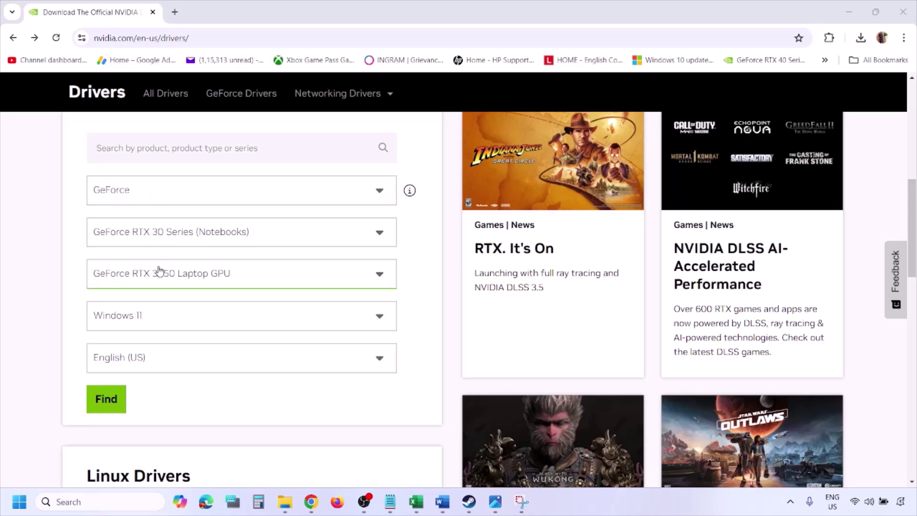
pyautogui.click(152, 319)
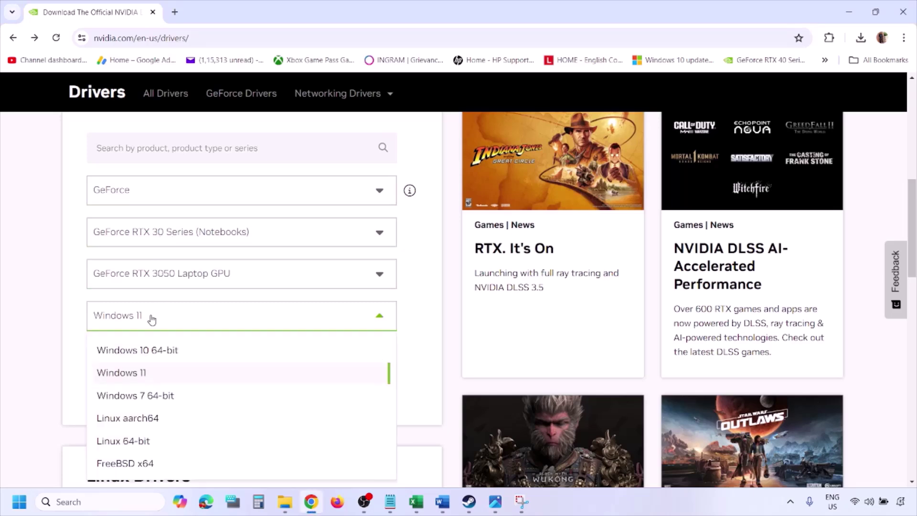
pyautogui.click(134, 375)
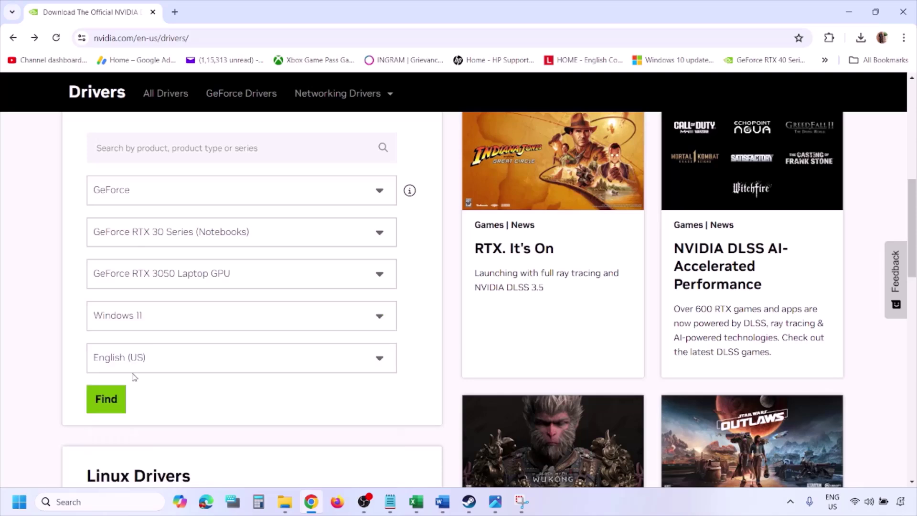
pyautogui.click(105, 401)
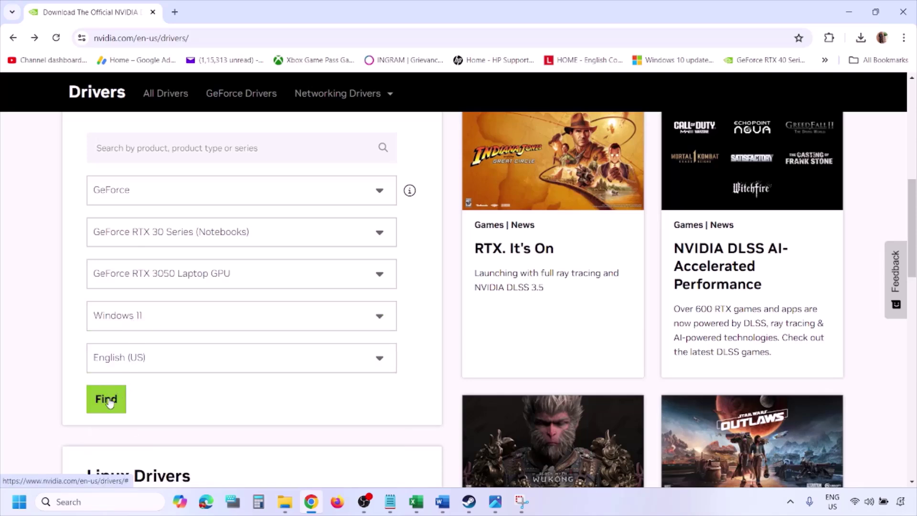
# Switch to Photos, review the NVIDIA driver clean-installation images 1.png to 5.png, and show the Windows power options containing Restart.
pyautogui.click(495, 502)
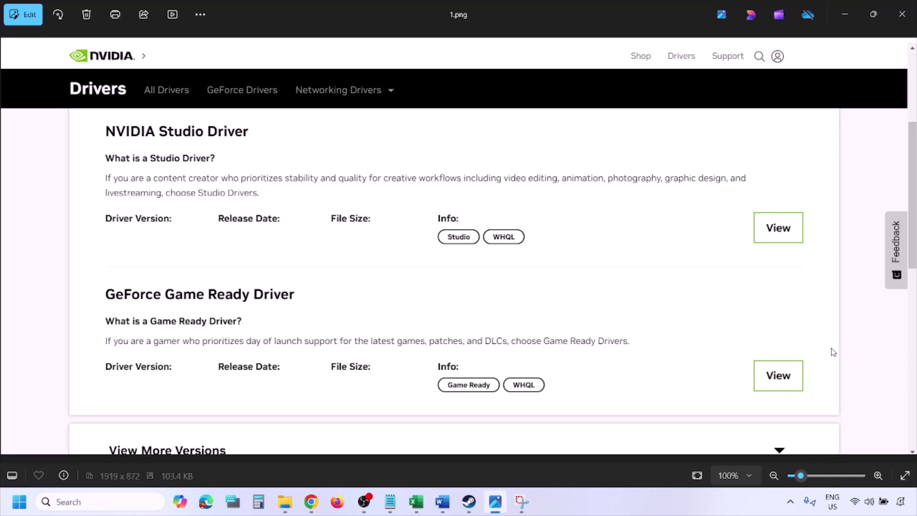
pyautogui.press('Right')
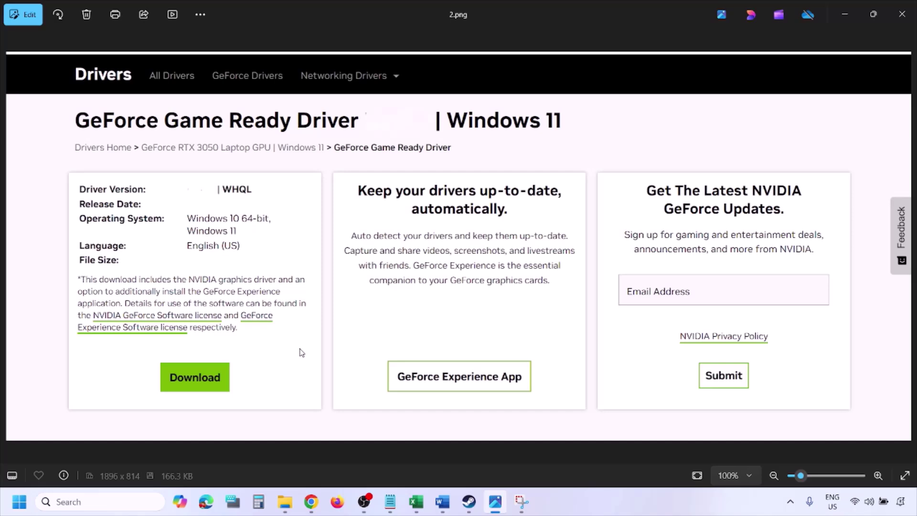
pyautogui.press('Right')
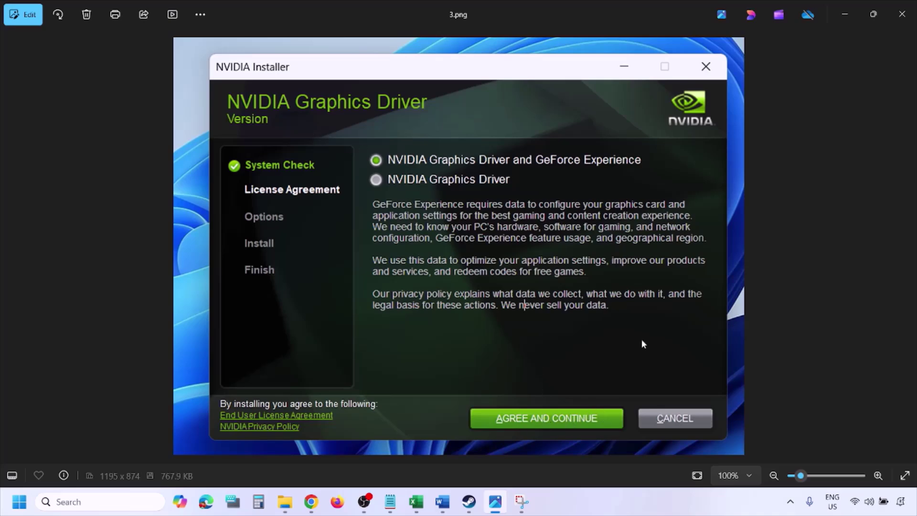
pyautogui.press('Right')
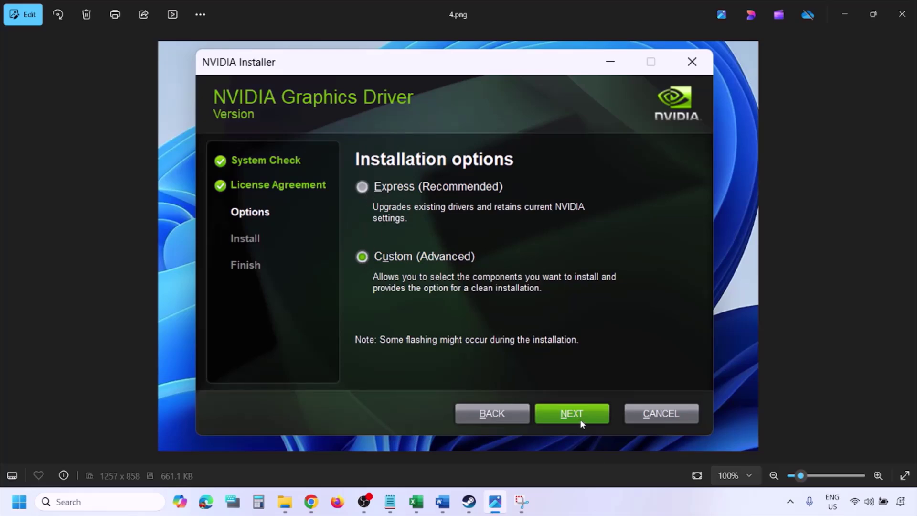
pyautogui.press('Right')
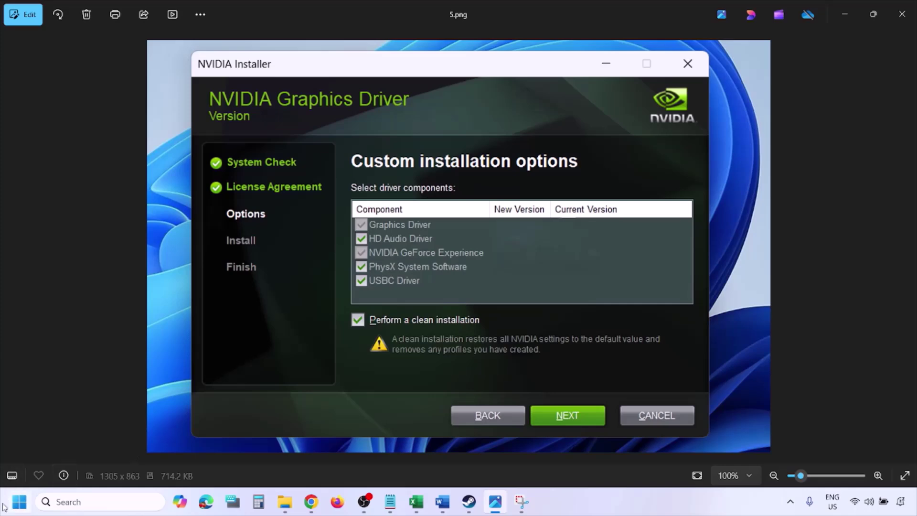
pyautogui.click(19, 501)
pyautogui.click(352, 465)
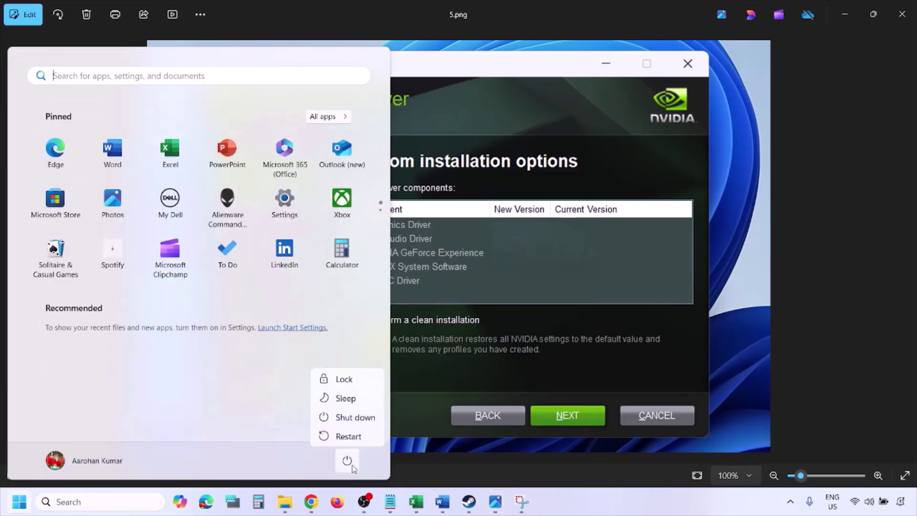
# Return to the Word document and read the AMD support link in Step 13.
pyautogui.click(495, 501)
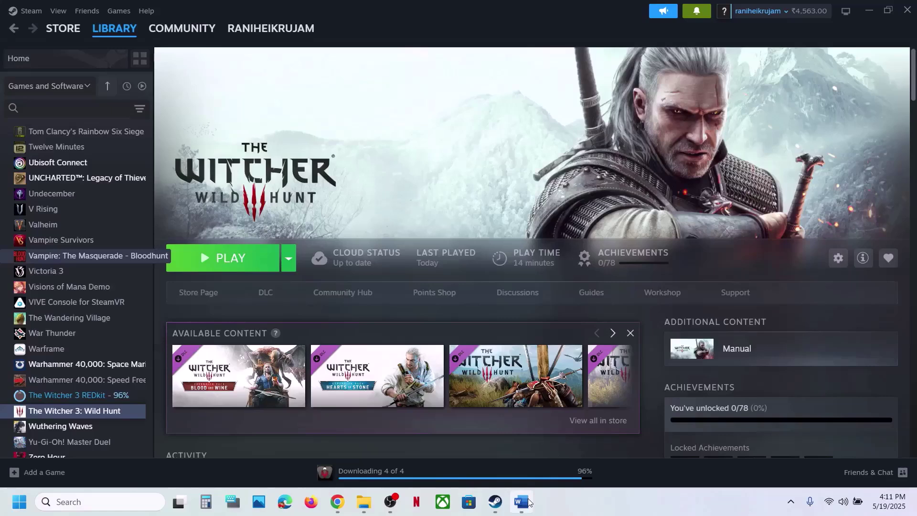
pyautogui.click(527, 501)
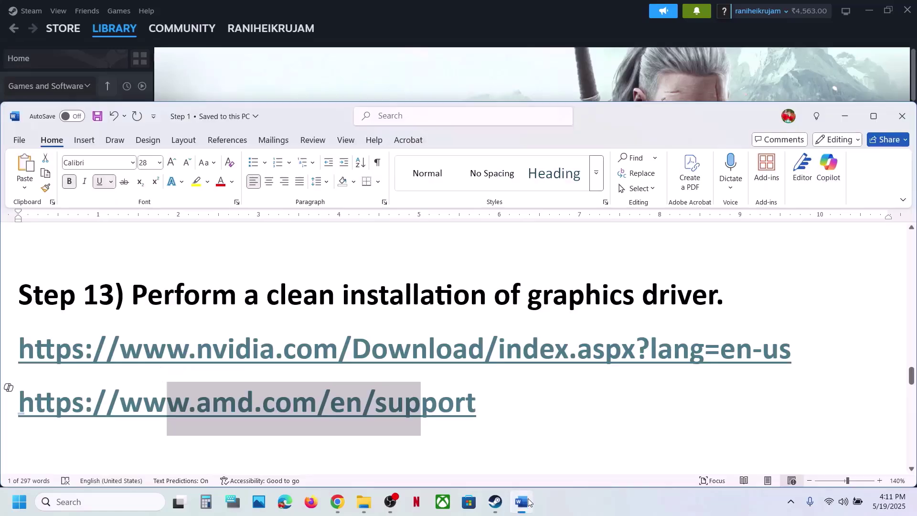
pyautogui.click(73, 406)
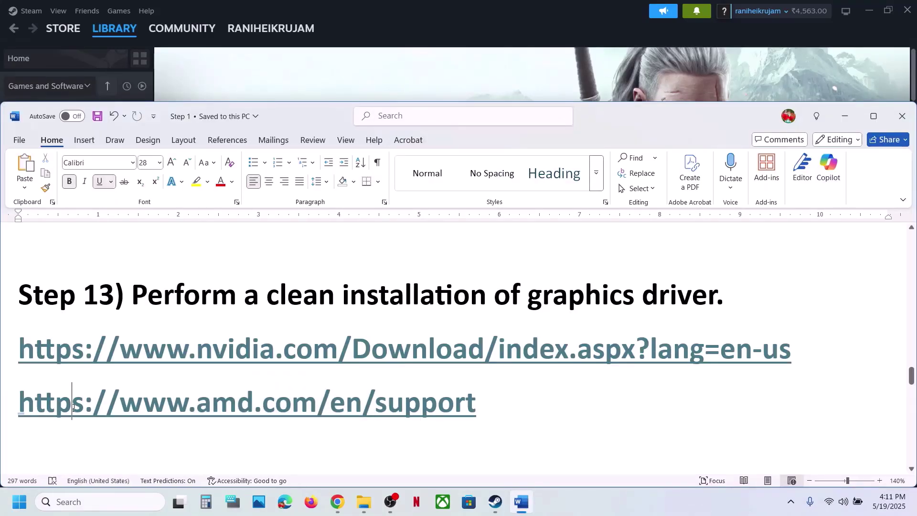
pyautogui.moveTo(51, 406); pyautogui.dragTo(467, 402)
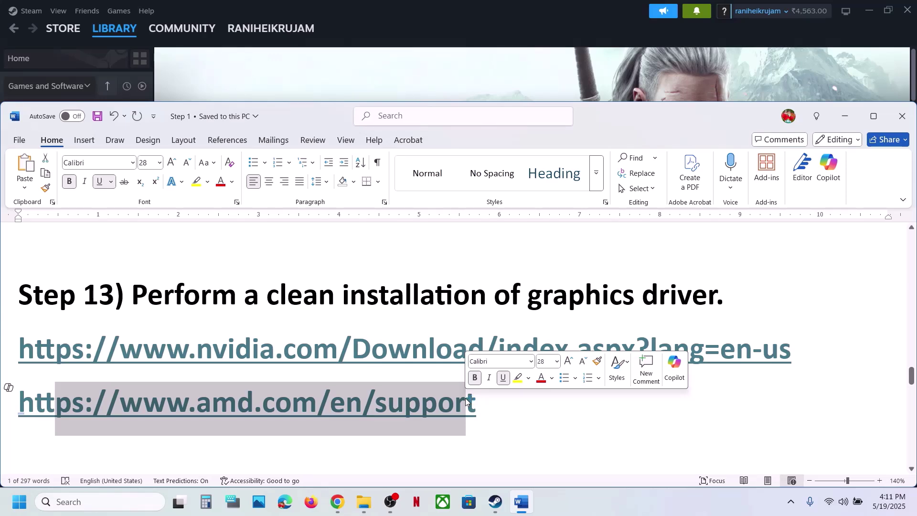
# Correct the stray "v" in the Step 14 heading to "graphics" so it reads "dedicated graphics card".
pyautogui.scroll(-3, 381, 412)
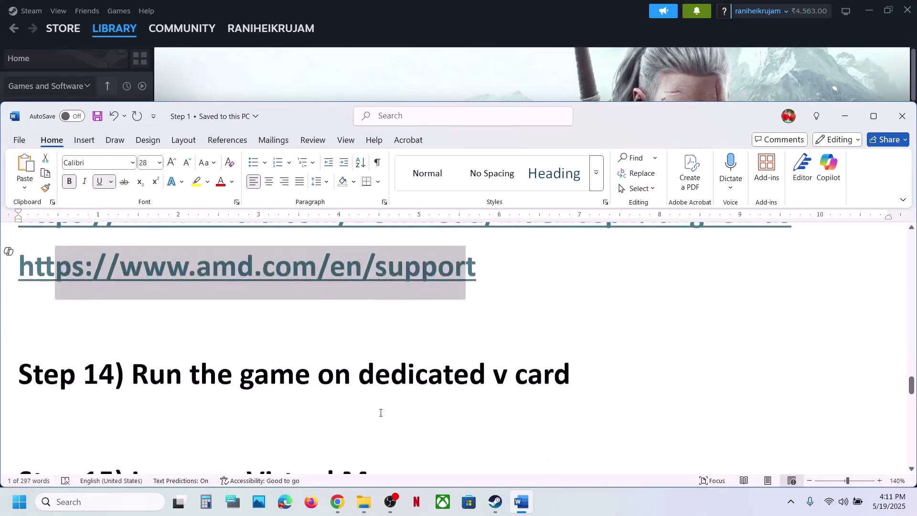
pyautogui.click(508, 363)
pyautogui.press('BackSpace')
pyautogui.write('grap')
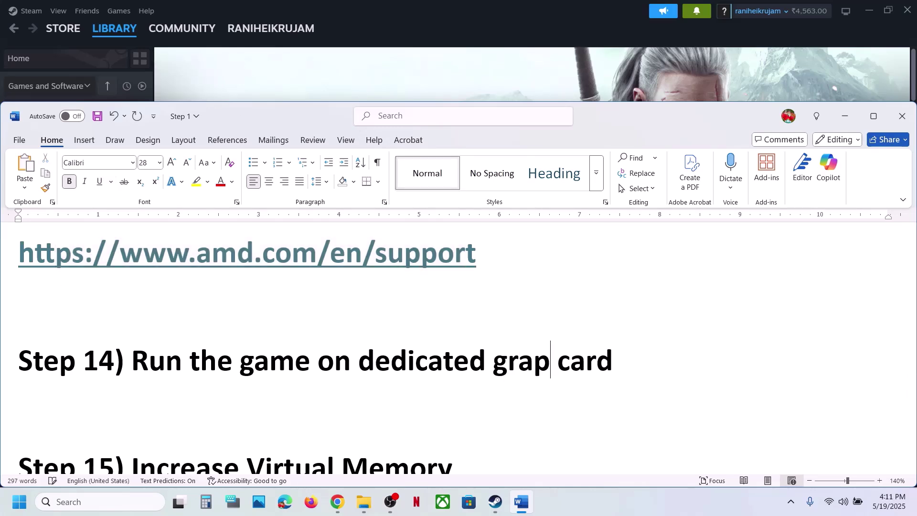
pyautogui.write('hics')
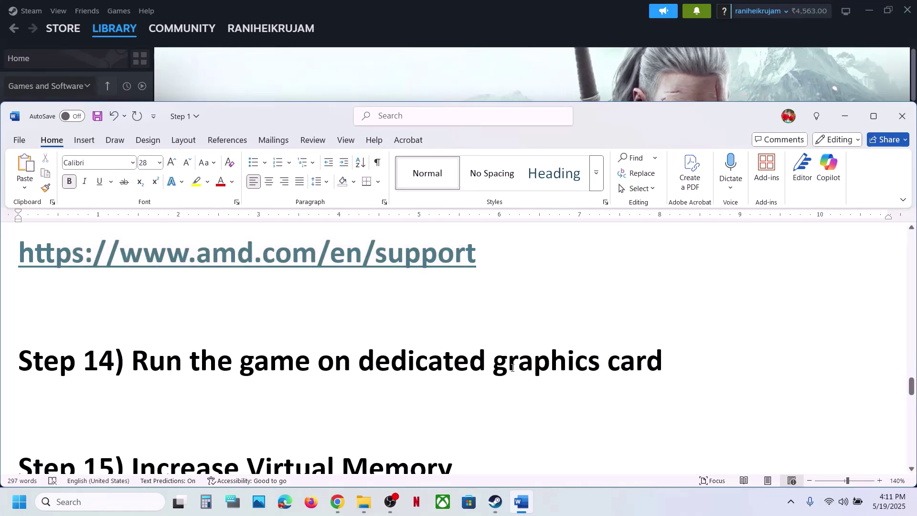
pyautogui.doubleClick(531, 367)
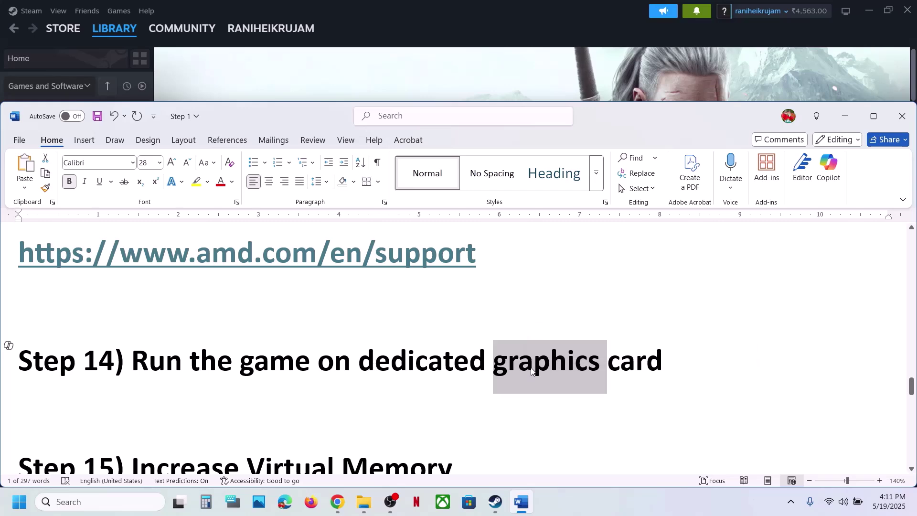
# Search Windows for "graphics" and open the Graphics settings.
pyautogui.click(136, 502)
pyautogui.write('graphics')
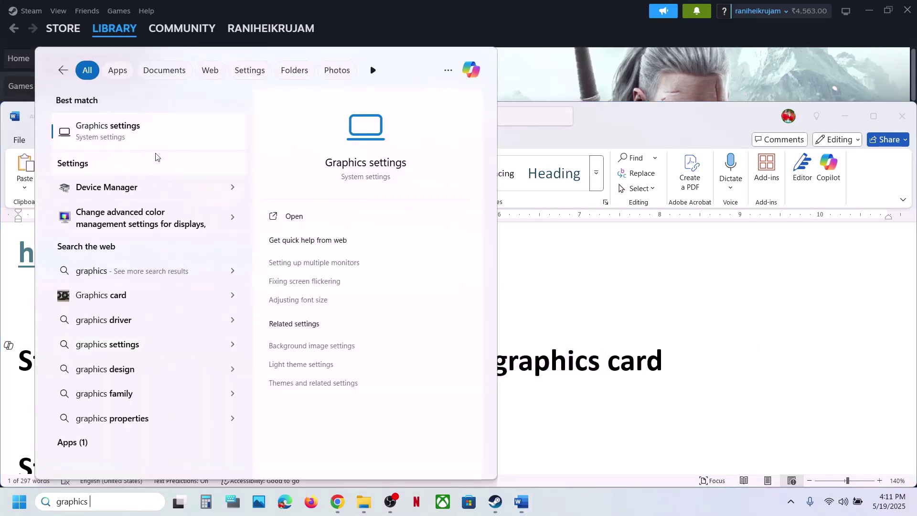
pyautogui.click(146, 142)
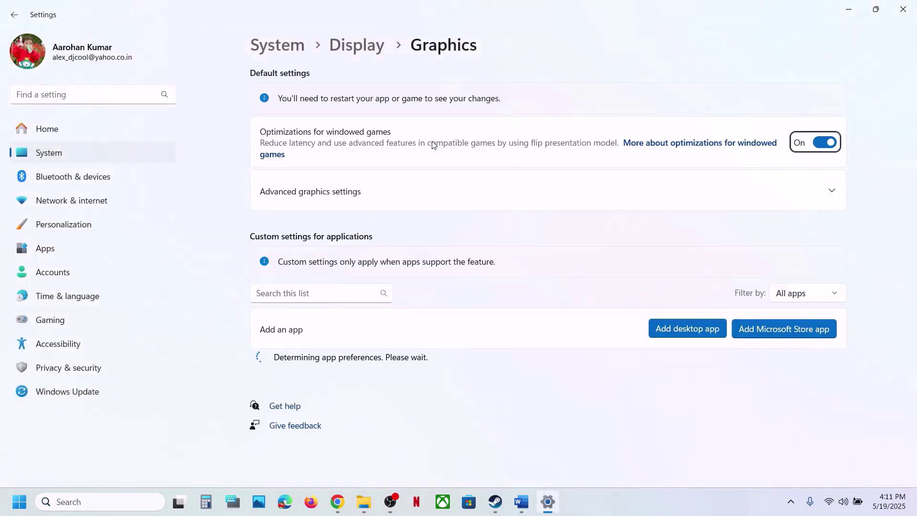
# Add witcher3 from The Witcher 3\bin\x64 in the Steam common folder as a desktop app in the custom graphics settings.
pyautogui.click(662, 328)
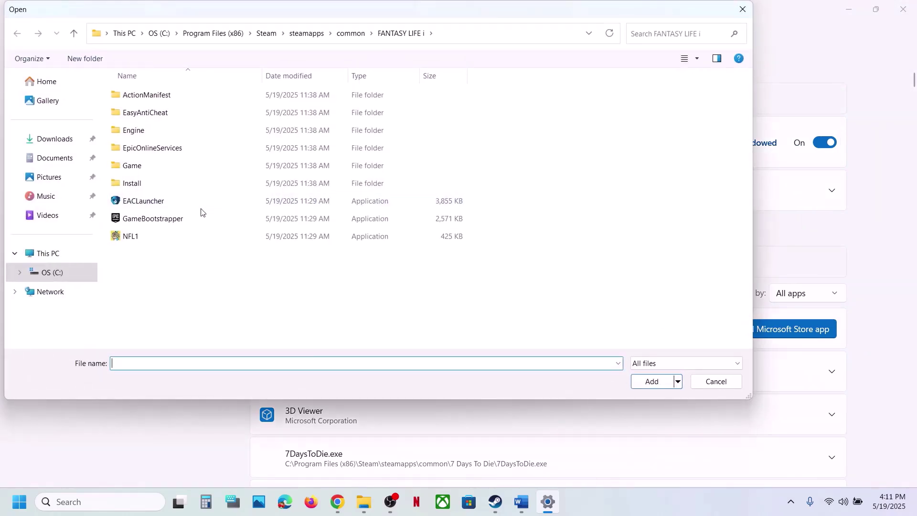
pyautogui.click(340, 35)
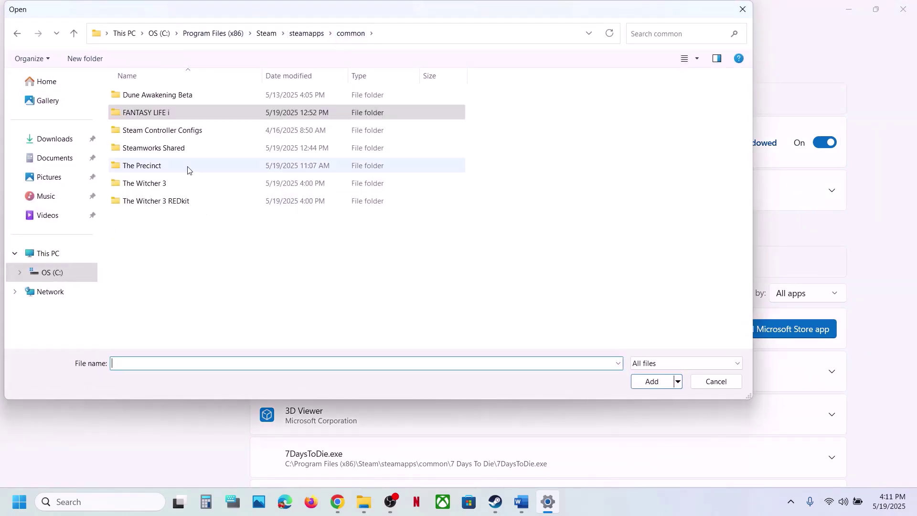
pyautogui.doubleClick(157, 185)
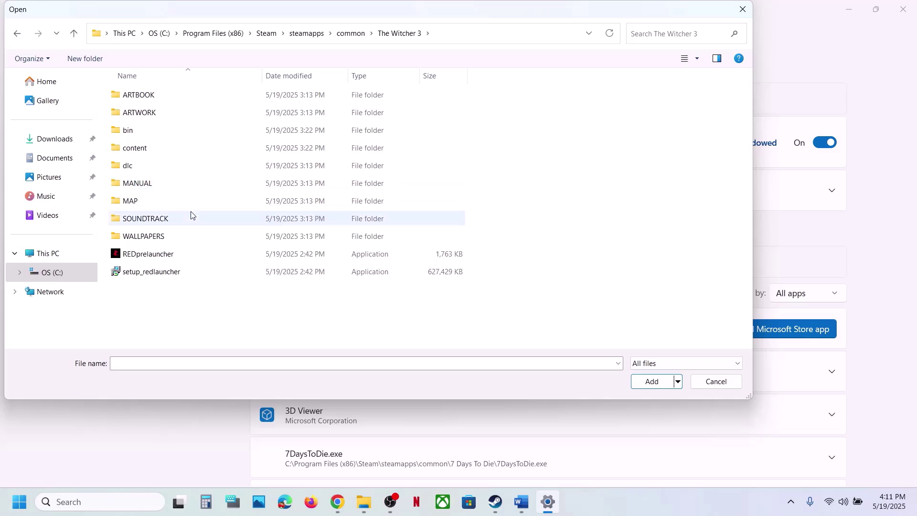
pyautogui.click(148, 254)
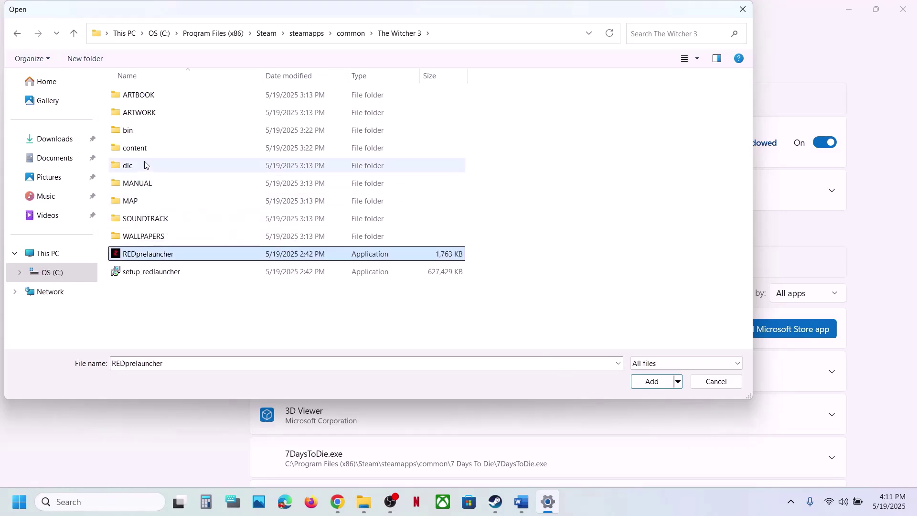
pyautogui.doubleClick(121, 126)
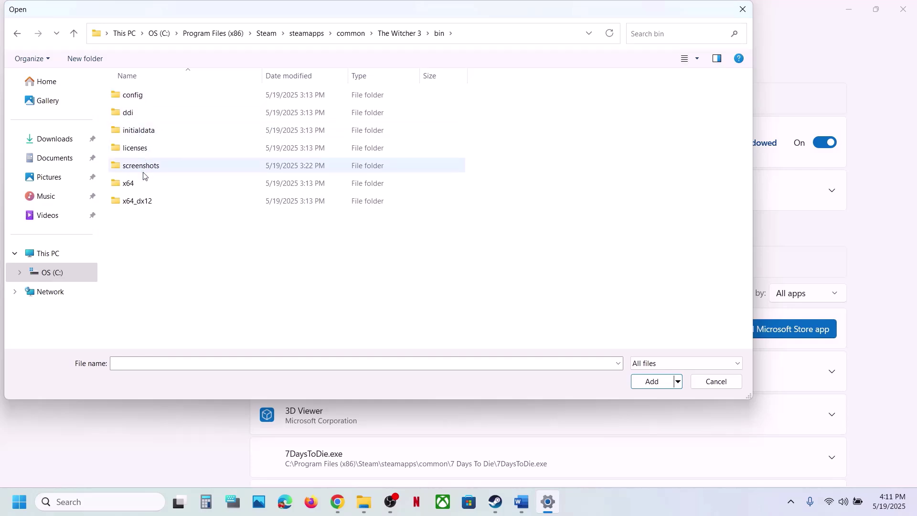
pyautogui.doubleClick(136, 116)
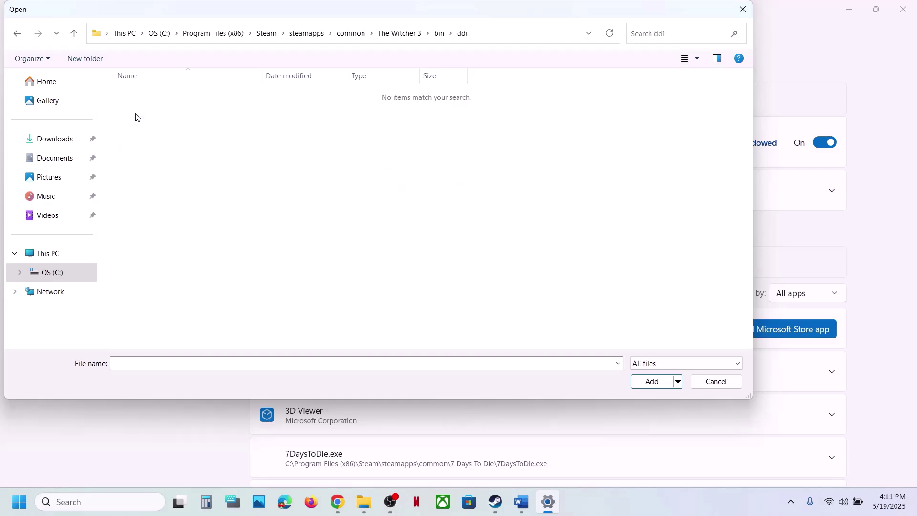
pyautogui.click(73, 33)
pyautogui.doubleClick(142, 183)
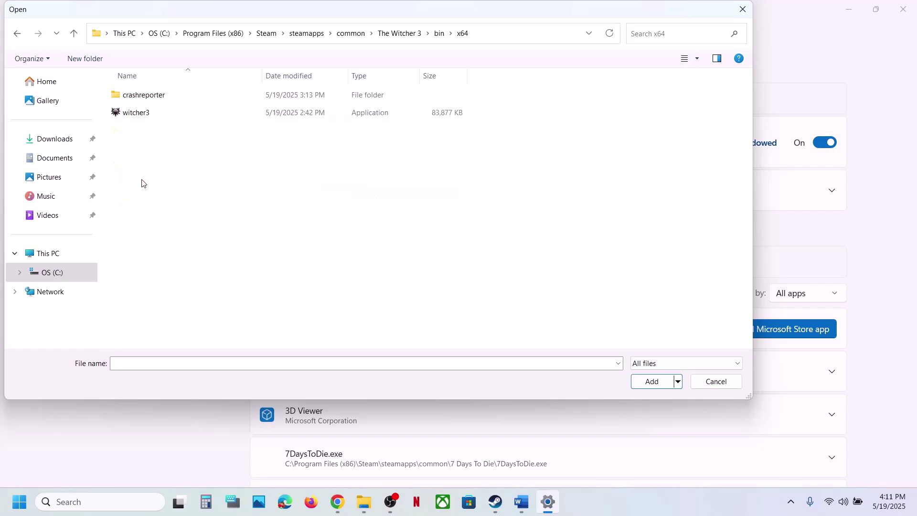
pyautogui.click(153, 113)
pyautogui.click(647, 381)
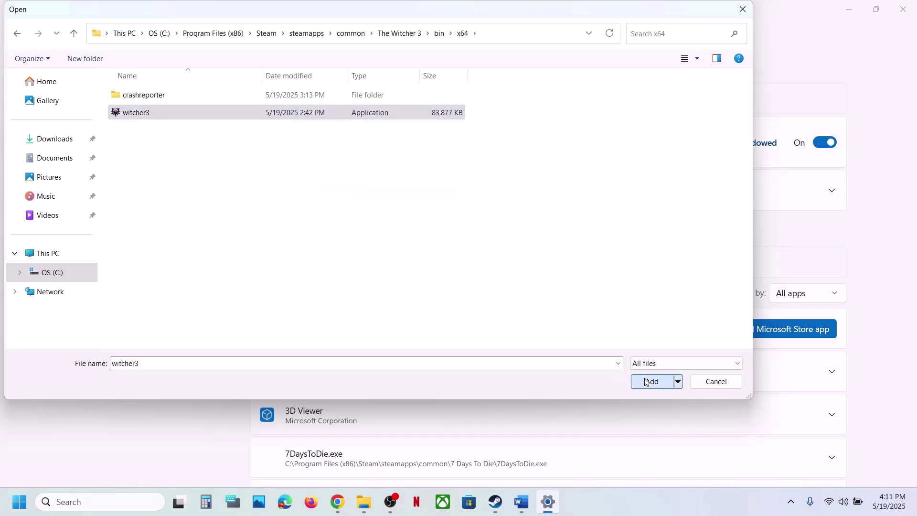
# Set the GPU preference of The Witcher 3 entry in bin\x64 to High Performance (NVIDIA GeForce RTX 3050 Laptop GPU).
pyautogui.scroll(-20, 426, 380)
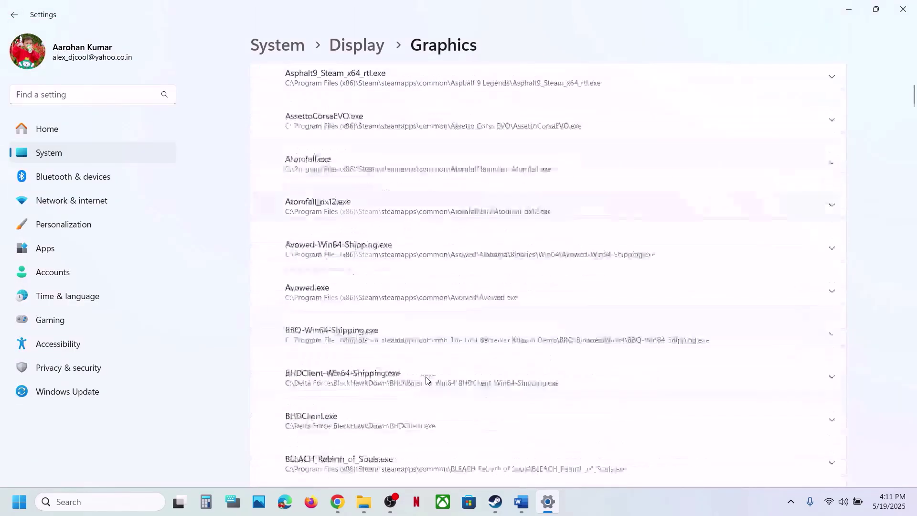
pyautogui.scroll(-20, 426, 379)
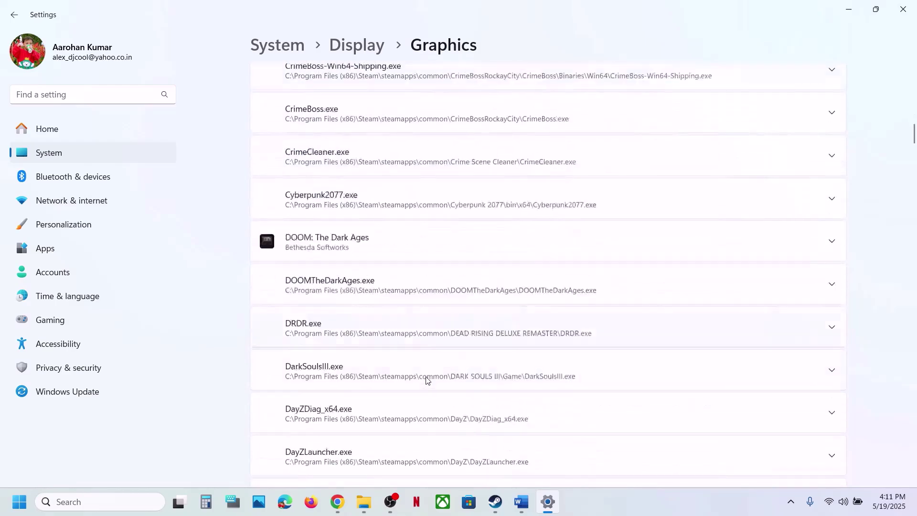
pyautogui.scroll(-20, 426, 380)
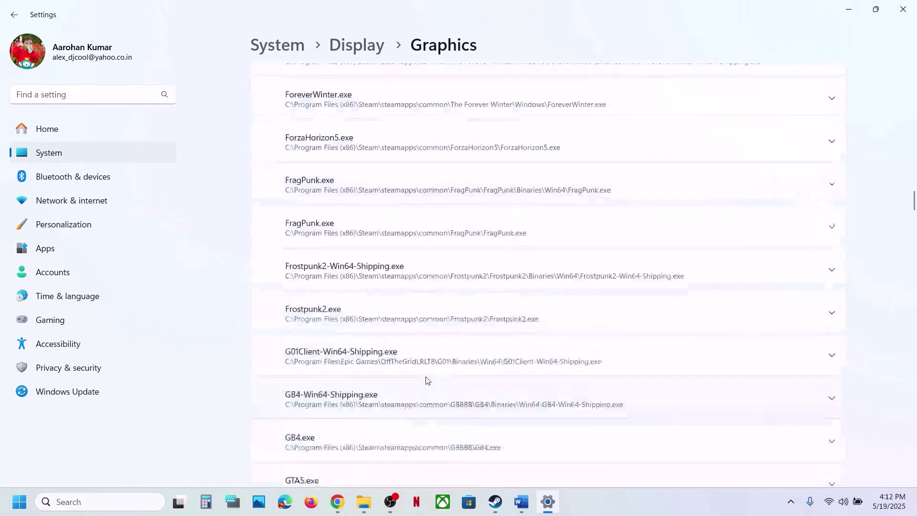
pyautogui.scroll(-20, 426, 379)
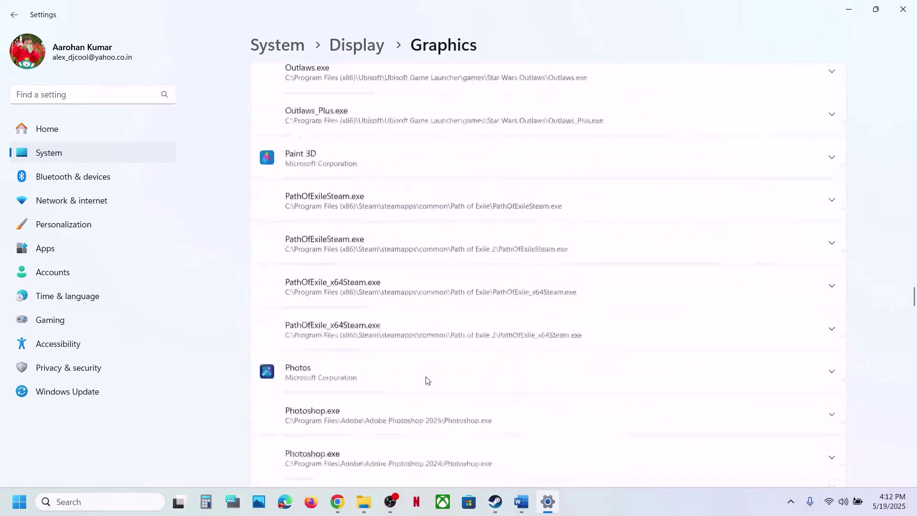
pyautogui.scroll(-20, 427, 380)
pyautogui.scroll(20, 426, 379)
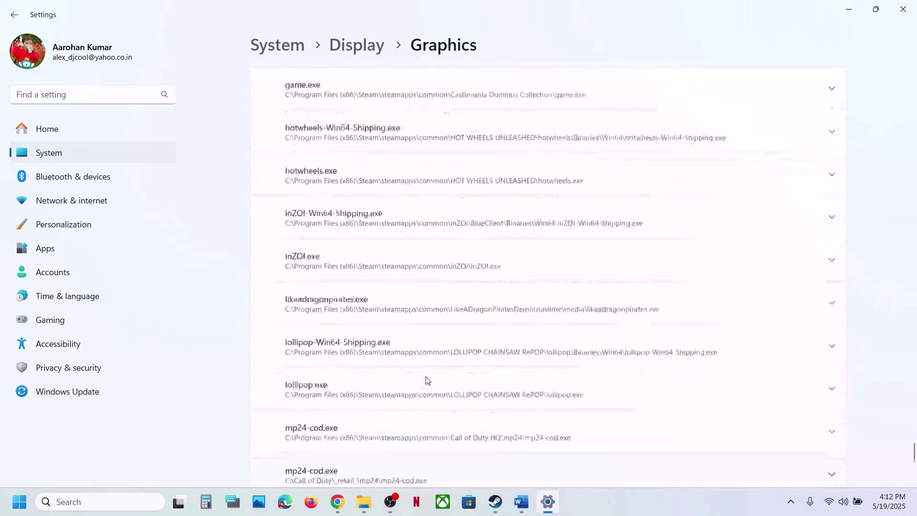
pyautogui.scroll(20, 427, 379)
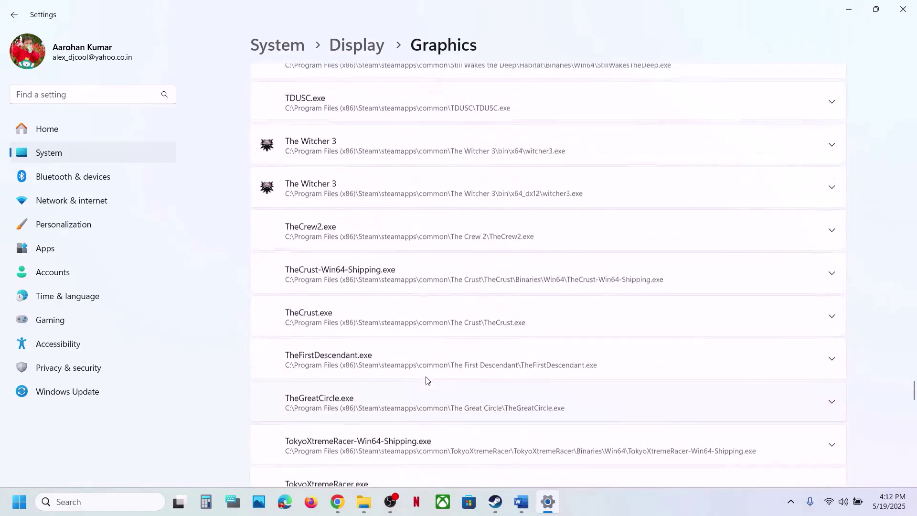
pyautogui.scroll(1, 471, 329)
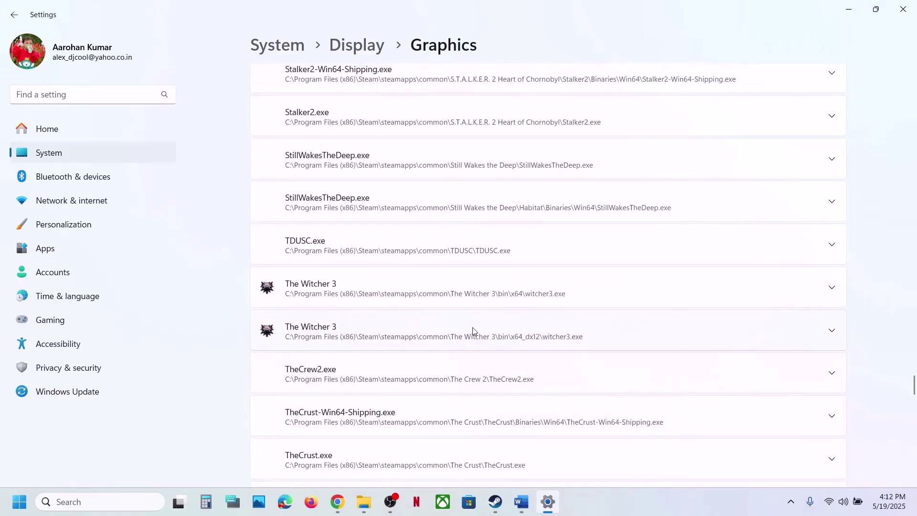
pyautogui.click(559, 301)
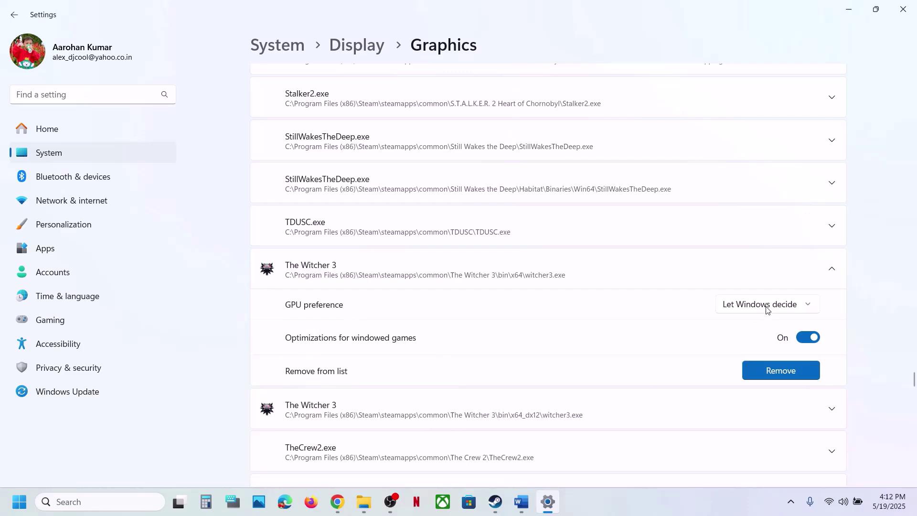
pyautogui.click(764, 307)
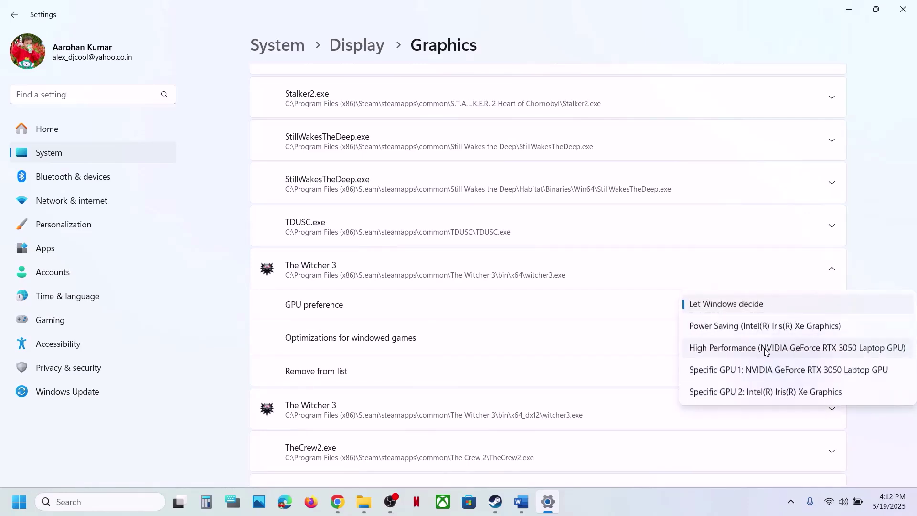
pyautogui.click(787, 350)
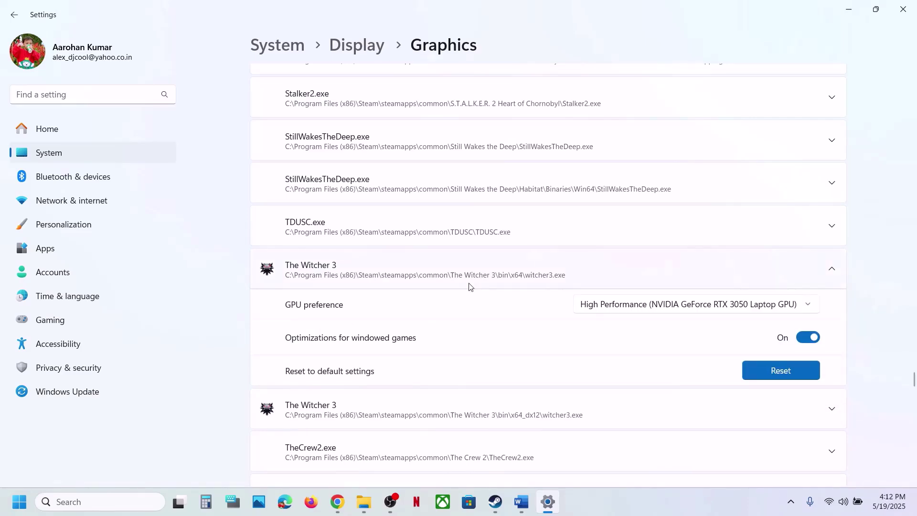
# Try to add witcher3 from The Witcher 3\bin\x64_dx12 as another desktop app in the custom graphics settings.
pyautogui.scroll(20, 468, 285)
pyautogui.scroll(20, 469, 286)
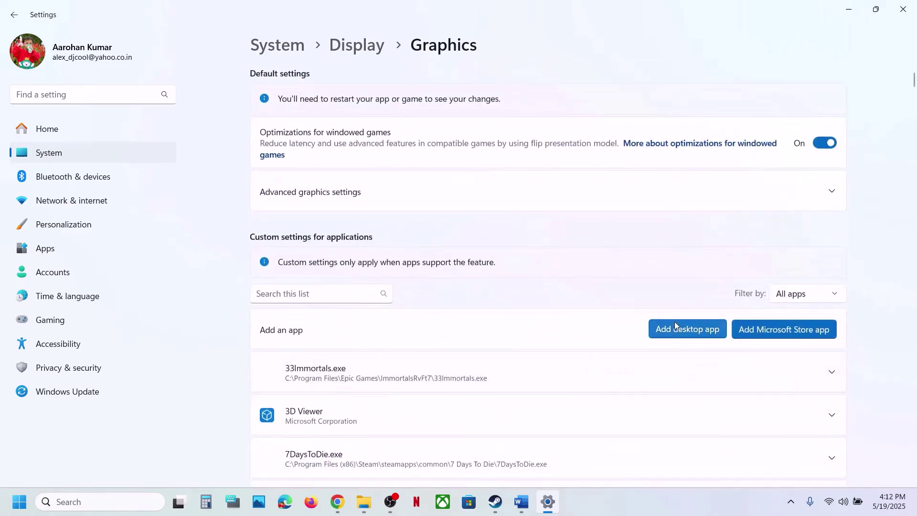
pyautogui.click(674, 321)
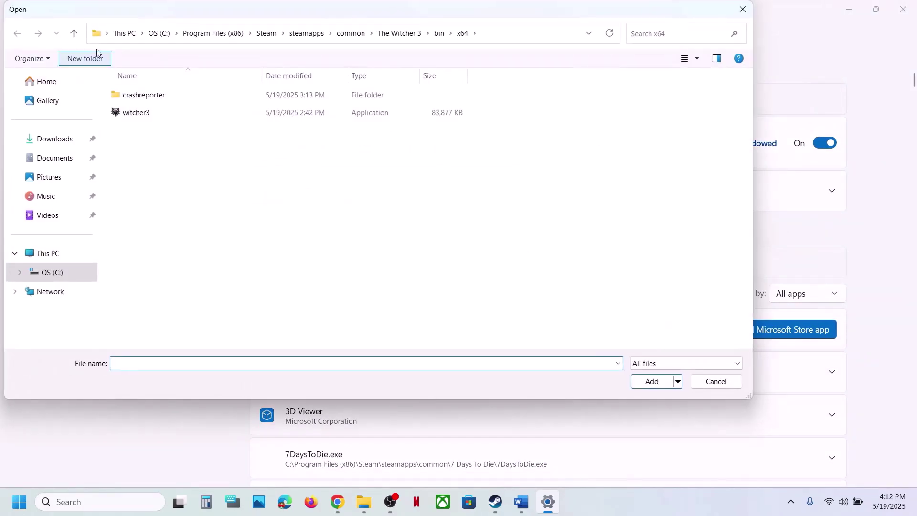
pyautogui.click(73, 33)
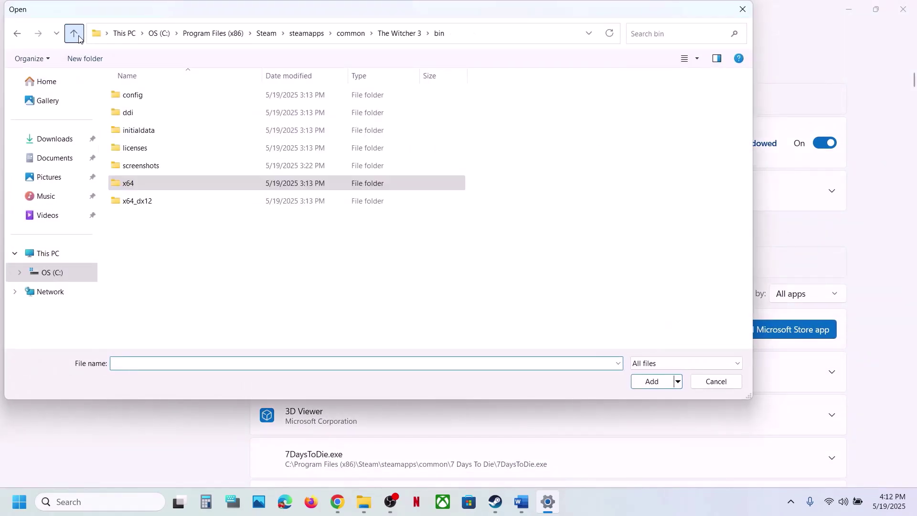
pyautogui.doubleClick(152, 199)
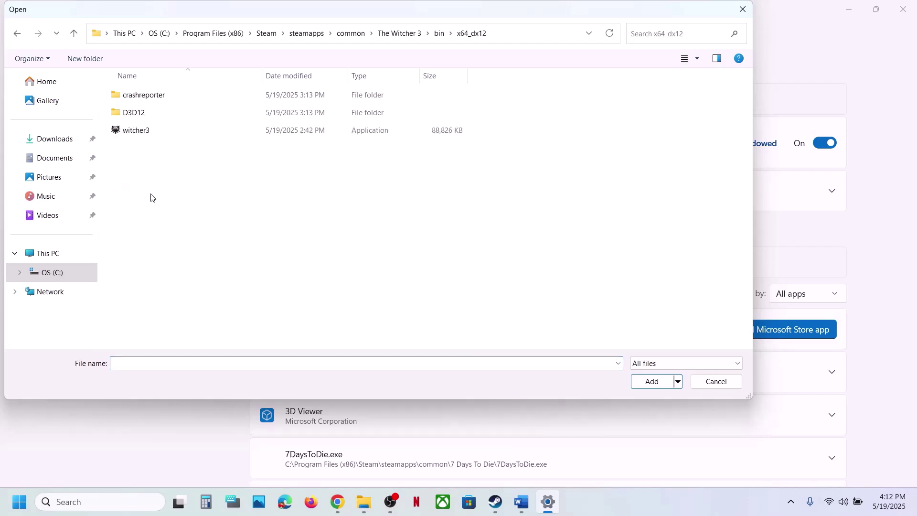
pyautogui.click(160, 130)
pyautogui.click(645, 381)
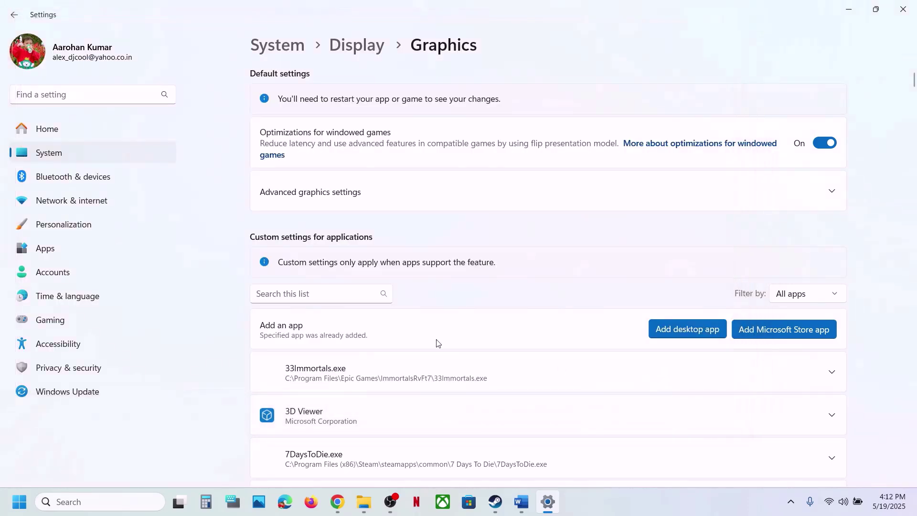
# Set the bin\x64_dx12 Witcher 3 entry's GPU preference to High Performance (NVIDIA GeForce RTX 3050 Laptop GPU) and close Settings.
pyautogui.scroll(-20, 436, 342)
pyautogui.scroll(-20, 436, 342)
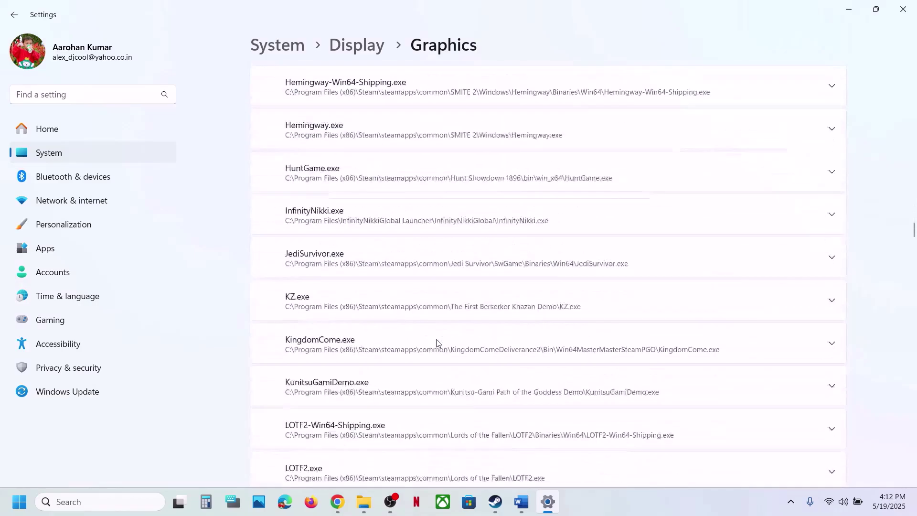
pyautogui.scroll(-20, 435, 342)
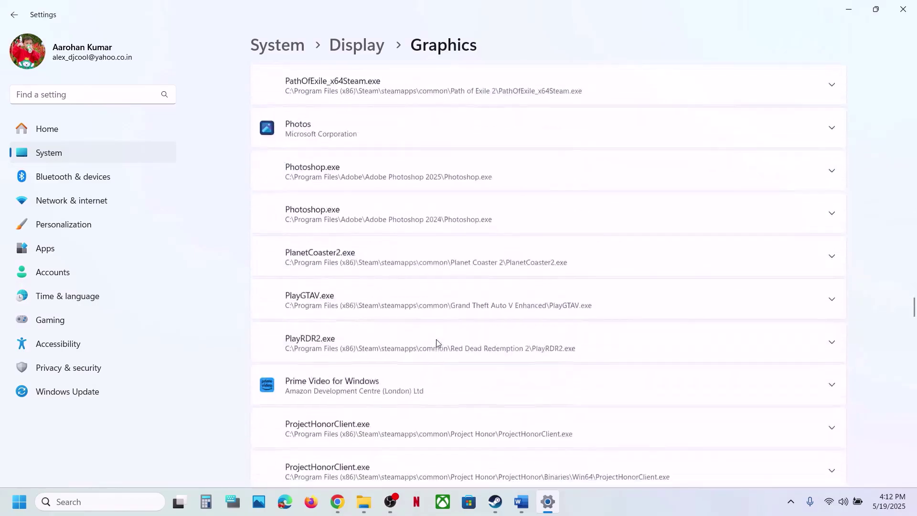
pyautogui.scroll(-10, 435, 342)
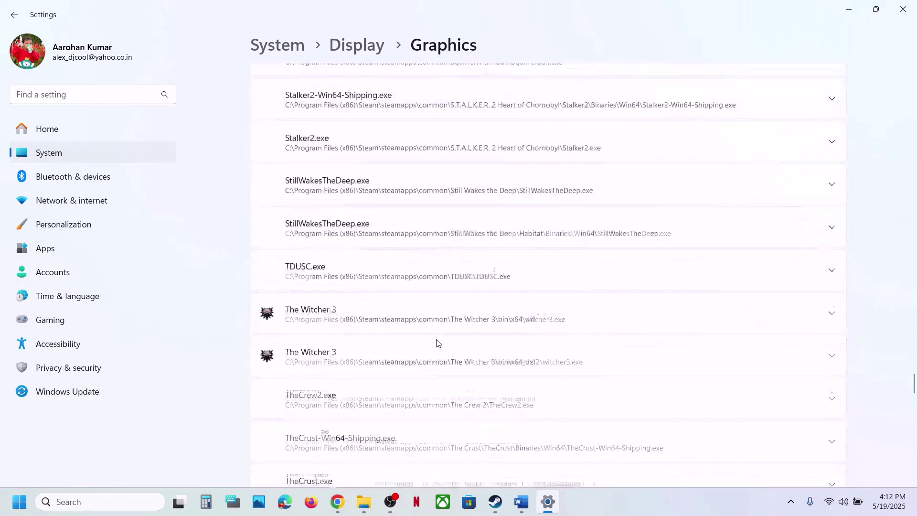
pyautogui.click(344, 231)
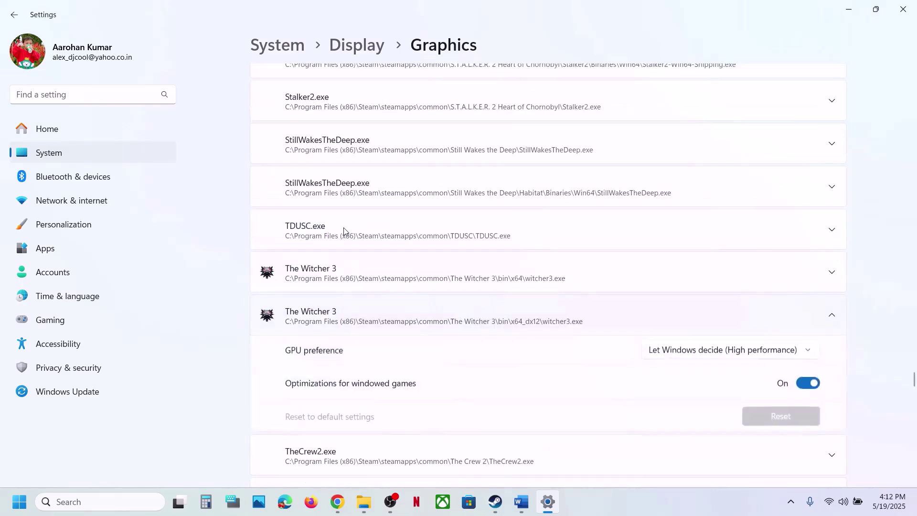
pyautogui.click(714, 355)
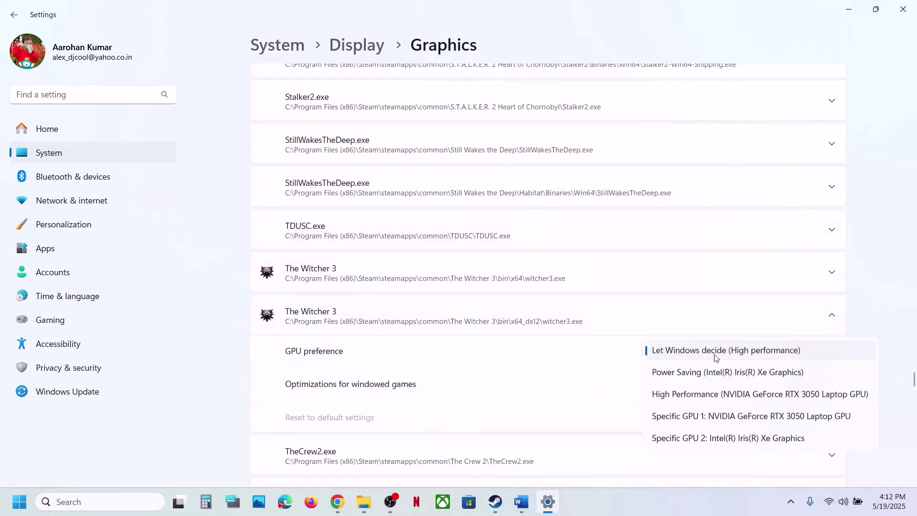
pyautogui.click(693, 396)
pyautogui.click(904, 11)
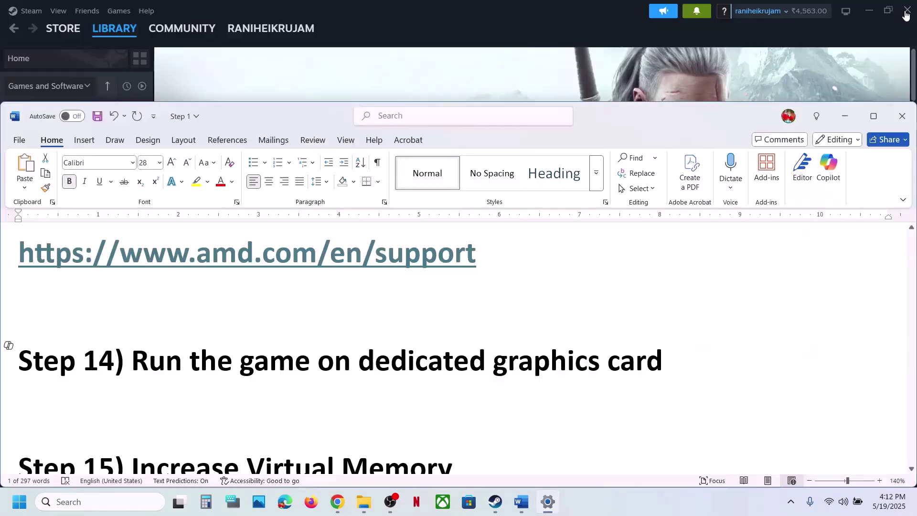
# Copy "View Advanced system settings" from the Word document, search Windows for it and open System Properties.
pyautogui.scroll(-4, 283, 412)
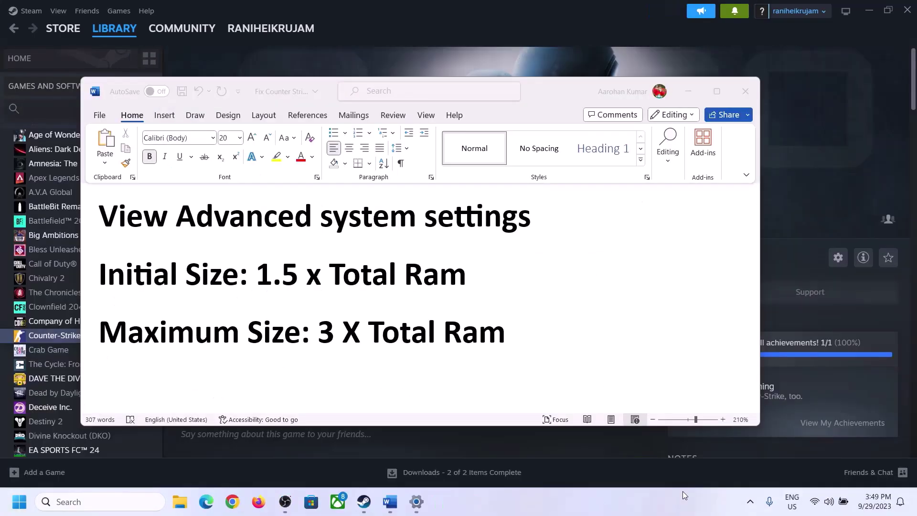
pyautogui.click(169, 213)
pyautogui.moveTo(110, 219); pyautogui.dragTo(500, 232)
pyautogui.hotkey('ctrl', 'c')
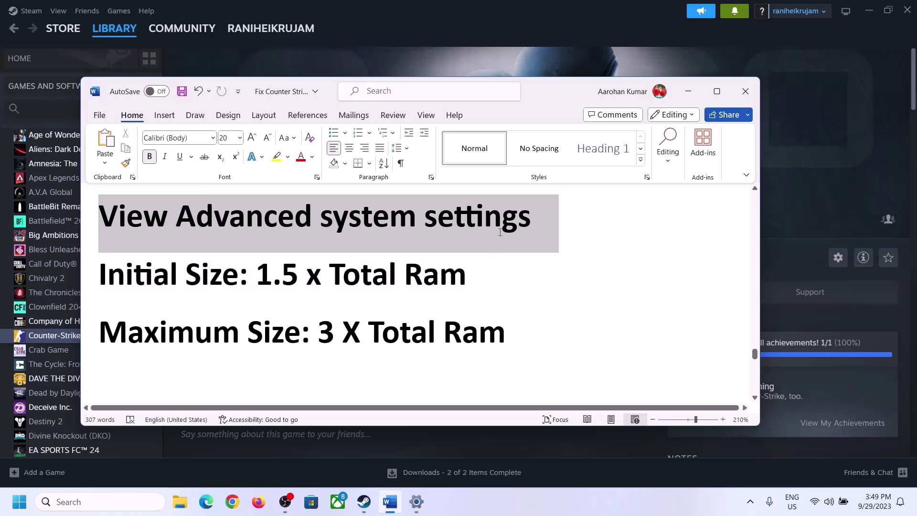
pyautogui.click(110, 501)
pyautogui.hotkey('ctrl', 'v')
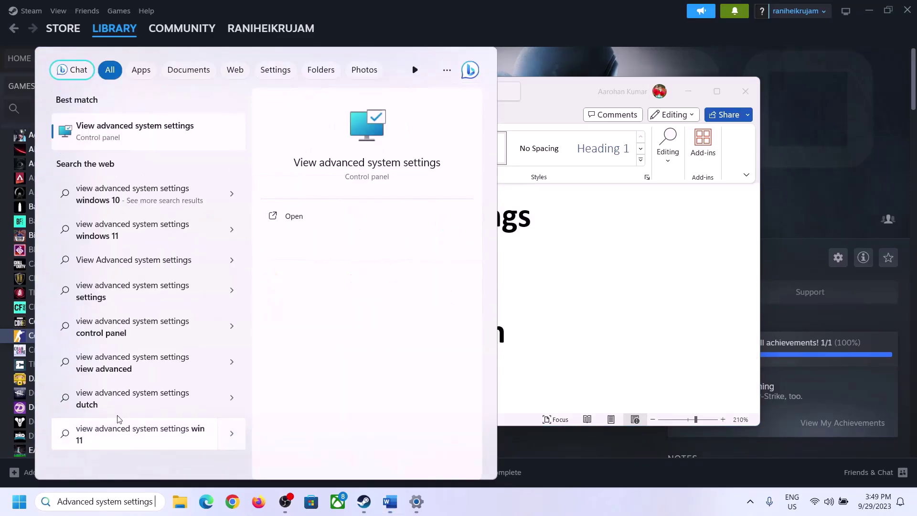
pyautogui.click(129, 140)
pyautogui.moveTo(190, 94); pyautogui.dragTo(410, 165)
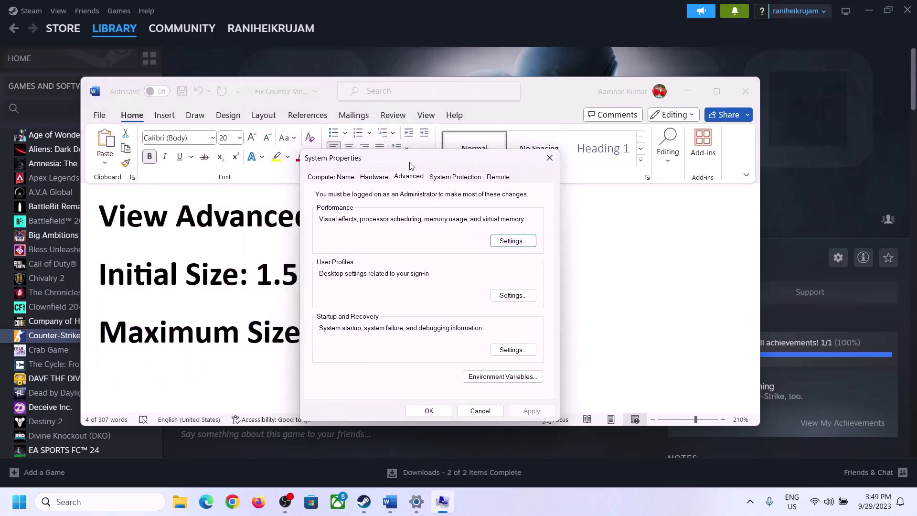
# Open the Virtual Memory dialog from the advanced Performance Options.
pyautogui.click(512, 241)
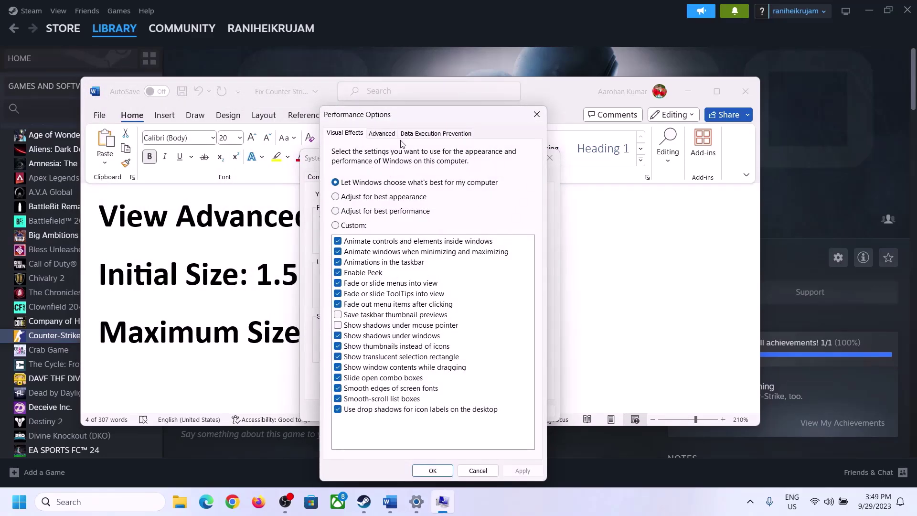
pyautogui.click(382, 133)
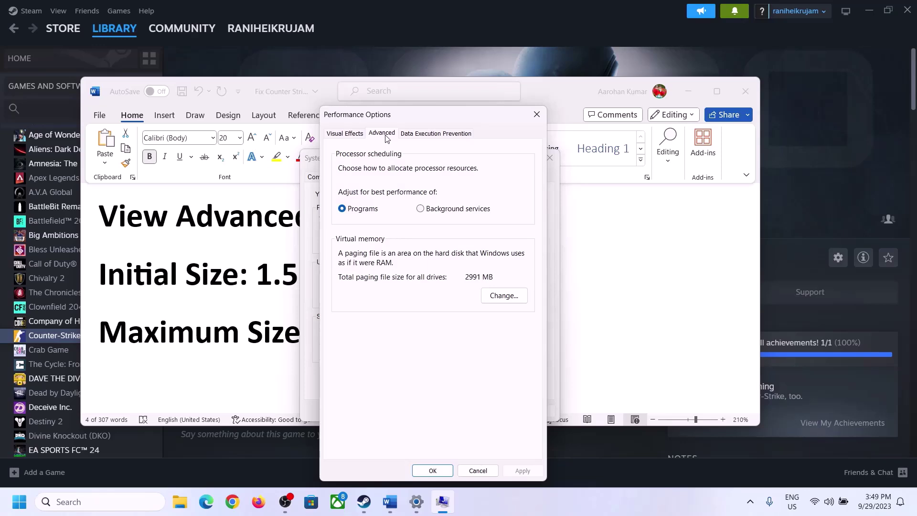
pyautogui.click(494, 294)
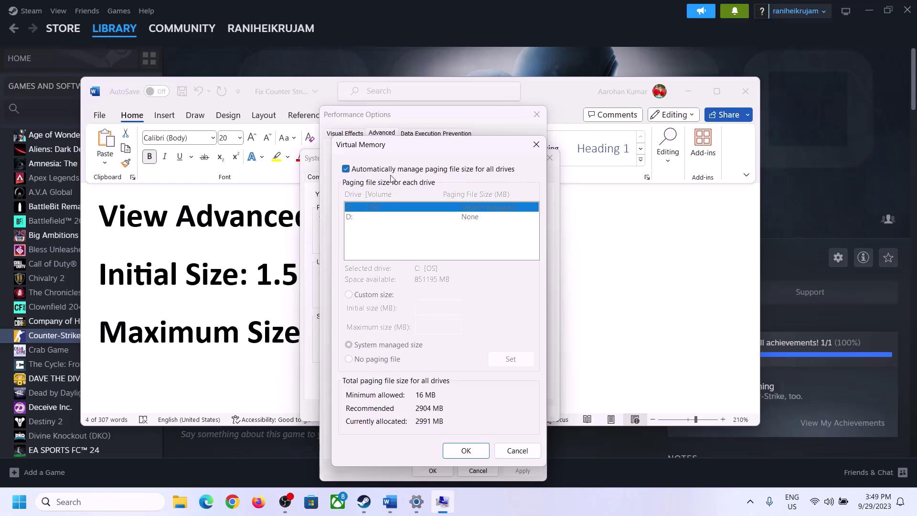
# Turn off automatic paging file management for all drives and choose a custom size for drive C:.
pyautogui.click(346, 169)
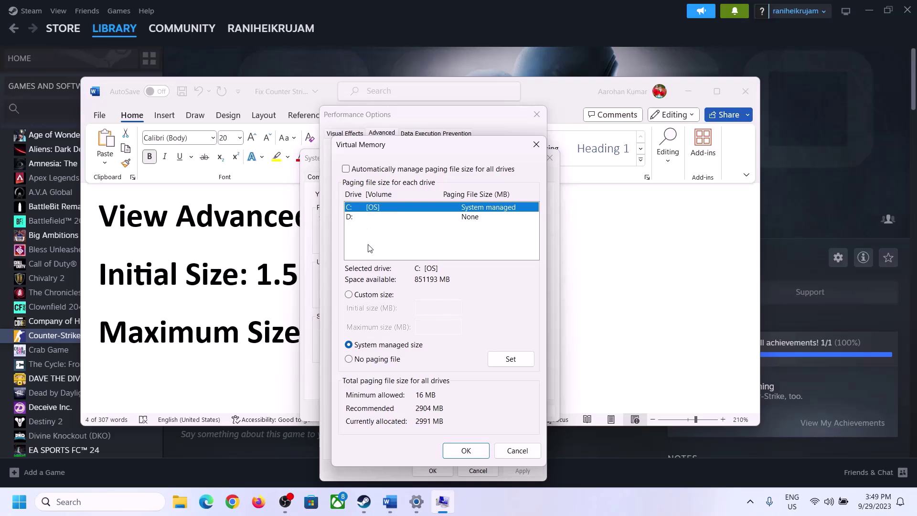
pyautogui.click(349, 296)
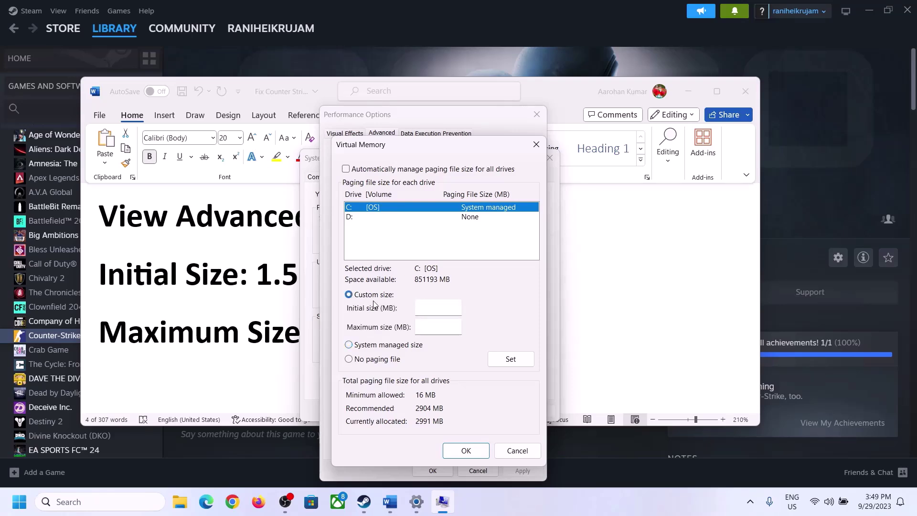
pyautogui.click(439, 307)
# Highlight the initial size formula "1.5 x Total Ram" in the Word document and check the installed RAM in the system's About settings.
pyautogui.click(254, 287)
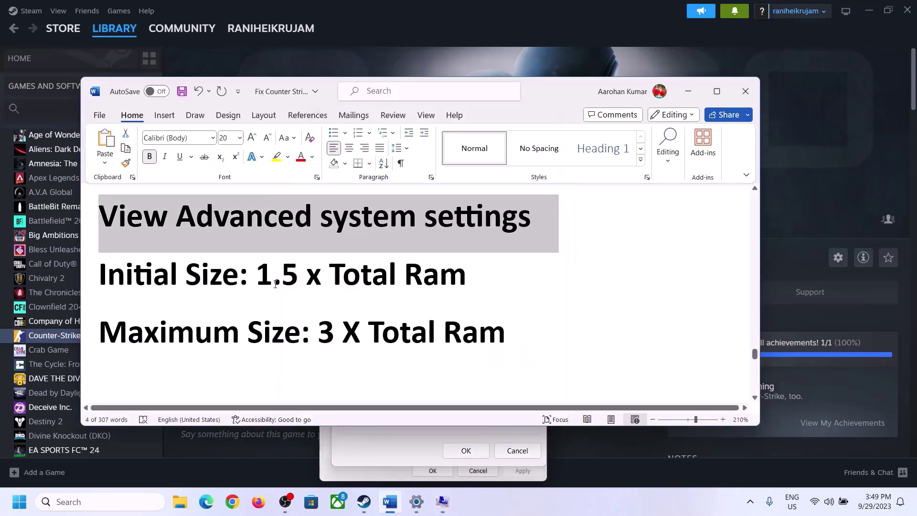
pyautogui.moveTo(275, 274); pyautogui.dragTo(425, 285)
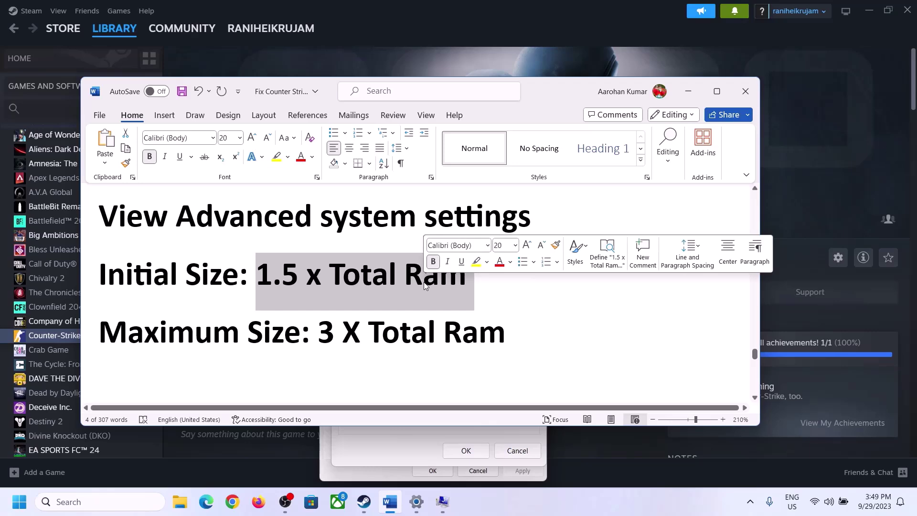
pyautogui.click(416, 502)
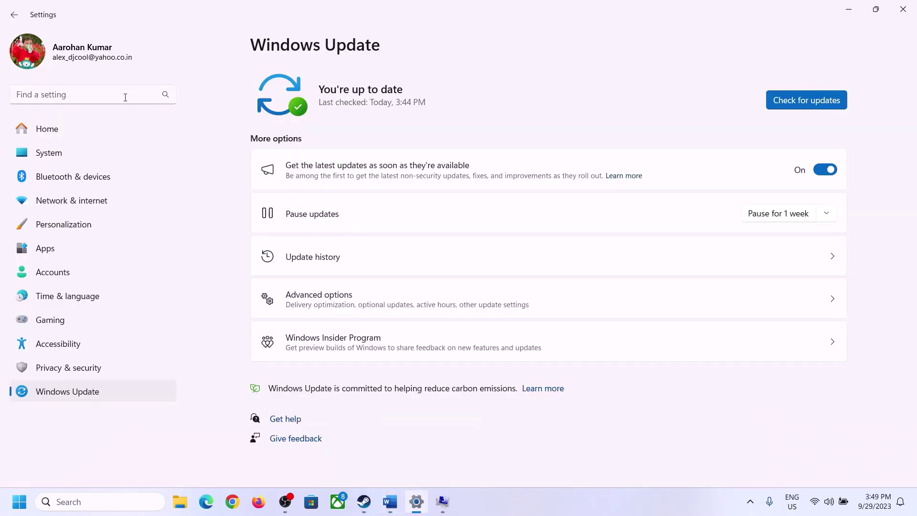
pyautogui.click(43, 153)
pyautogui.scroll(-10, 329, 391)
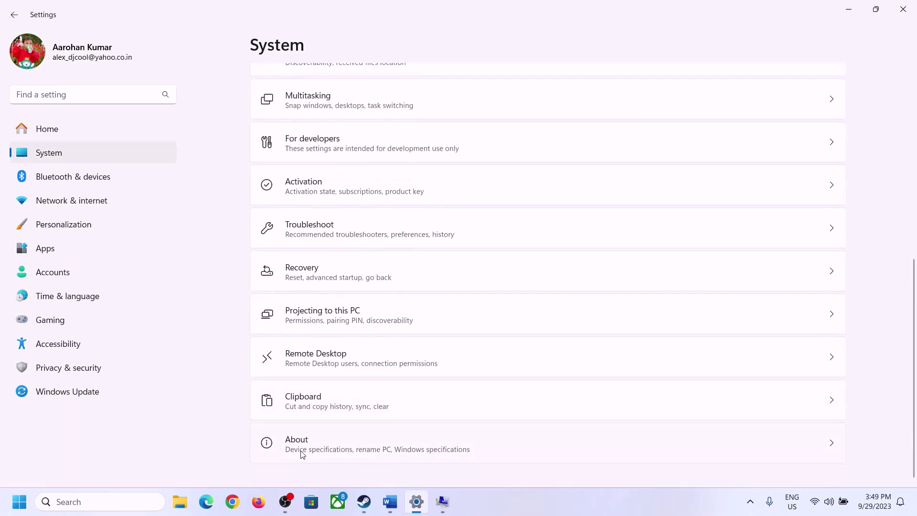
pyautogui.click(302, 450)
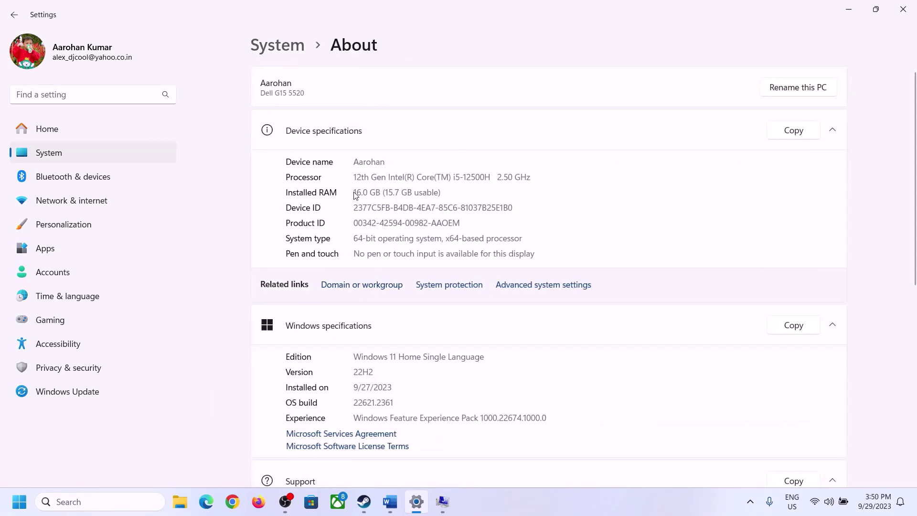
# Highlight the installed RAM figure in the About settings and bring the Virtual Memory dialog back into view.
pyautogui.moveTo(361, 191); pyautogui.dragTo(349, 194)
pyautogui.click(369, 194)
pyautogui.moveTo(362, 192); pyautogui.dragTo(349, 187)
pyautogui.click(441, 502)
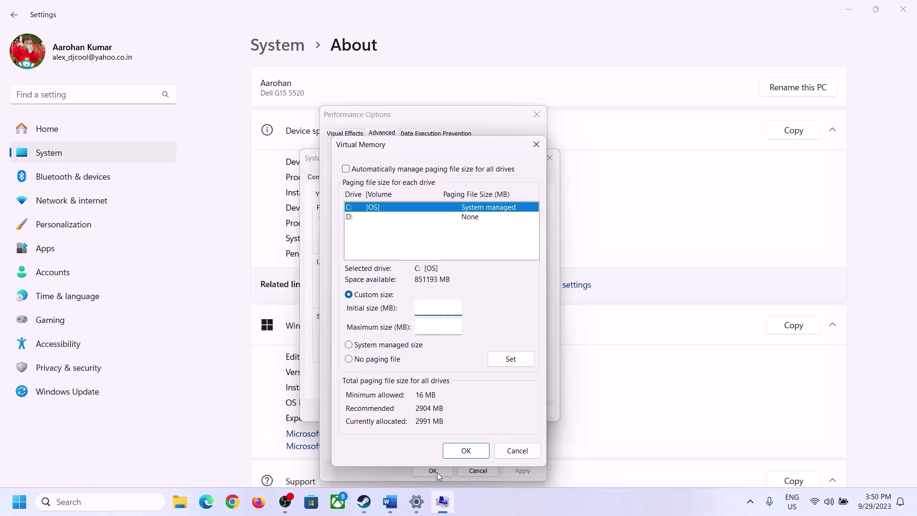
pyautogui.moveTo(414, 504)
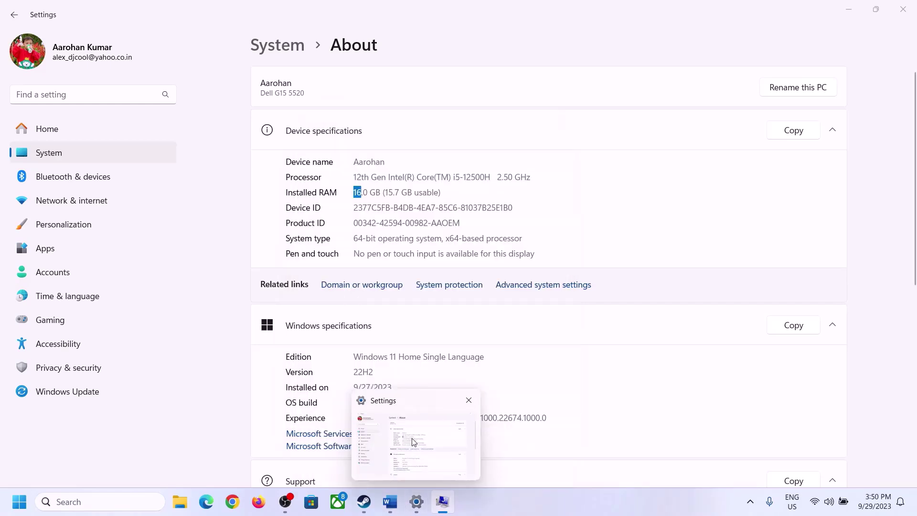
# Open Calculator by running "calc", place it beside the Virtual Memory dialog and bring up the size formulas in the Word document.
pyautogui.press('super+r')
pyautogui.write('calc')
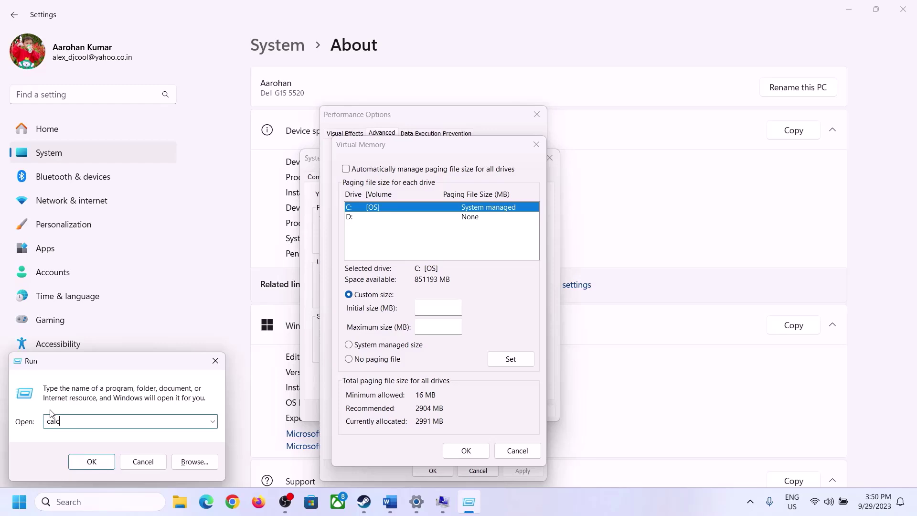
pyautogui.click(90, 461)
pyautogui.moveTo(119, 19); pyautogui.dragTo(673, 159)
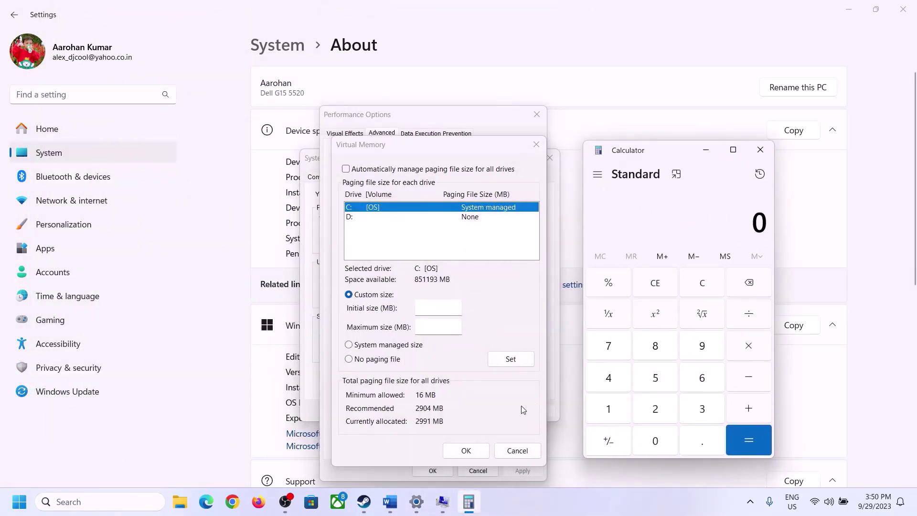
pyautogui.click(389, 506)
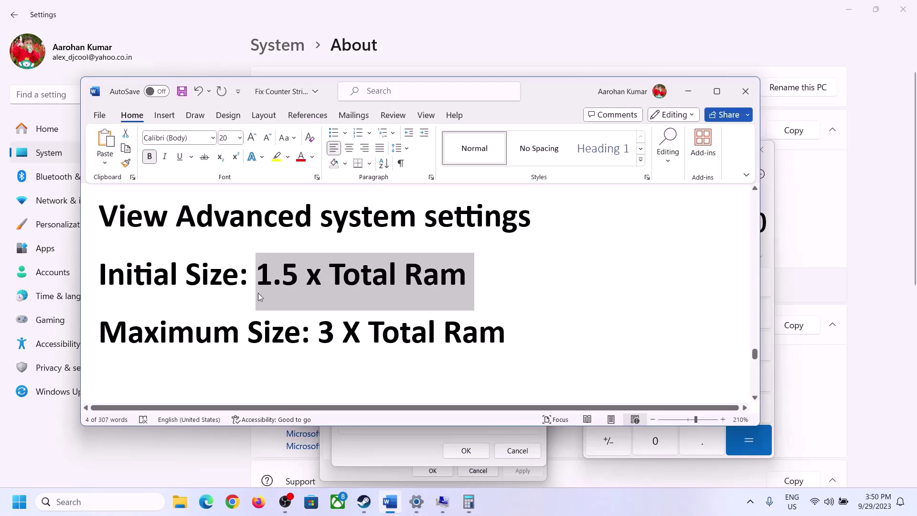
pyautogui.click(475, 501)
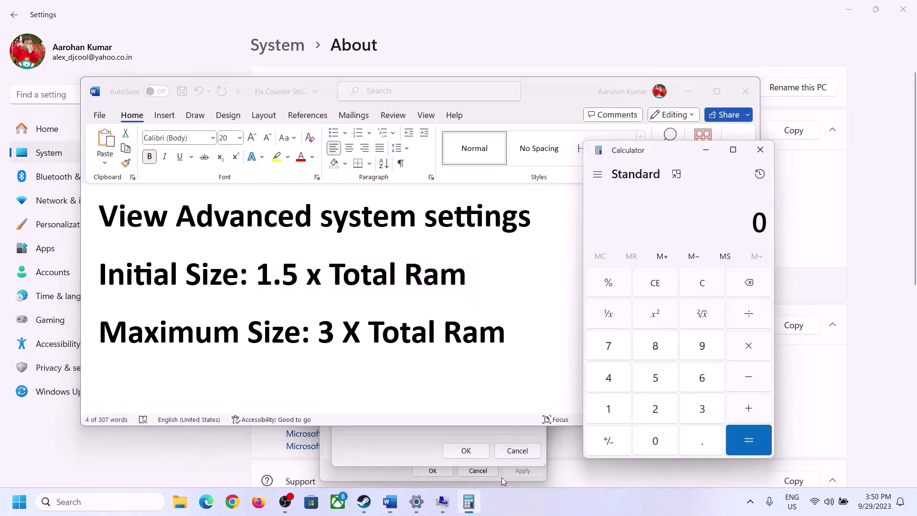
pyautogui.click(610, 411)
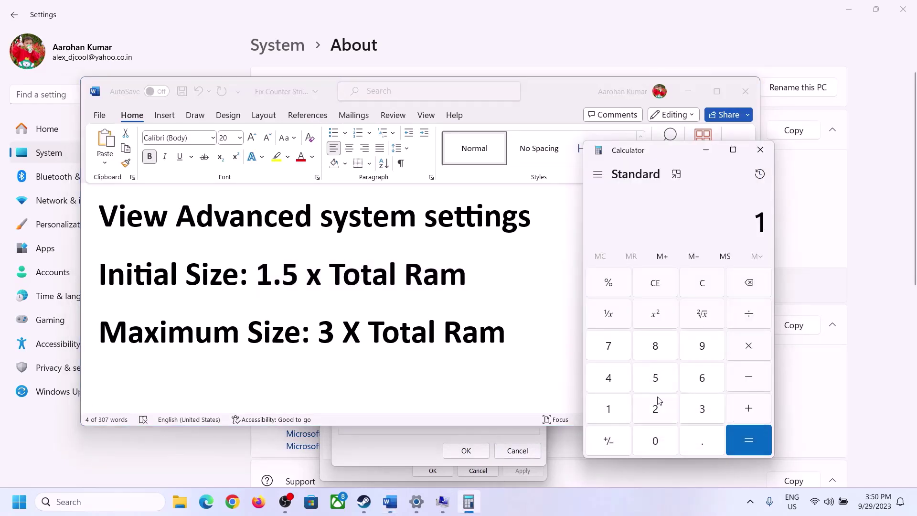
pyautogui.click(699, 383)
pyautogui.click(704, 291)
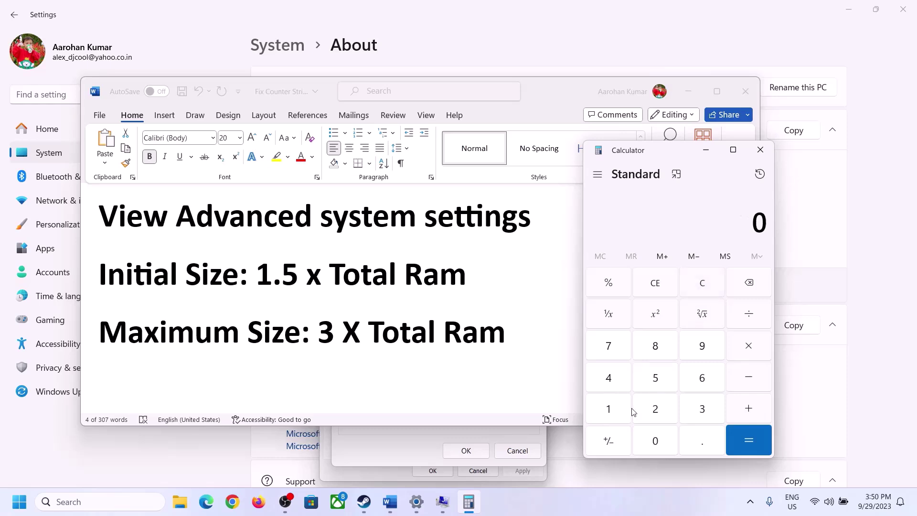
# Convert the installed RAM to megabytes in Calculator by computing 16 × 1024.
pyautogui.click(615, 409)
pyautogui.click(698, 382)
pyautogui.click(748, 352)
pyautogui.click(607, 413)
pyautogui.click(655, 442)
pyautogui.click(655, 409)
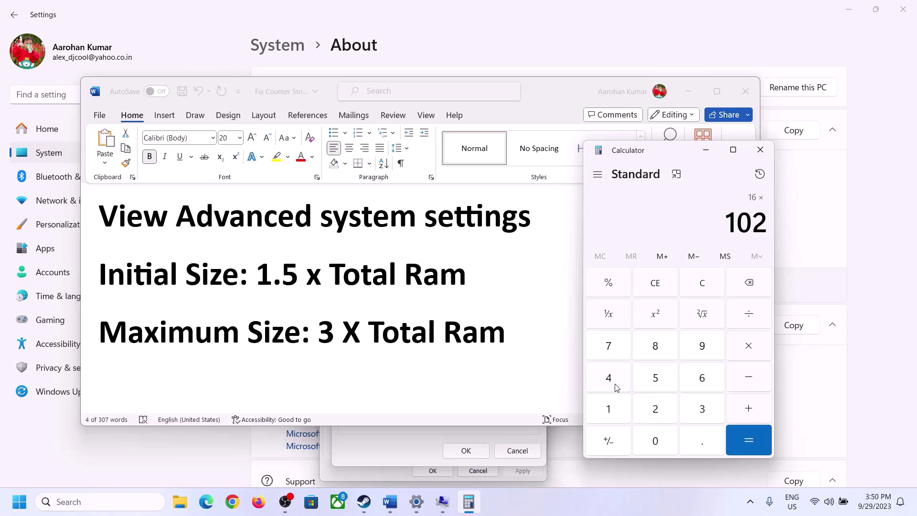
pyautogui.click(615, 385)
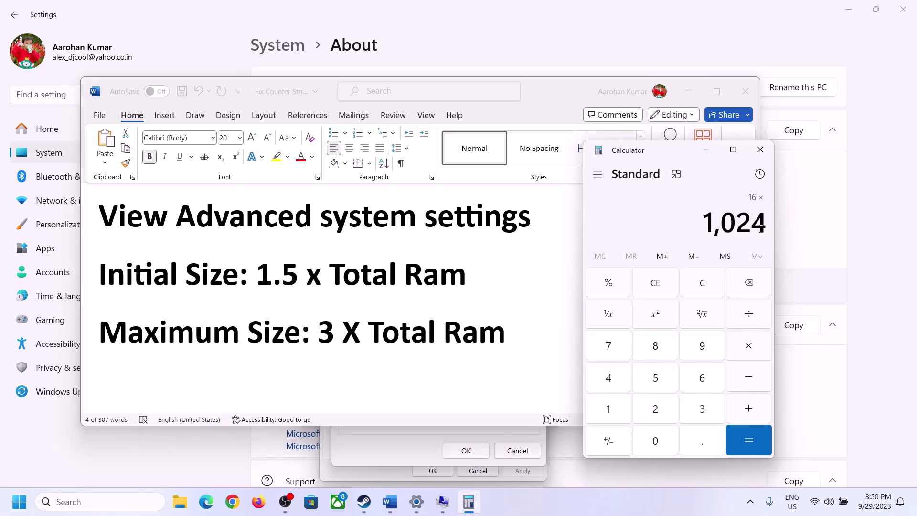
pyautogui.click(748, 440)
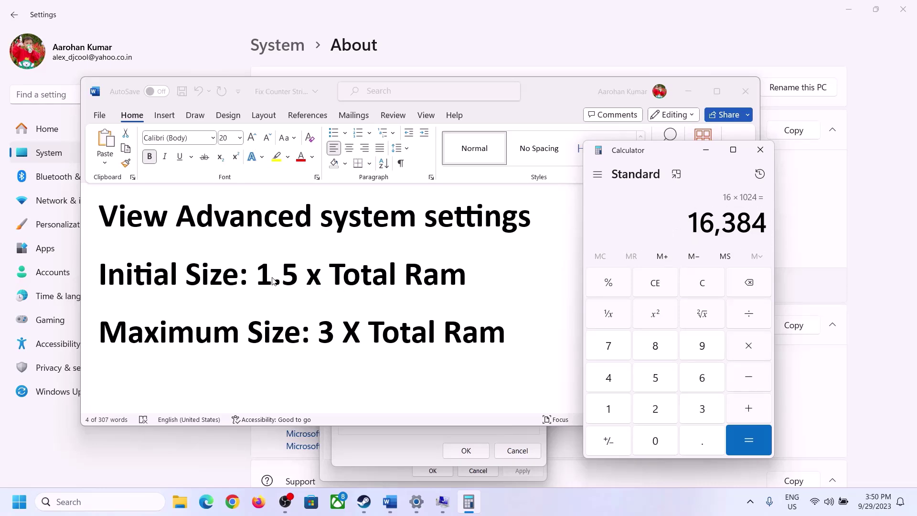
# Multiply the RAM size in megabytes by 1.5 to get the initial paging file size.
pyautogui.click(748, 346)
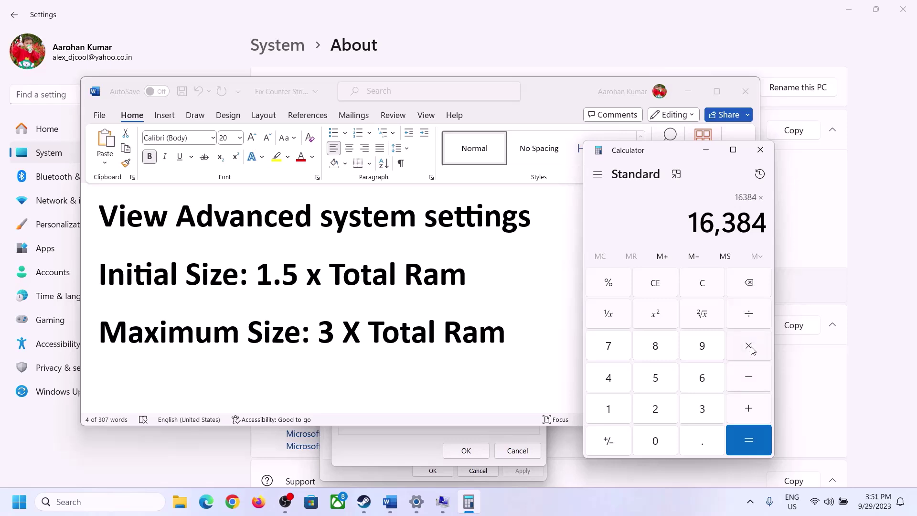
pyautogui.click(621, 413)
pyautogui.click(698, 443)
pyautogui.click(656, 380)
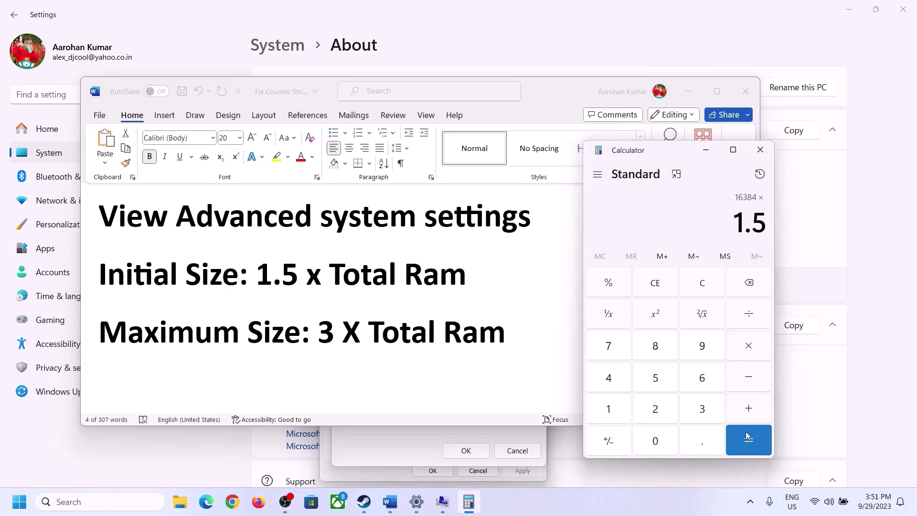
pyautogui.click(747, 436)
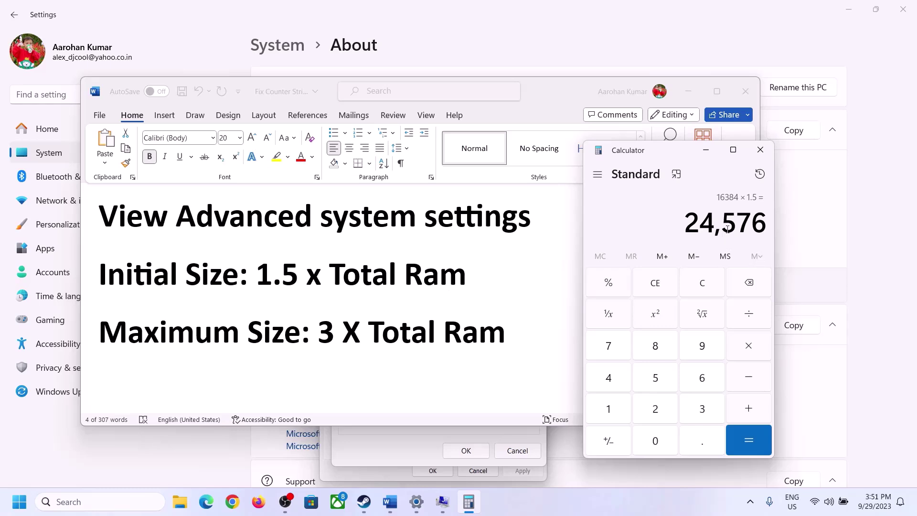
# Set the initial paging file size for drive C: to 24576 MB in the Virtual Memory dialog.
pyautogui.click(423, 429)
pyautogui.click(433, 309)
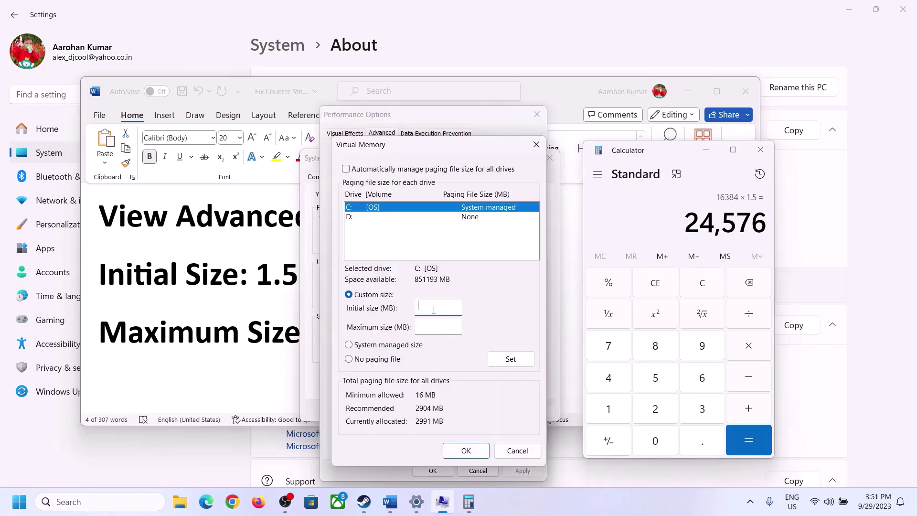
pyautogui.write('24576')
pyautogui.click(460, 326)
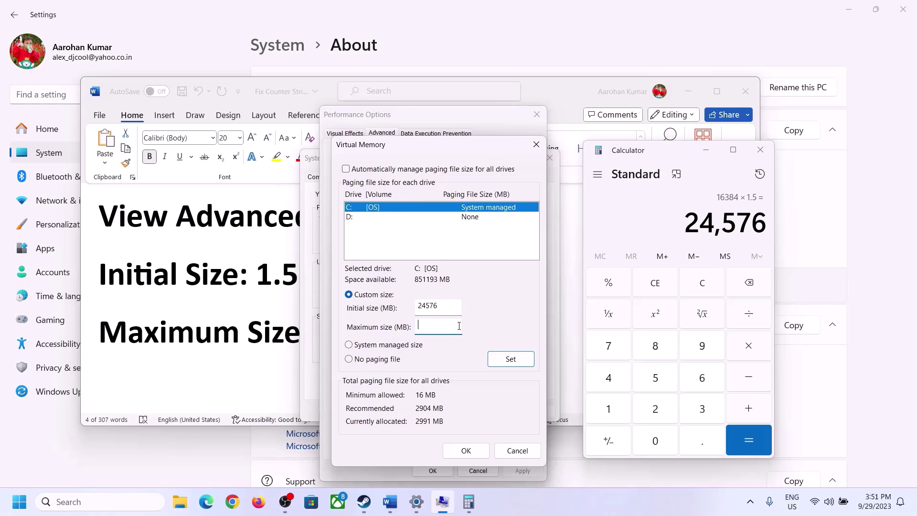
# Check the maximum size formula in Word, clear the calculation in Calculator and recheck the installed RAM in the About settings.
pyautogui.hotkey('alt', 'Tab')
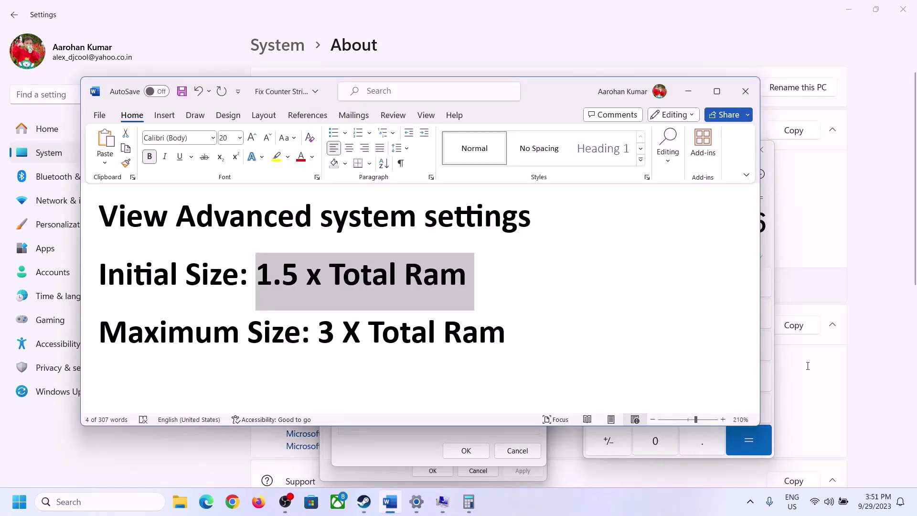
pyautogui.click(770, 251)
pyautogui.click(710, 283)
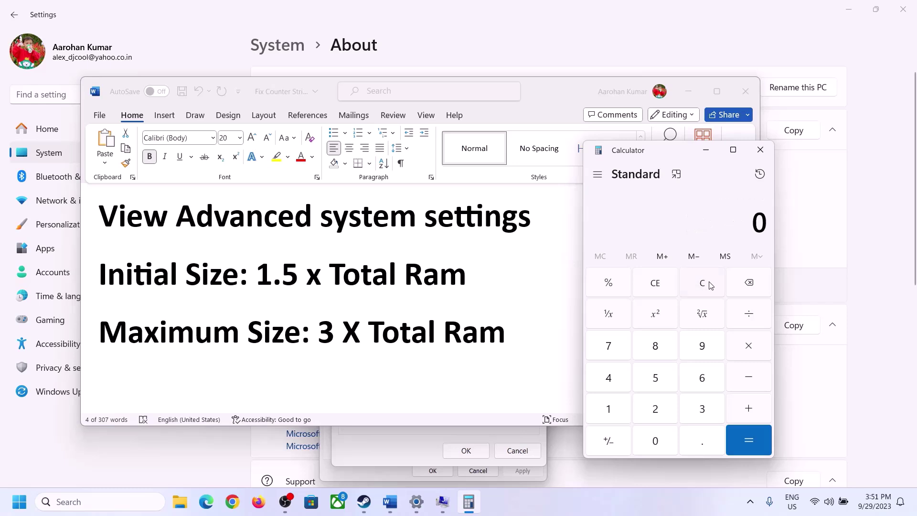
pyautogui.click(422, 508)
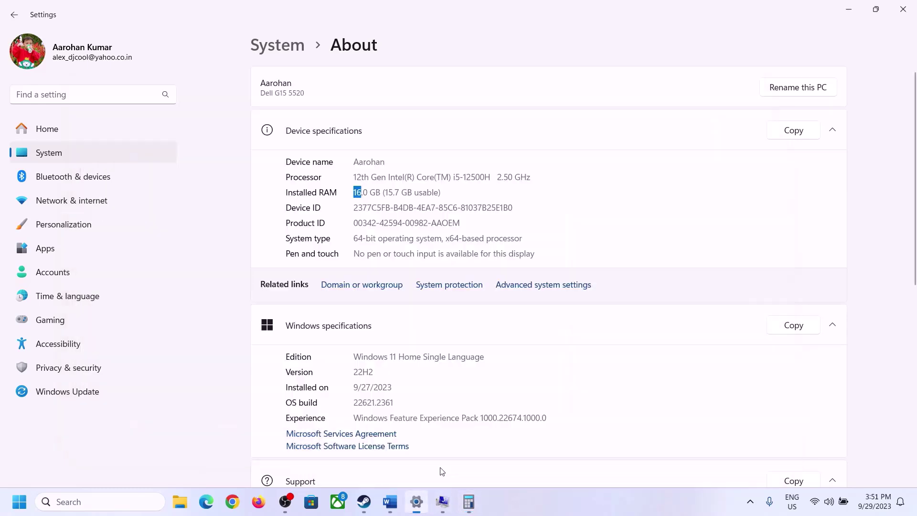
pyautogui.click(468, 501)
# Compute 16 × 1024 again in Calculator as the basis for the maximum paging file size.
pyautogui.click(615, 407)
pyautogui.click(699, 379)
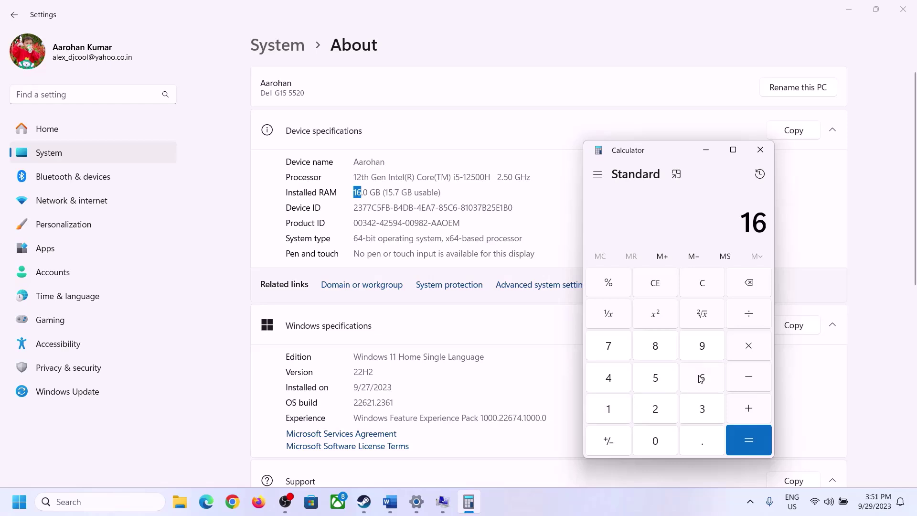
pyautogui.click(745, 347)
pyautogui.click(614, 405)
pyautogui.click(642, 435)
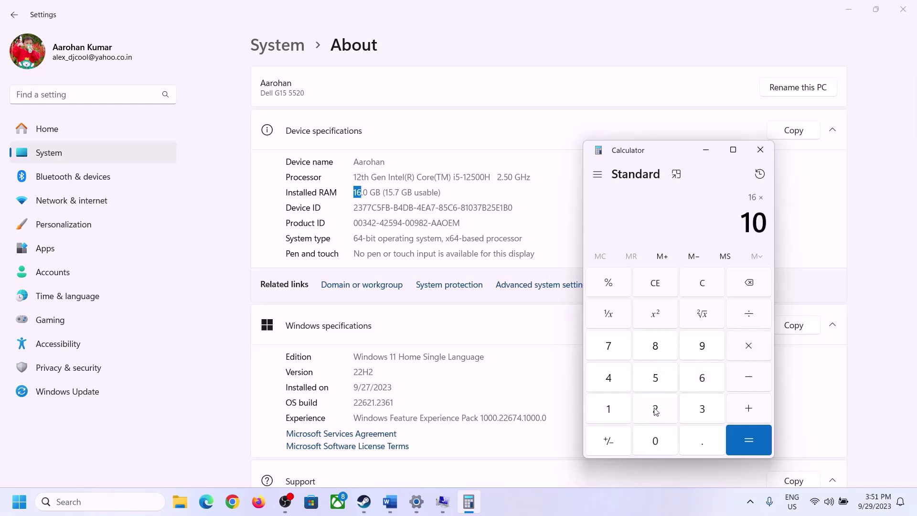
pyautogui.click(656, 409)
pyautogui.click(610, 381)
pyautogui.click(742, 449)
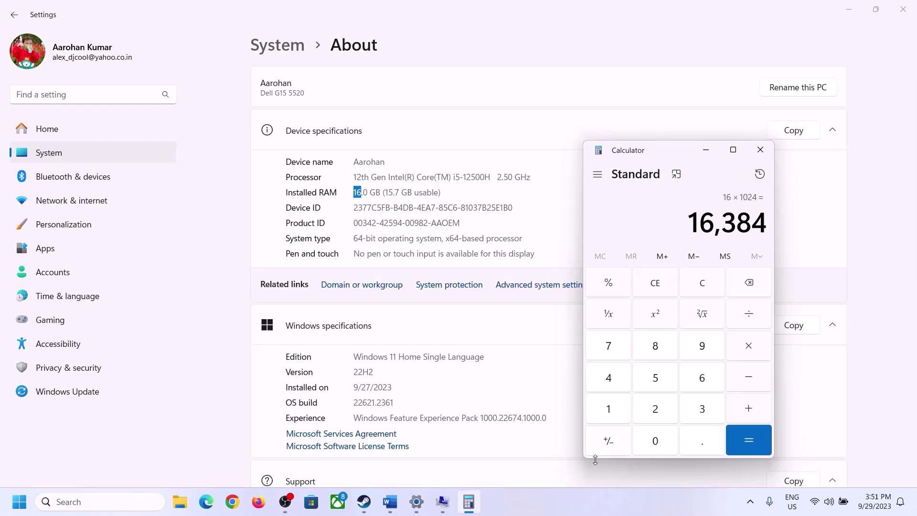
# Check the maximum size formula "3 X Total Ram" in Word and multiply the RAM size in megabytes by 3.
pyautogui.click(389, 502)
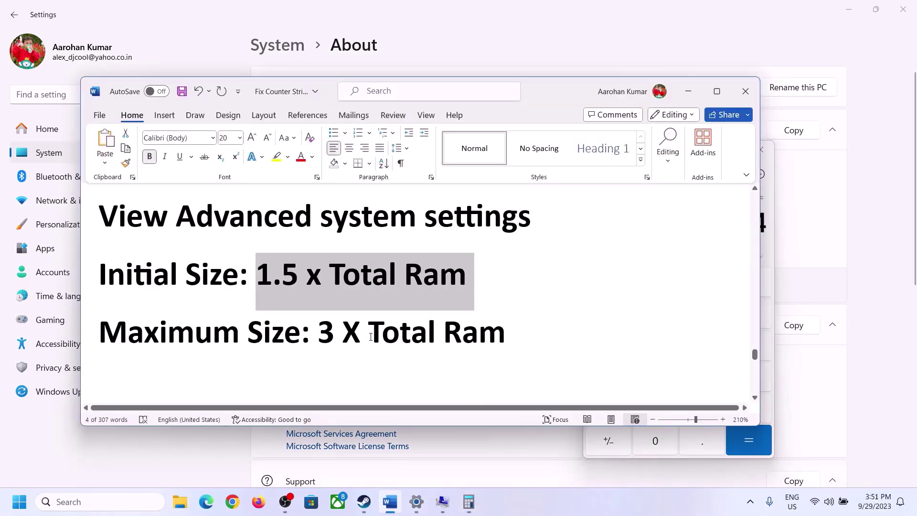
pyautogui.click(469, 501)
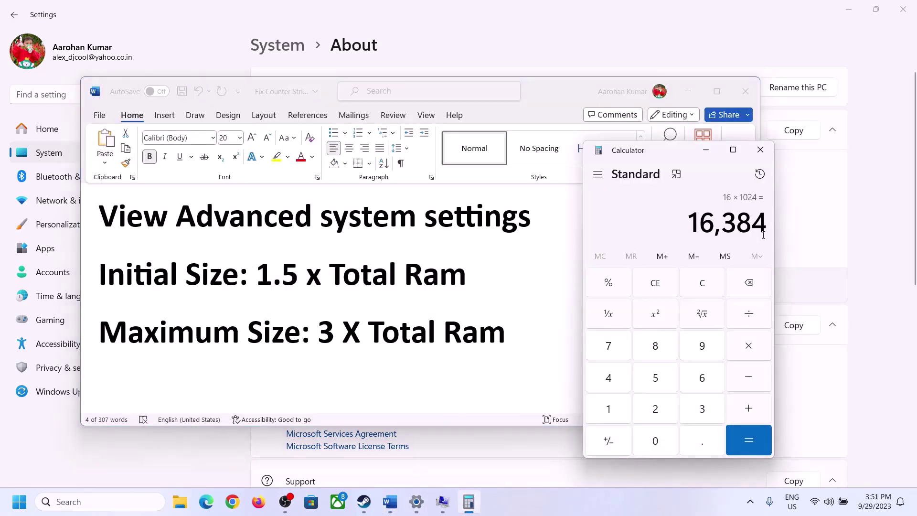
pyautogui.click(748, 347)
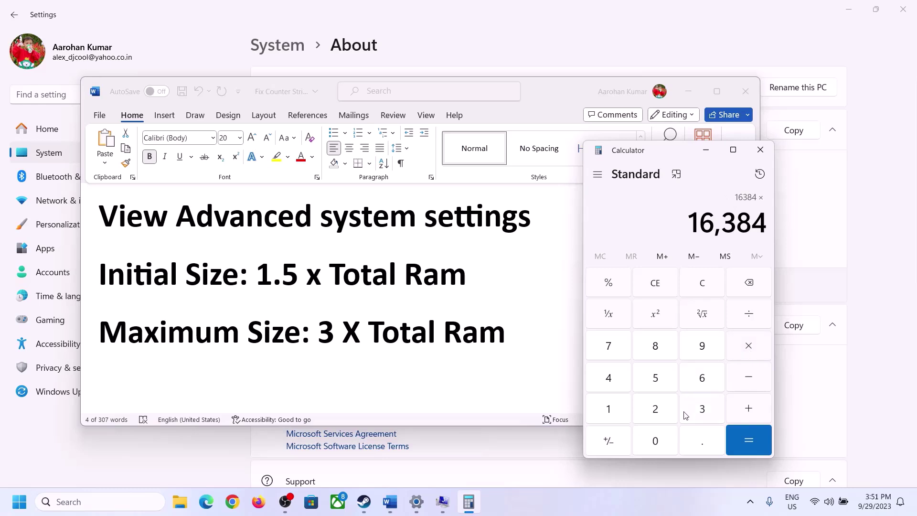
pyautogui.click(696, 411)
pyautogui.click(761, 441)
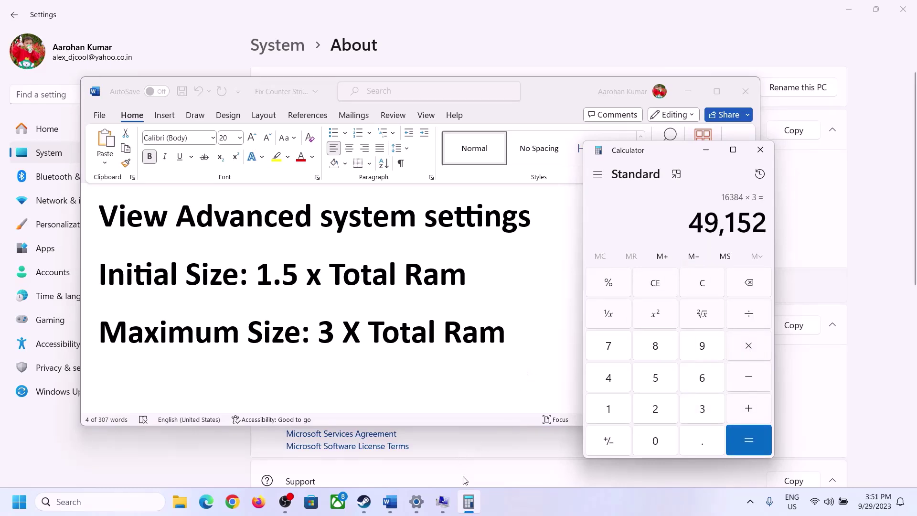
# Set the maximum paging file size for drive C: to 49152 MB, assign the custom size and confirm the Virtual Memory dialog.
pyautogui.click(442, 502)
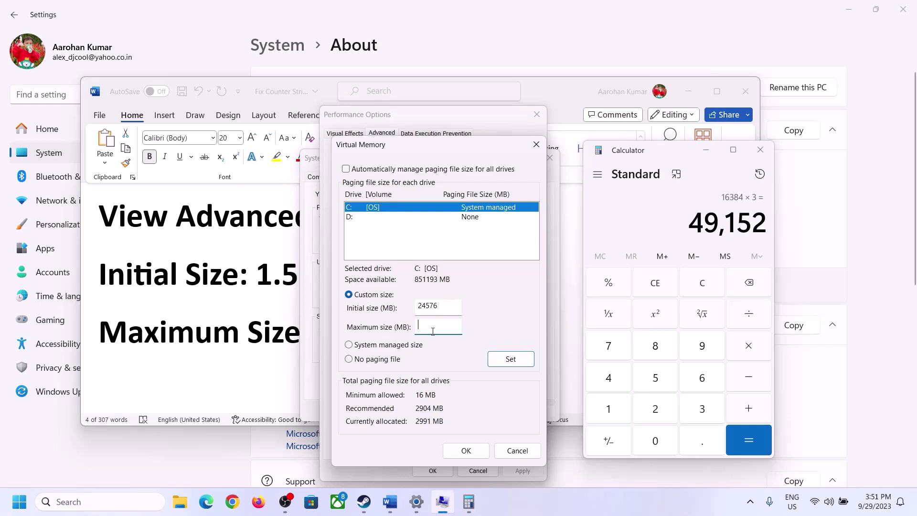
pyautogui.write('49152')
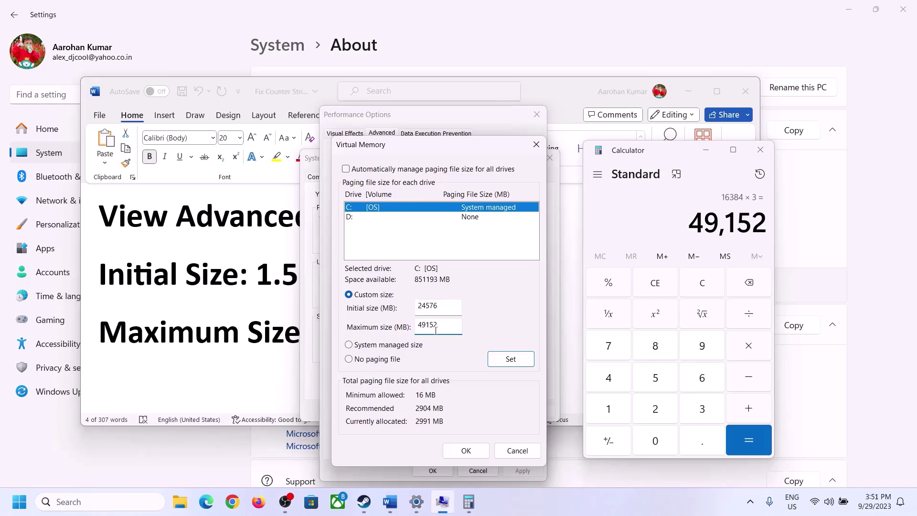
pyautogui.click(510, 360)
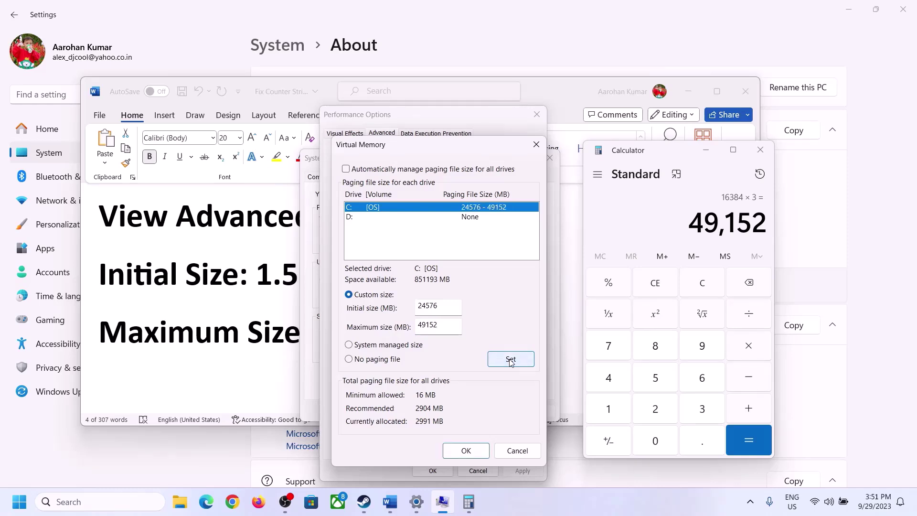
pyautogui.click(468, 451)
# Apply the Performance Options, confirm System Properties and dismiss the restart prompt without restarting the computer.
pyautogui.click(569, 295)
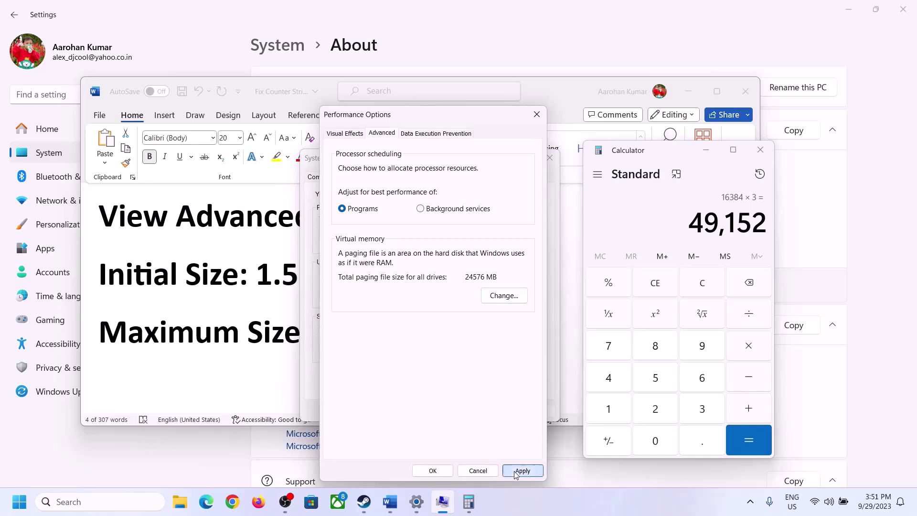
pyautogui.click(441, 472)
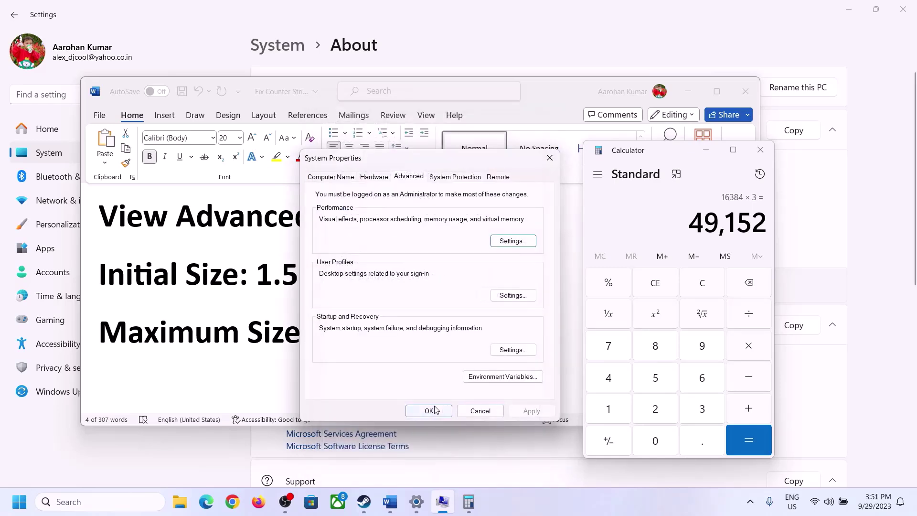
pyautogui.click(433, 410)
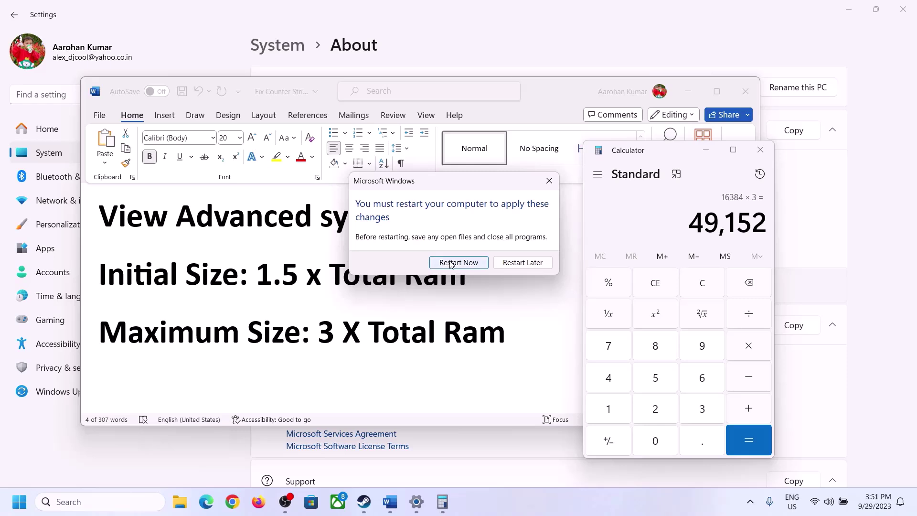
pyautogui.click(549, 181)
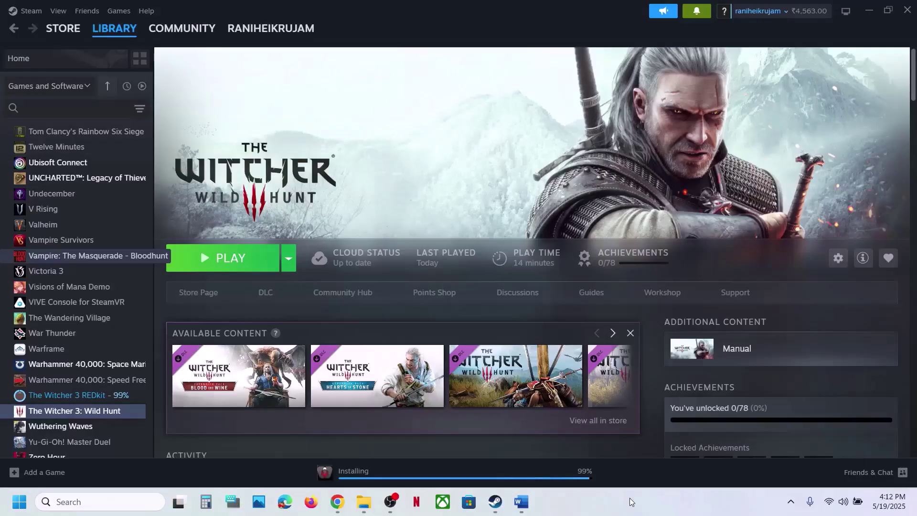
# Switch to the Word document of troubleshooting steps and go to "Step 16) Update the system BIOS".
pyautogui.click(521, 501)
pyautogui.scroll(-5, 397, 321)
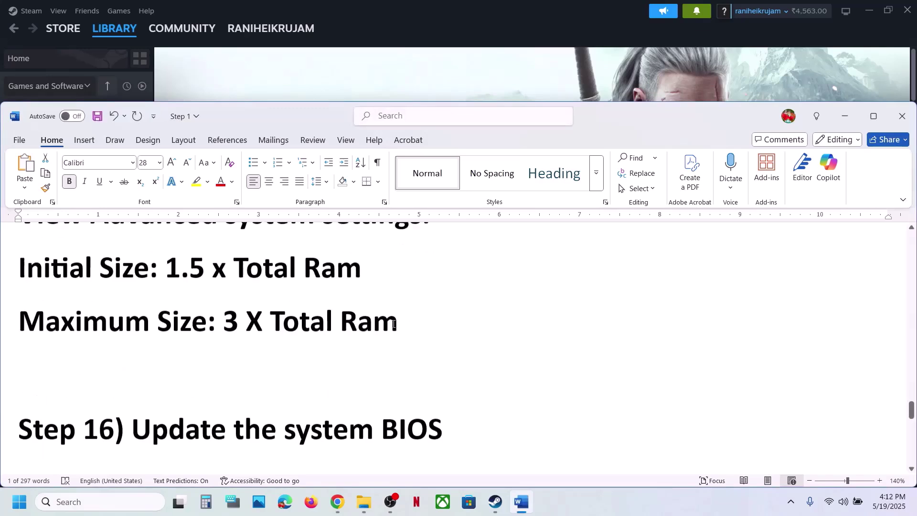
pyautogui.scroll(1, 208, 338)
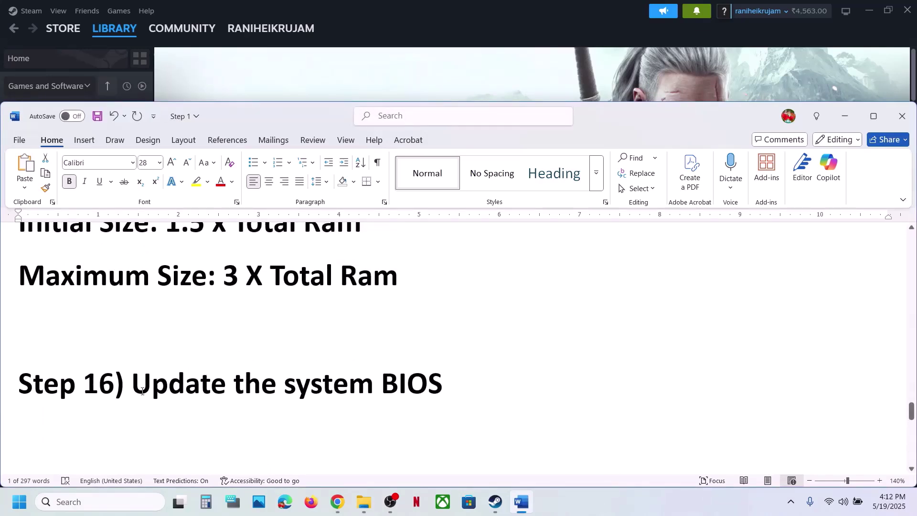
# Highlight "Update the system BIOS" in Step 16 and check the computer's battery charge in the system quick settings.
pyautogui.moveTo(132, 382); pyautogui.dragTo(478, 397)
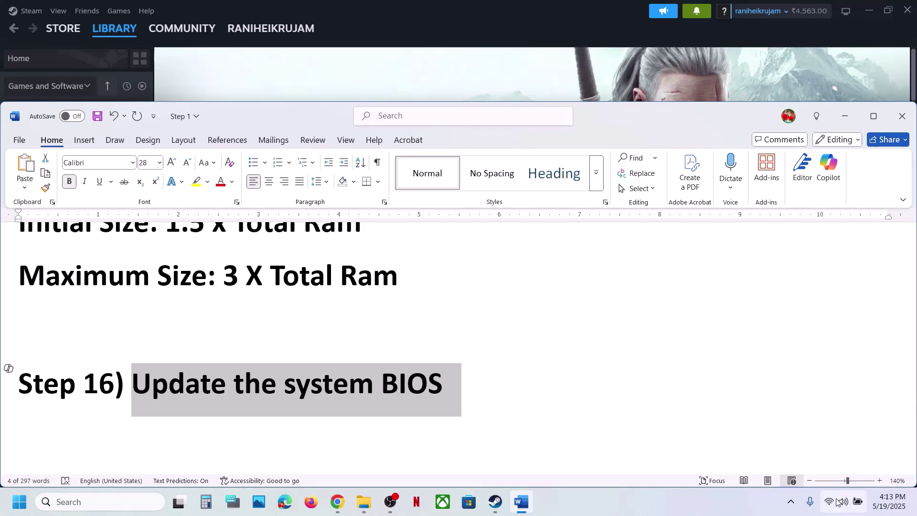
pyautogui.click(851, 509)
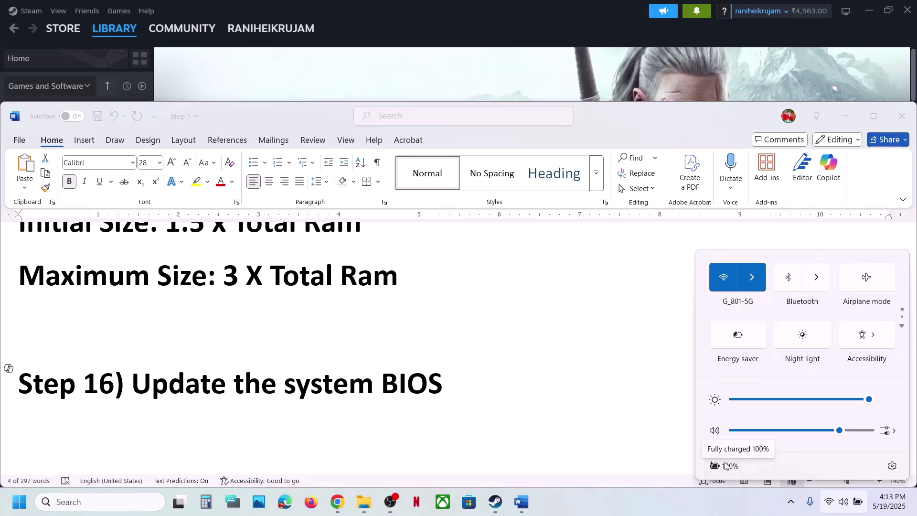
pyautogui.click(408, 358)
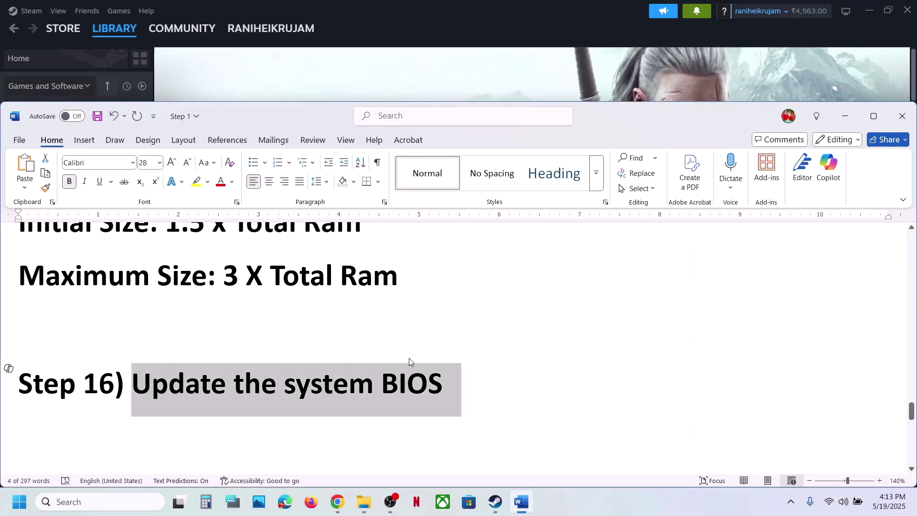
# Read through Step 17 on unplugging external devices, closing lighting software and third-party services, and removing the undervolt, highlighting each part.
pyautogui.scroll(-1, 409, 357)
pyautogui.scroll(-3, 409, 357)
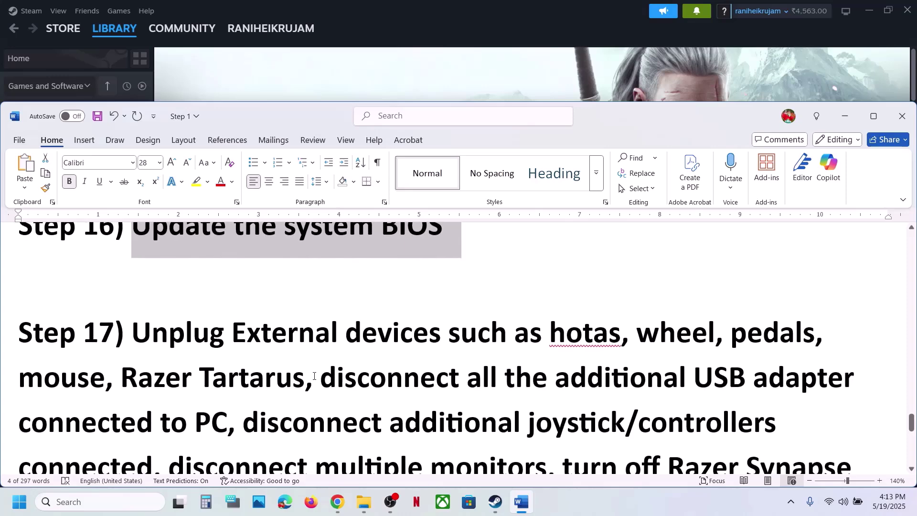
pyautogui.moveTo(143, 317); pyautogui.dragTo(210, 400)
pyautogui.scroll(-1, 276, 342)
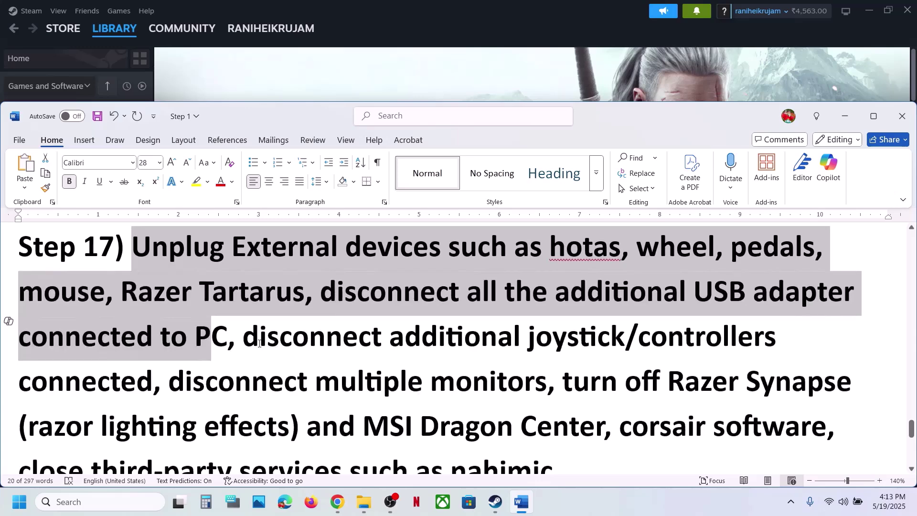
pyautogui.moveTo(260, 343); pyautogui.dragTo(168, 401)
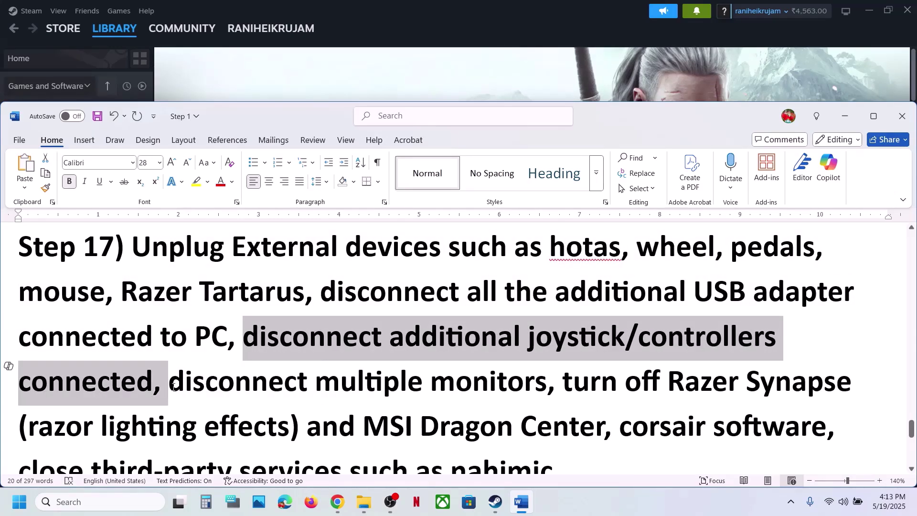
pyautogui.scroll(-2, 172, 389)
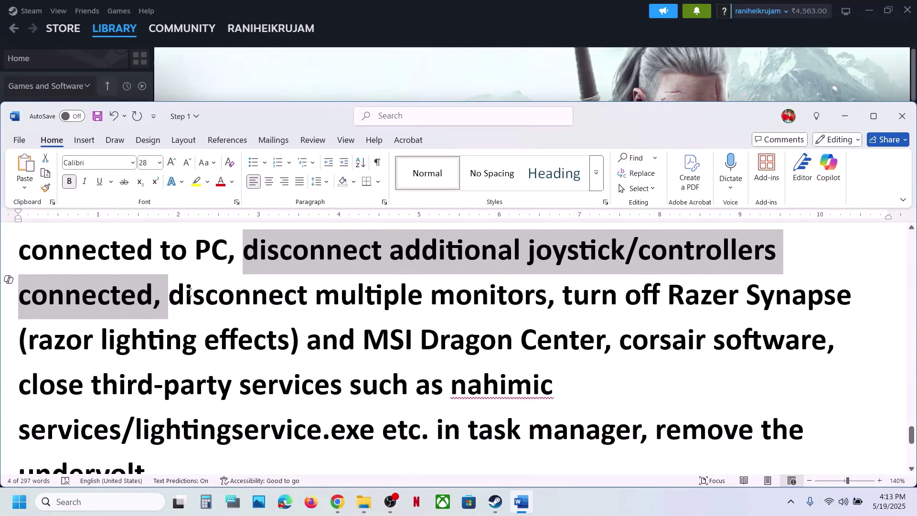
pyautogui.moveTo(170, 296); pyautogui.dragTo(263, 434)
pyautogui.scroll(-1, 626, 408)
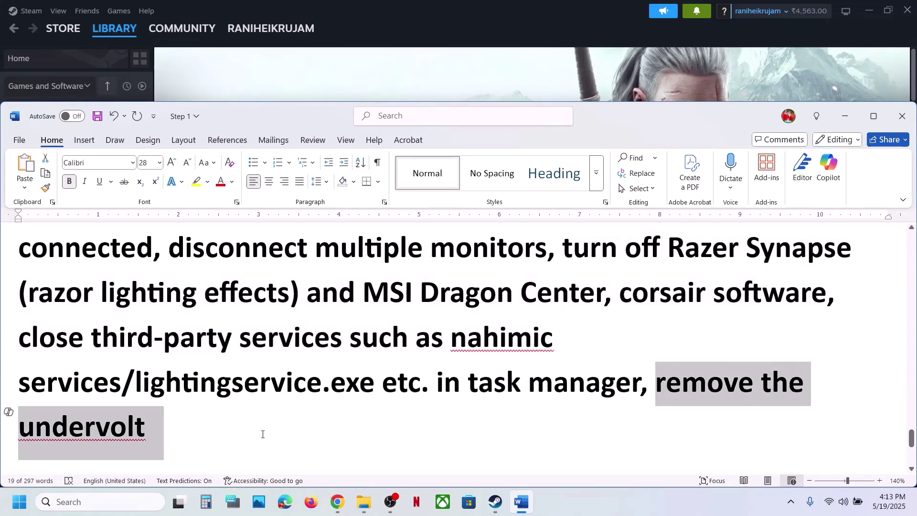
pyautogui.click(201, 425)
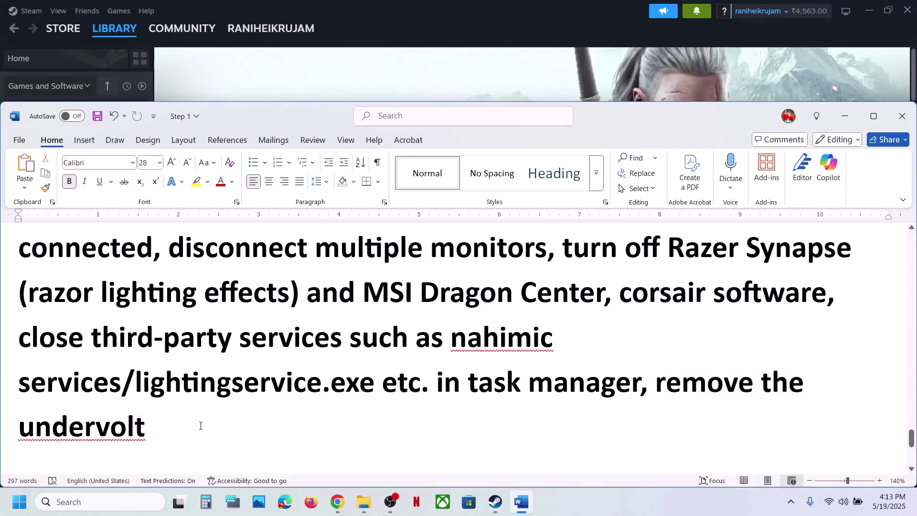
# Go to Step 18 in the document and read the instructions for uninstalling the game and deleting its folder.
pyautogui.scroll(-5, 201, 425)
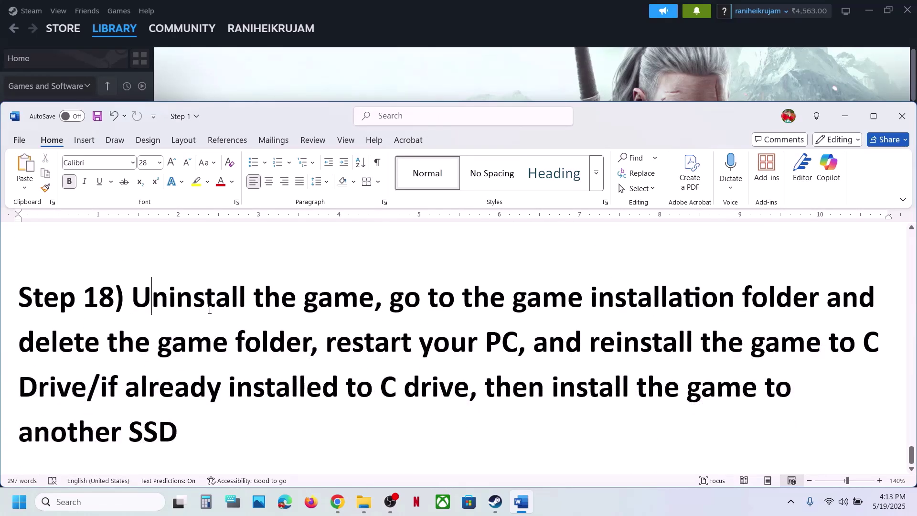
pyautogui.moveTo(131, 297); pyautogui.dragTo(281, 406)
pyautogui.click(272, 389)
# Switch to Steam and display the Uninstall option for The Witcher 3: Wild Hunt without running it.
pyautogui.click(467, 55)
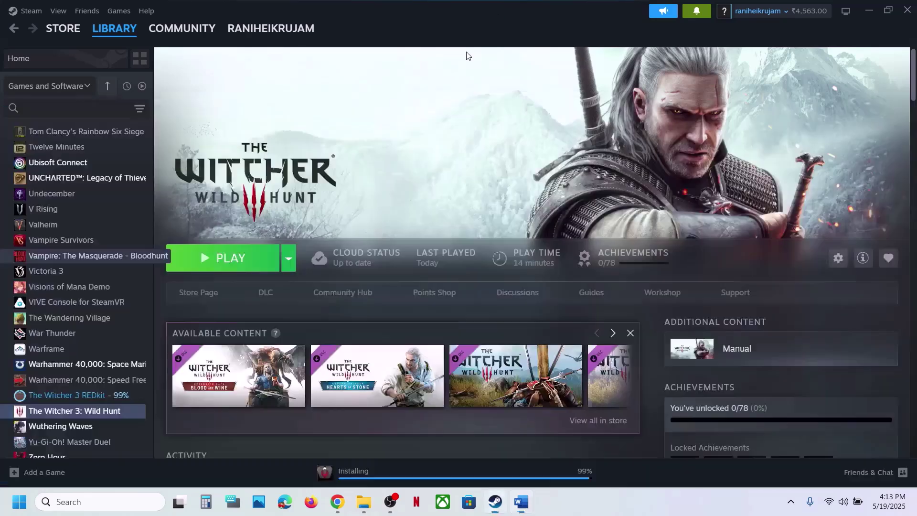
pyautogui.rightClick(61, 412)
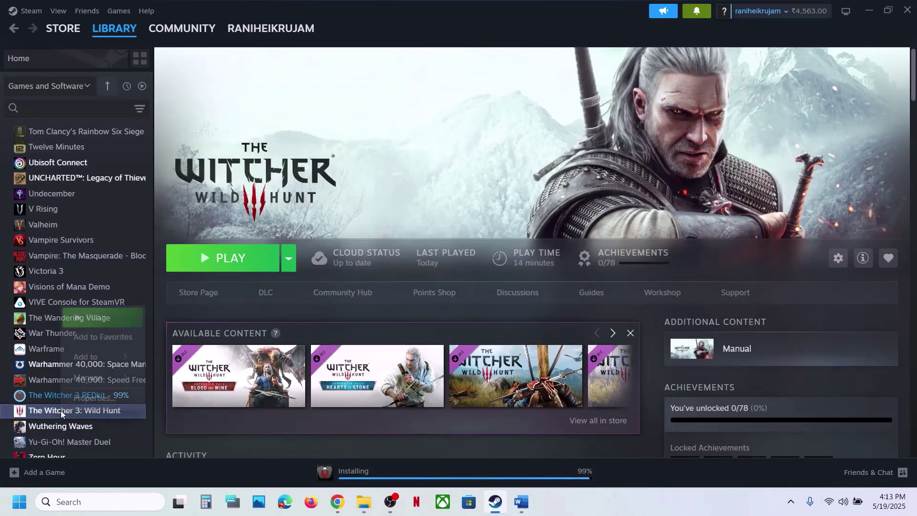
pyautogui.moveTo(96, 377)
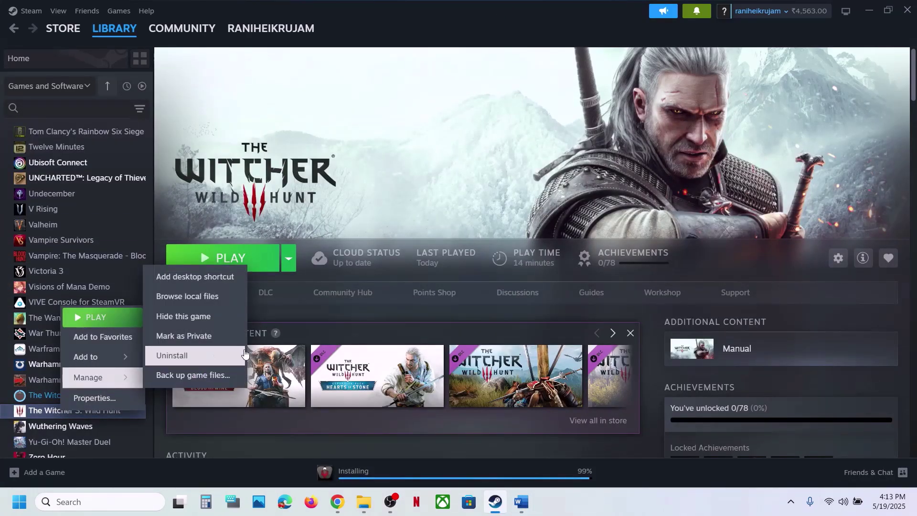
# Return to the Word document and highlight "reinstall the game to C Drive" in Step 18.
pyautogui.click(522, 510)
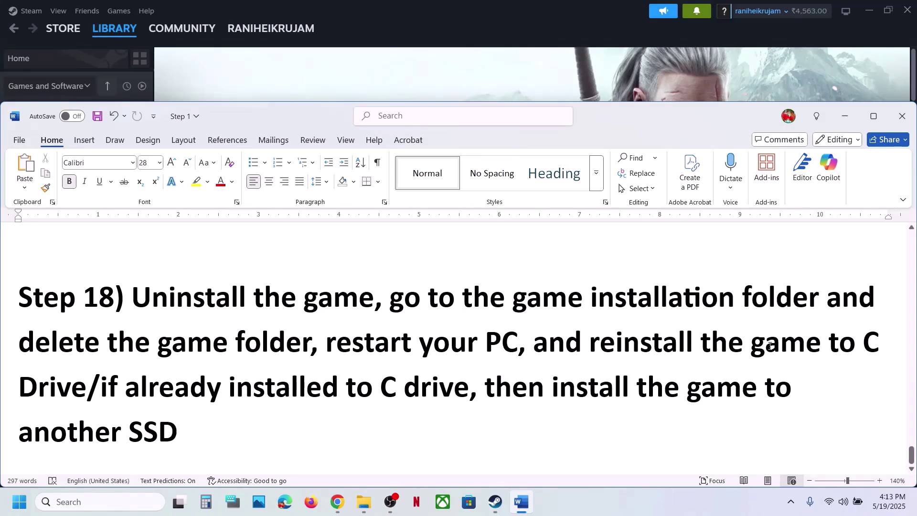
pyautogui.moveTo(619, 341); pyautogui.dragTo(87, 387)
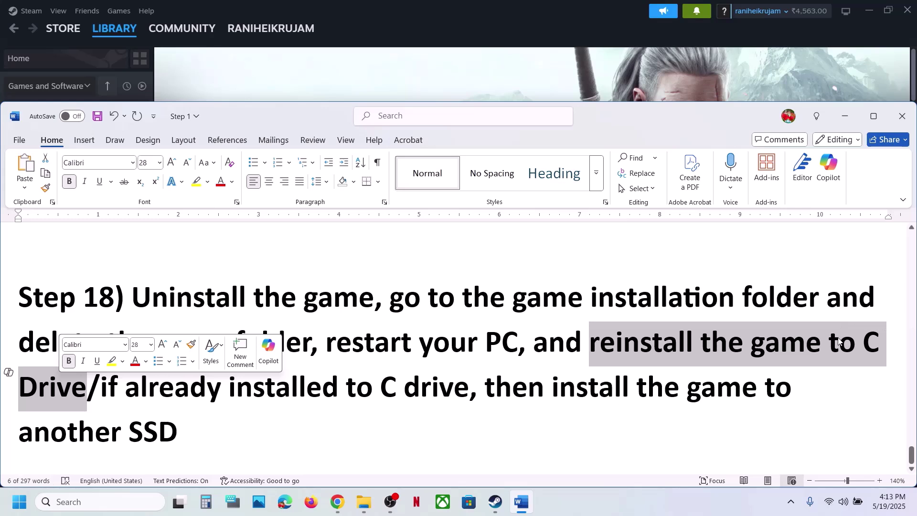